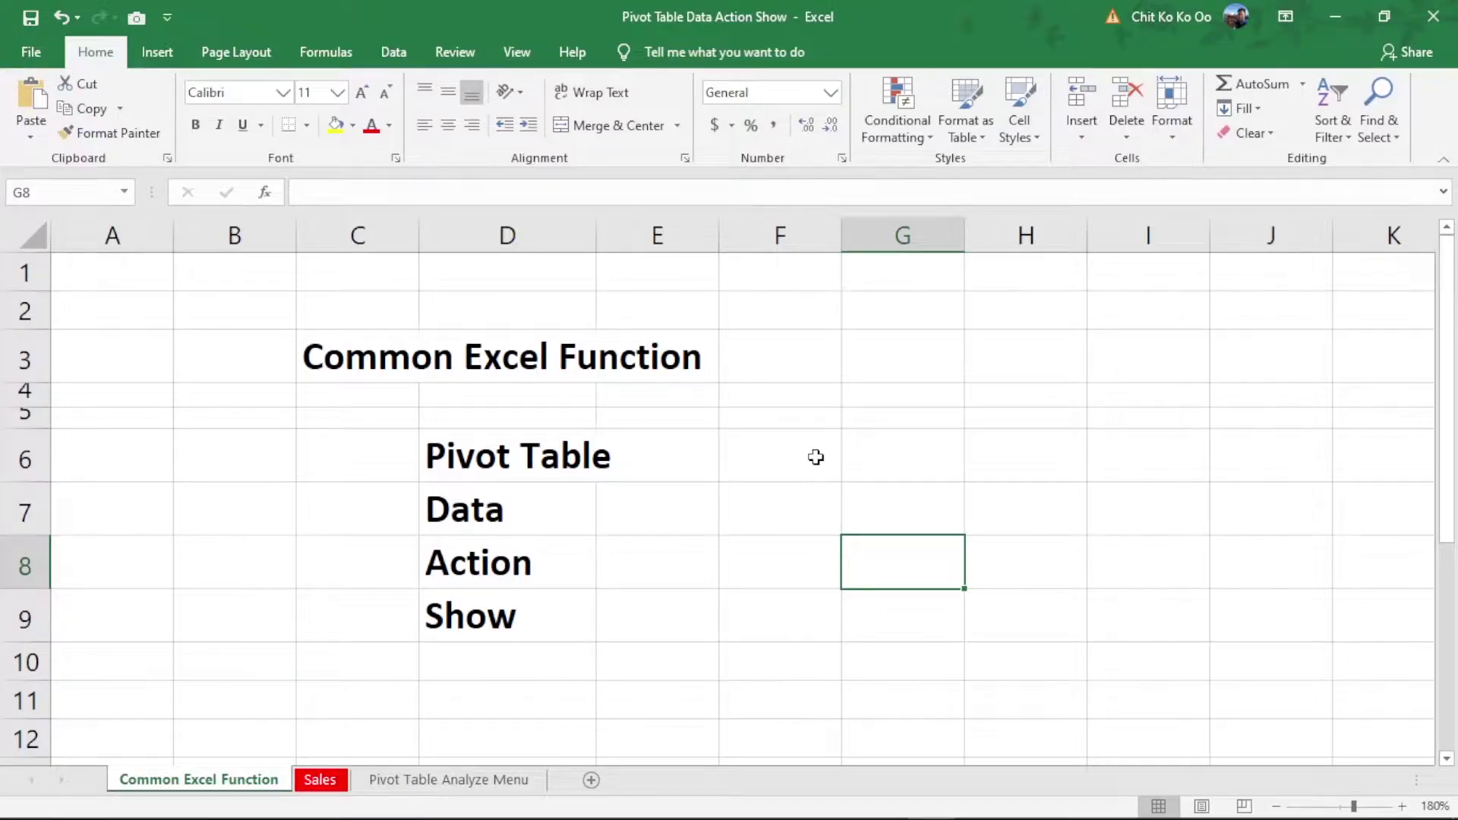
Step: Create a PivotTable from the Sales sheet's table, placed at B3 on the Pivot Table Analyze Menu sheet
click(323, 782)
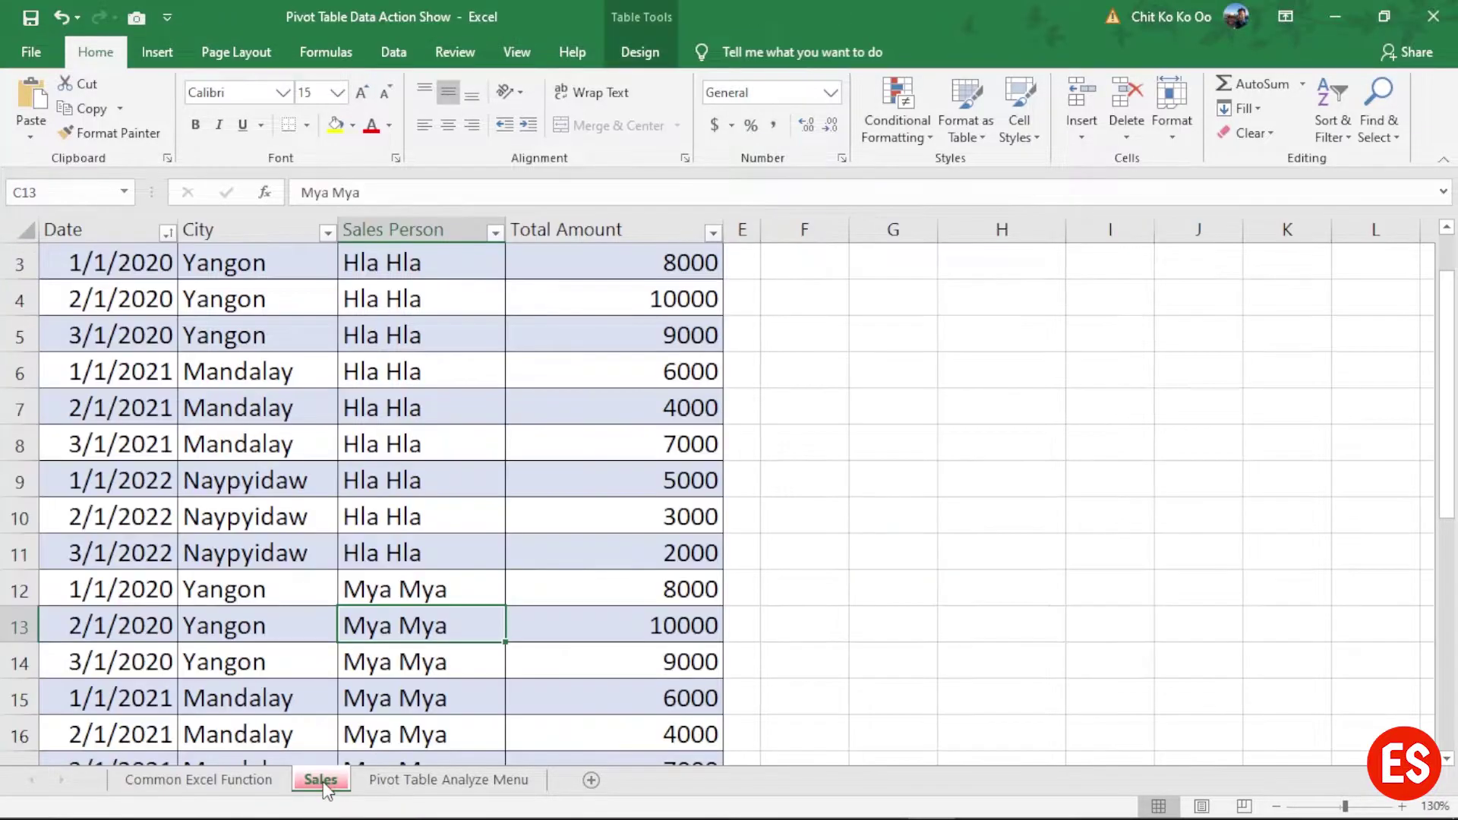
click(391, 444)
scroll(376, 518, up, 1)
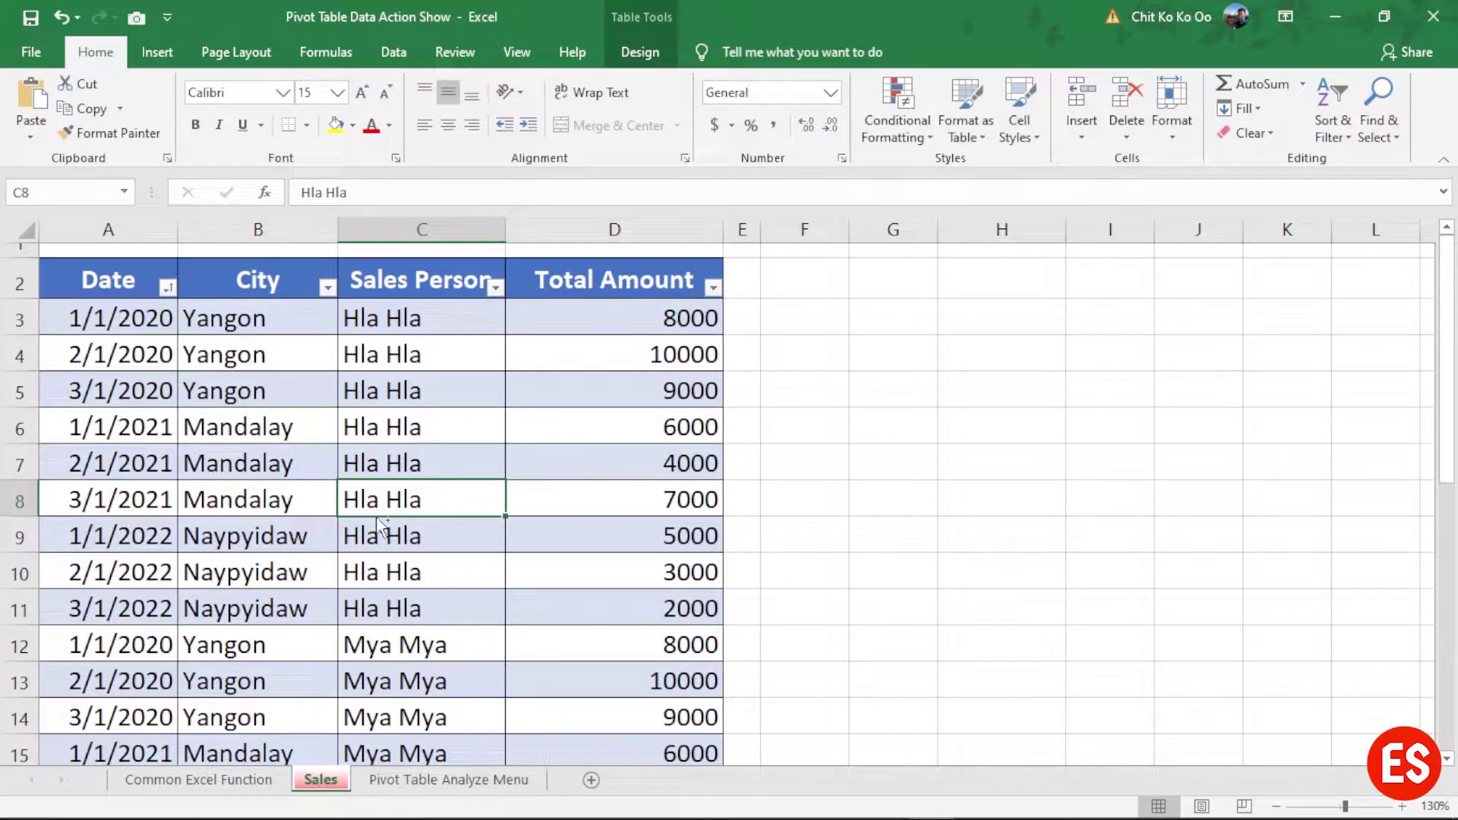
click(157, 47)
click(40, 98)
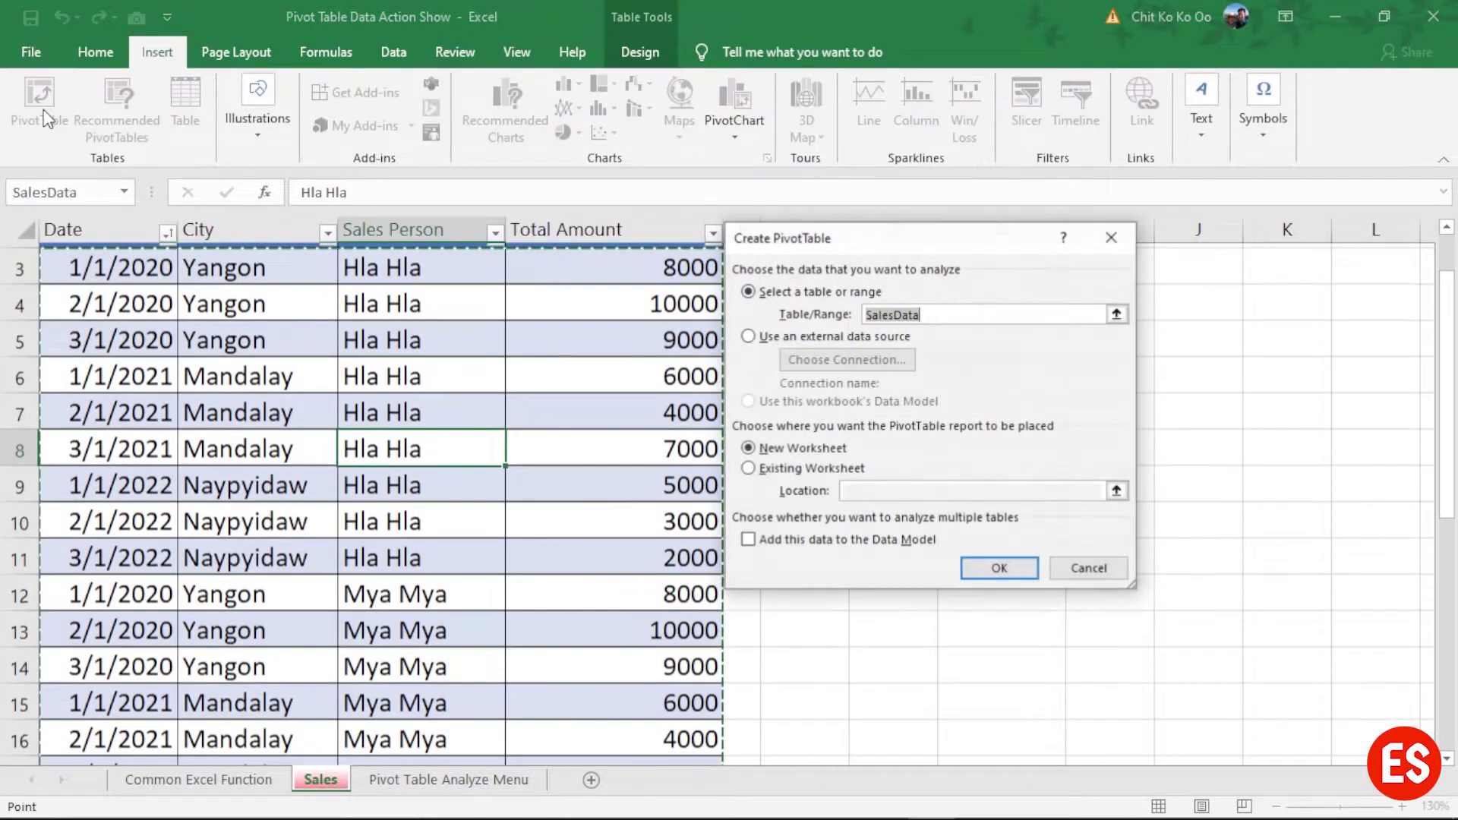
click(801, 468)
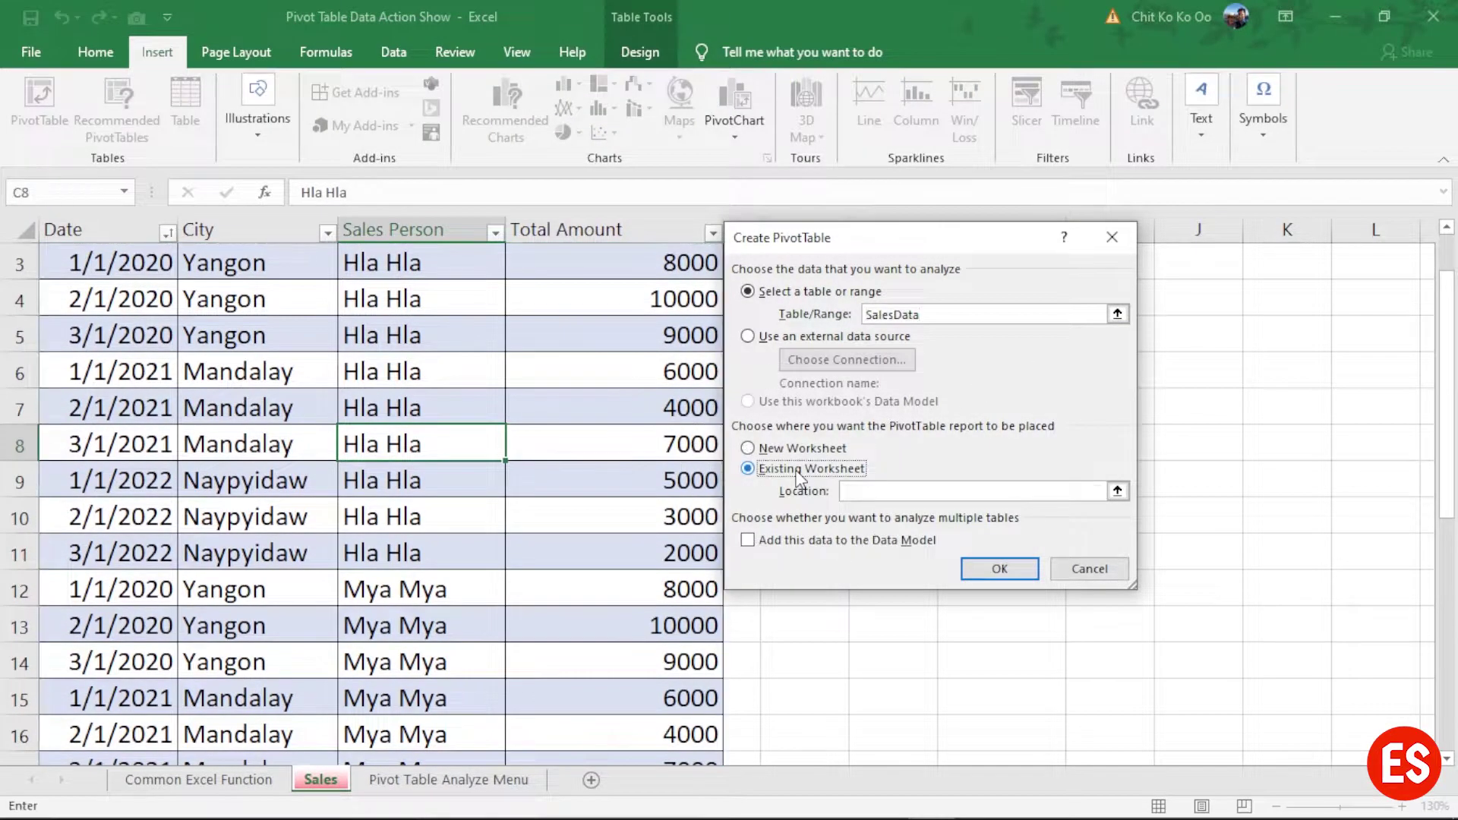
click(890, 493)
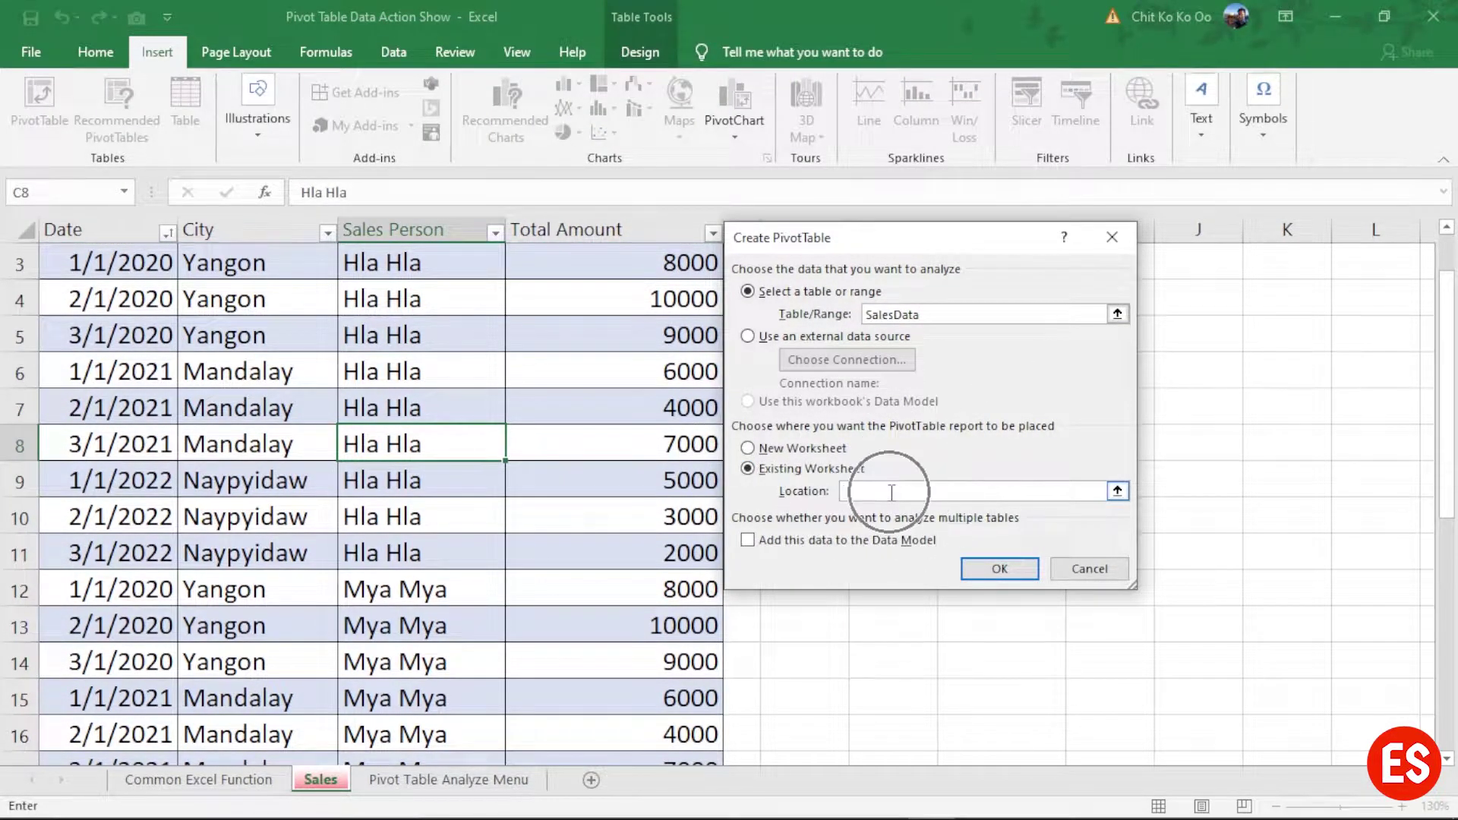
click(519, 780)
click(489, 782)
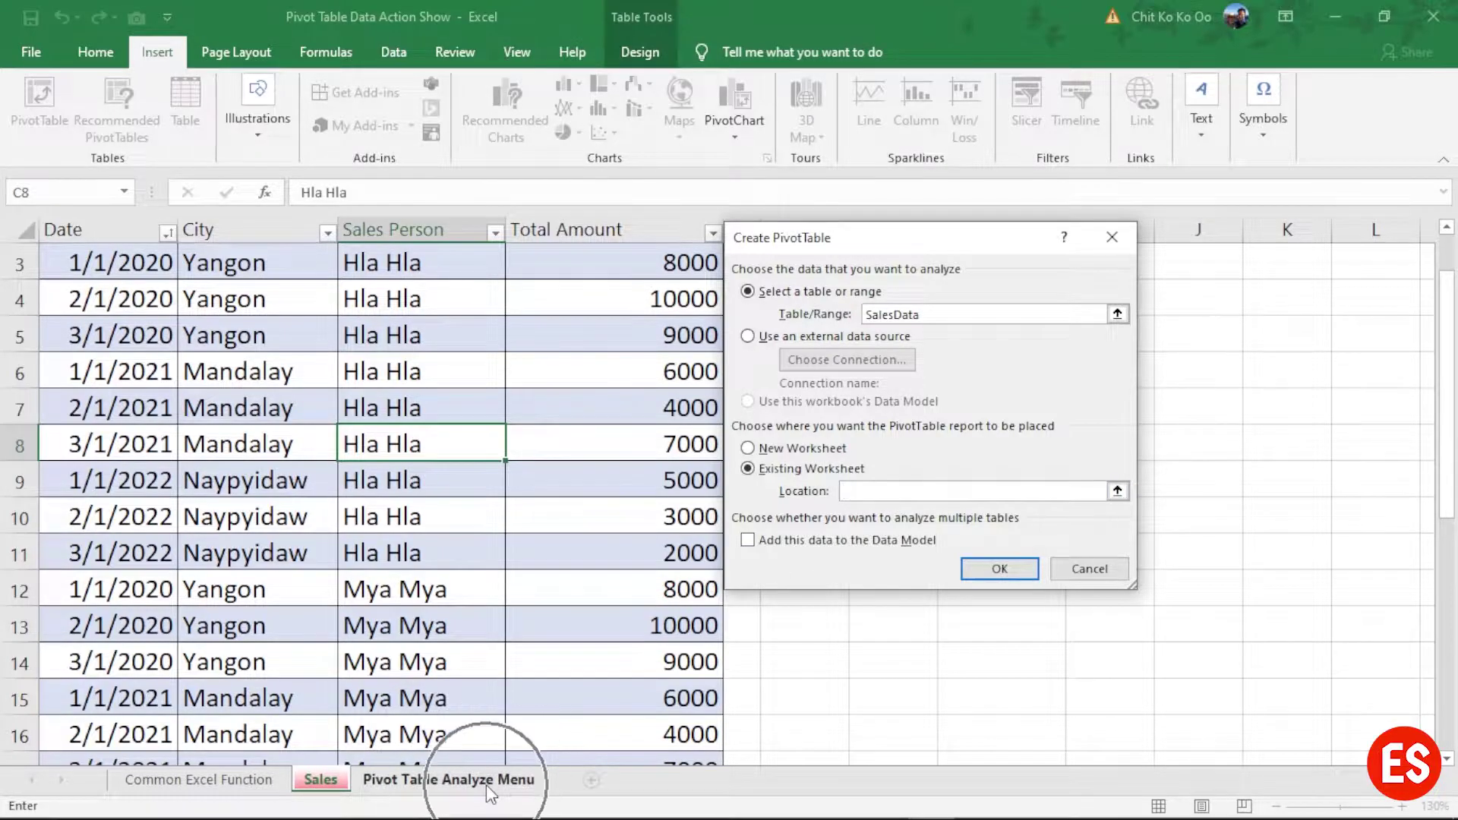
click(194, 304)
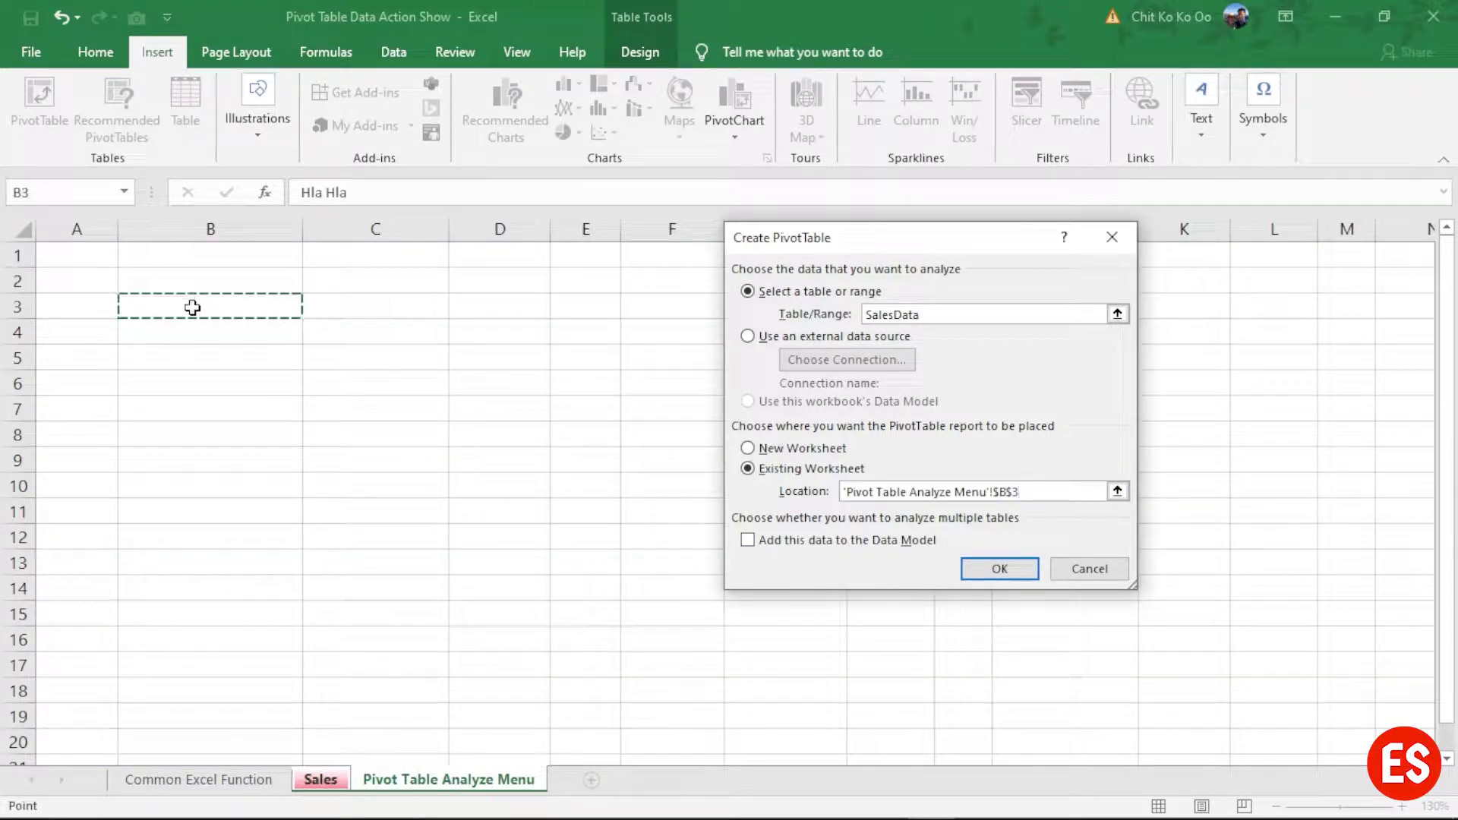
click(1013, 571)
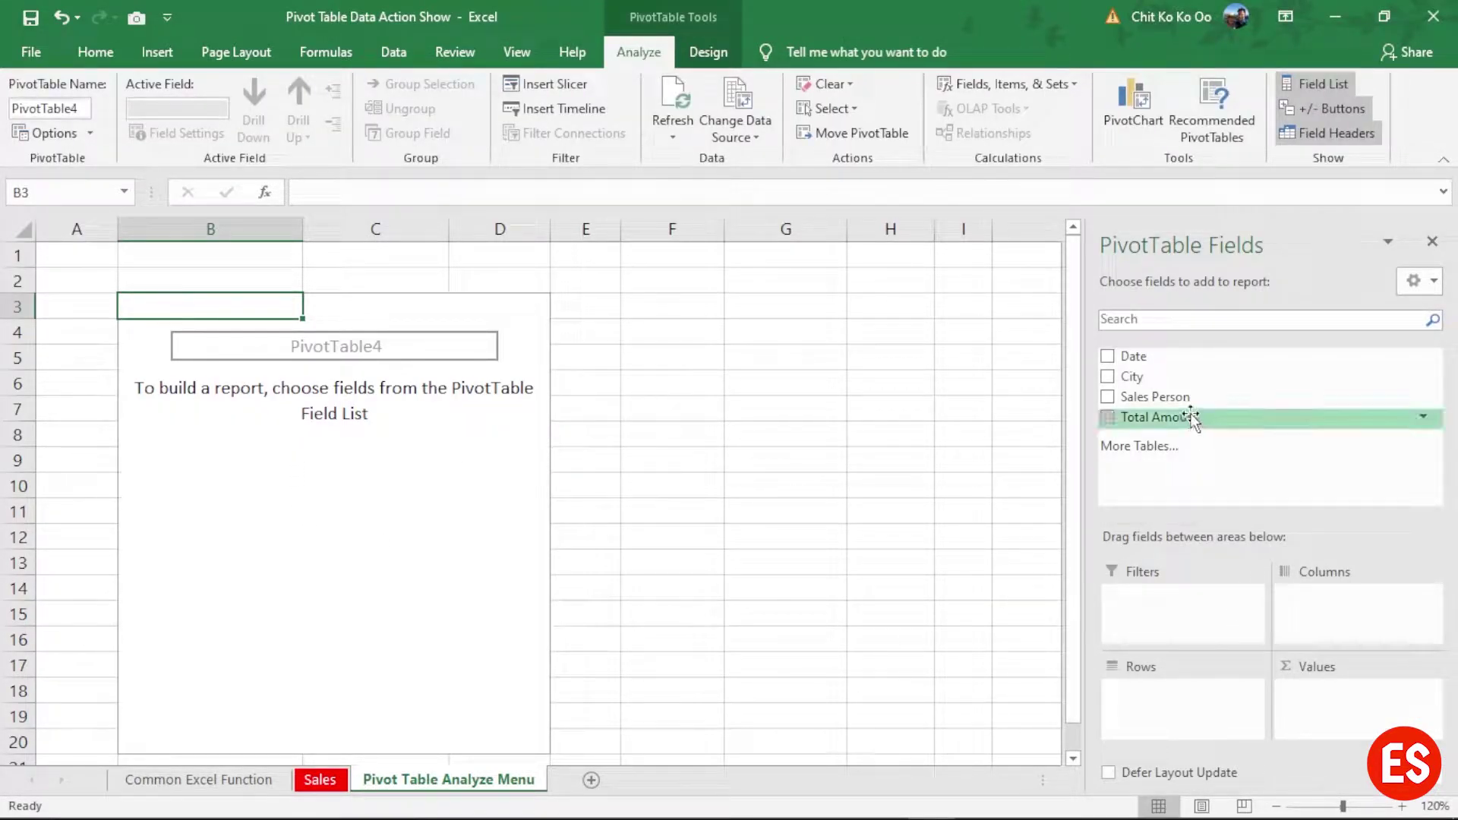
Step: Add Sales Person to Rows, Total Amount to Values and City to Columns
drag(1205, 403, 1211, 717)
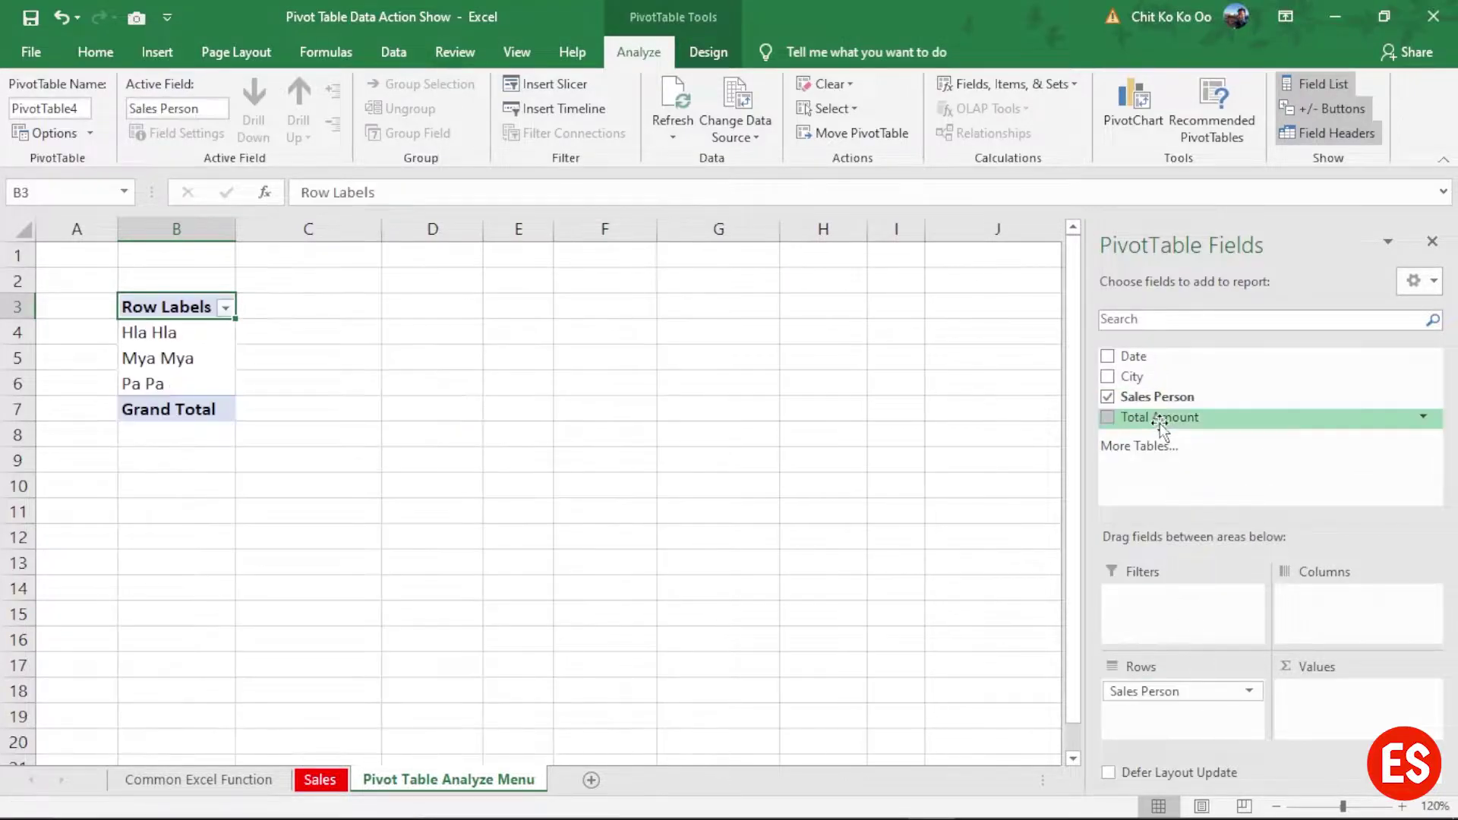
drag(1160, 419, 1337, 710)
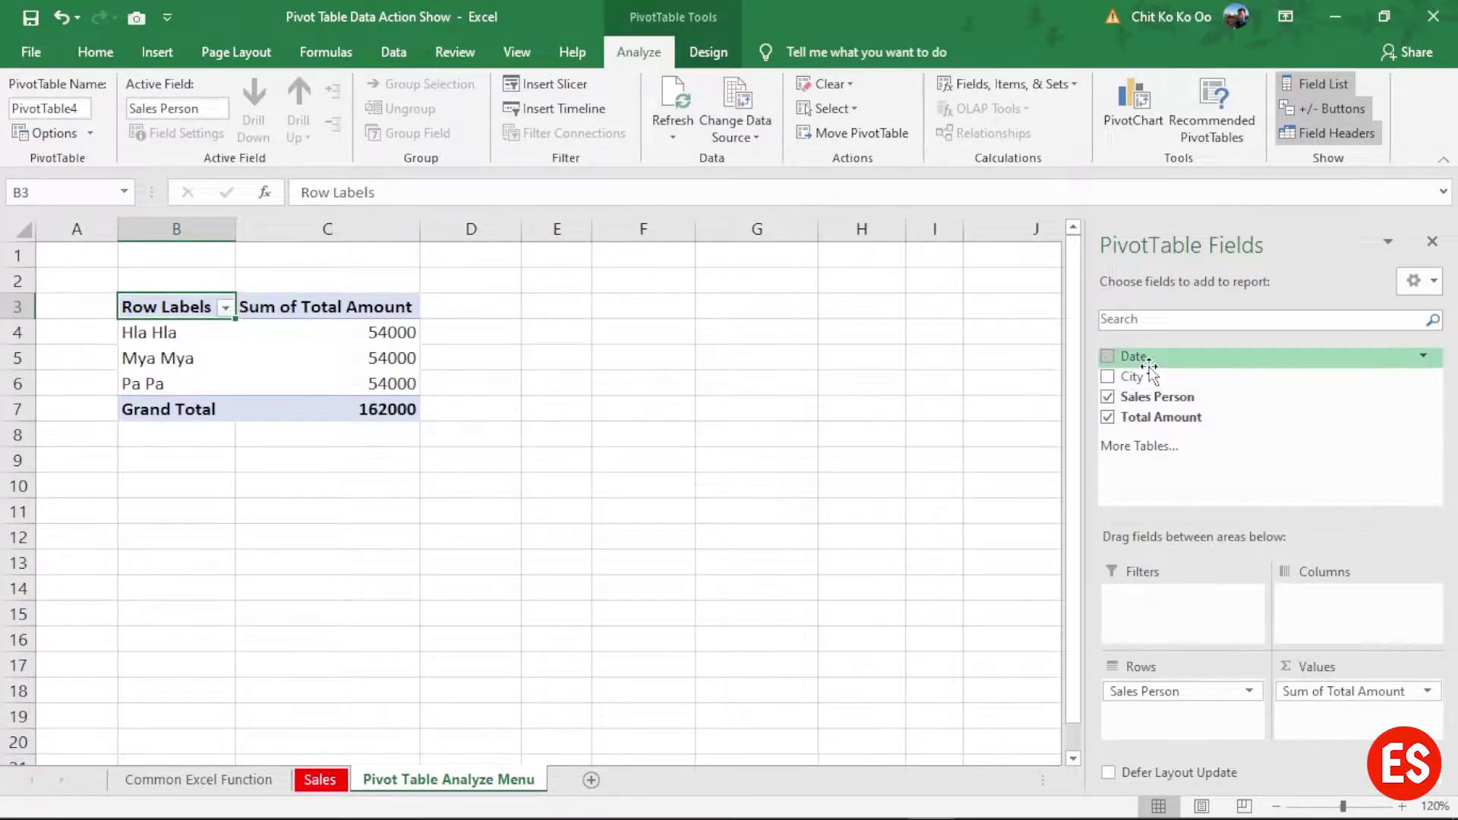
drag(1156, 377, 1376, 600)
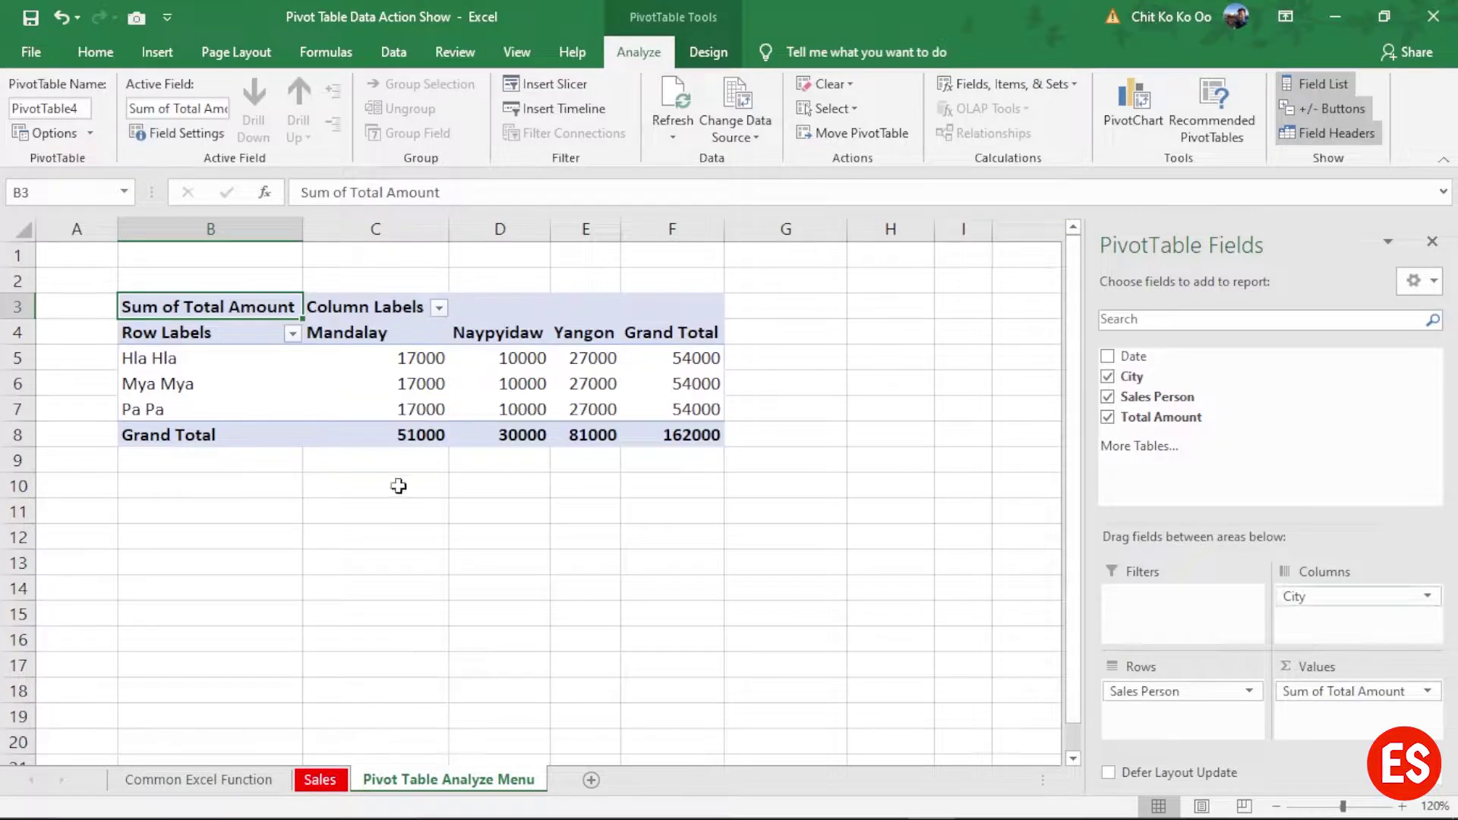
click(410, 404)
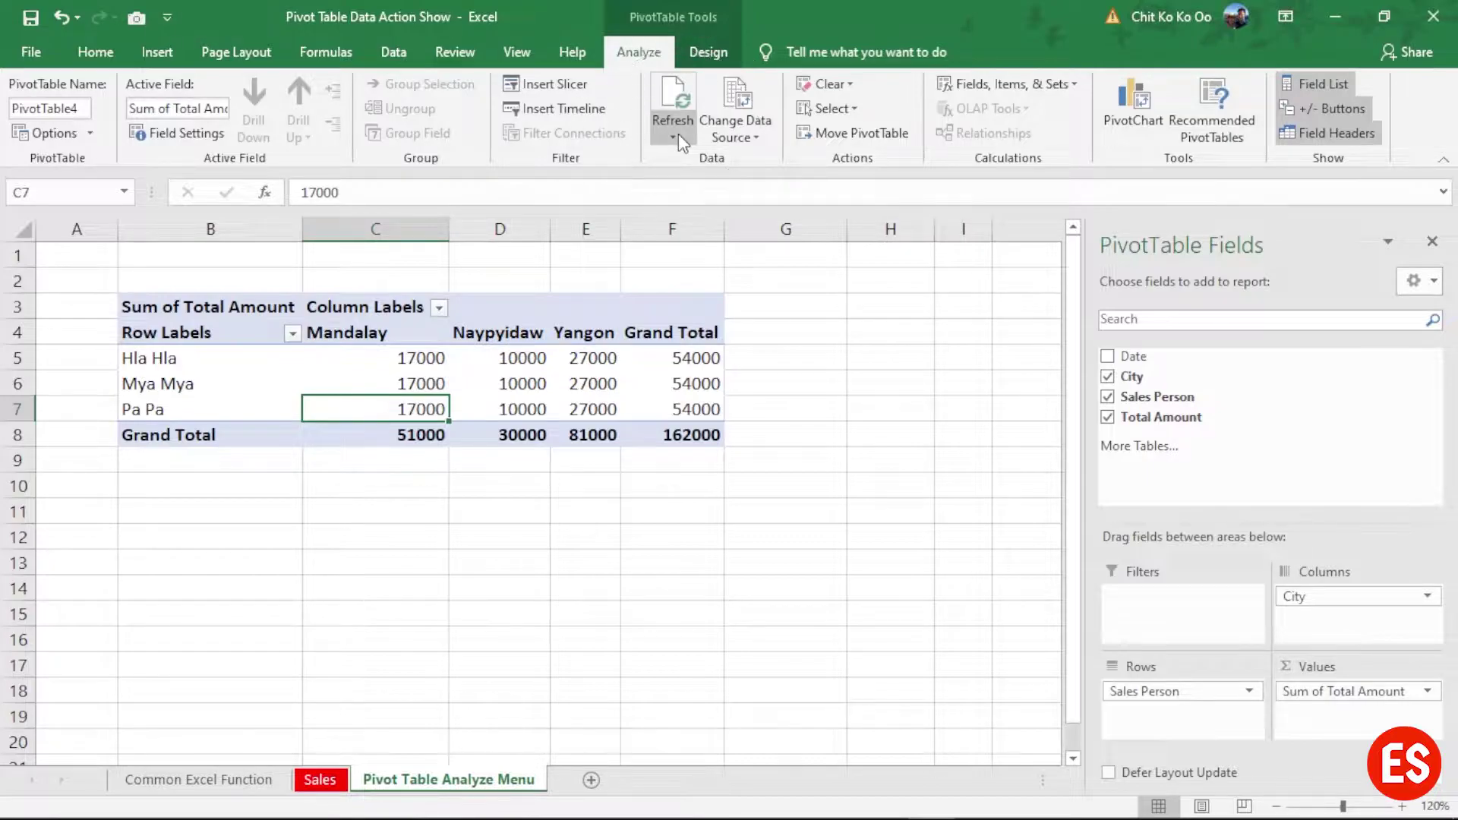
Step: Review Pa Pa's and Mya Mya's city totals, moving between the pivot and Sales sheets
click(507, 401)
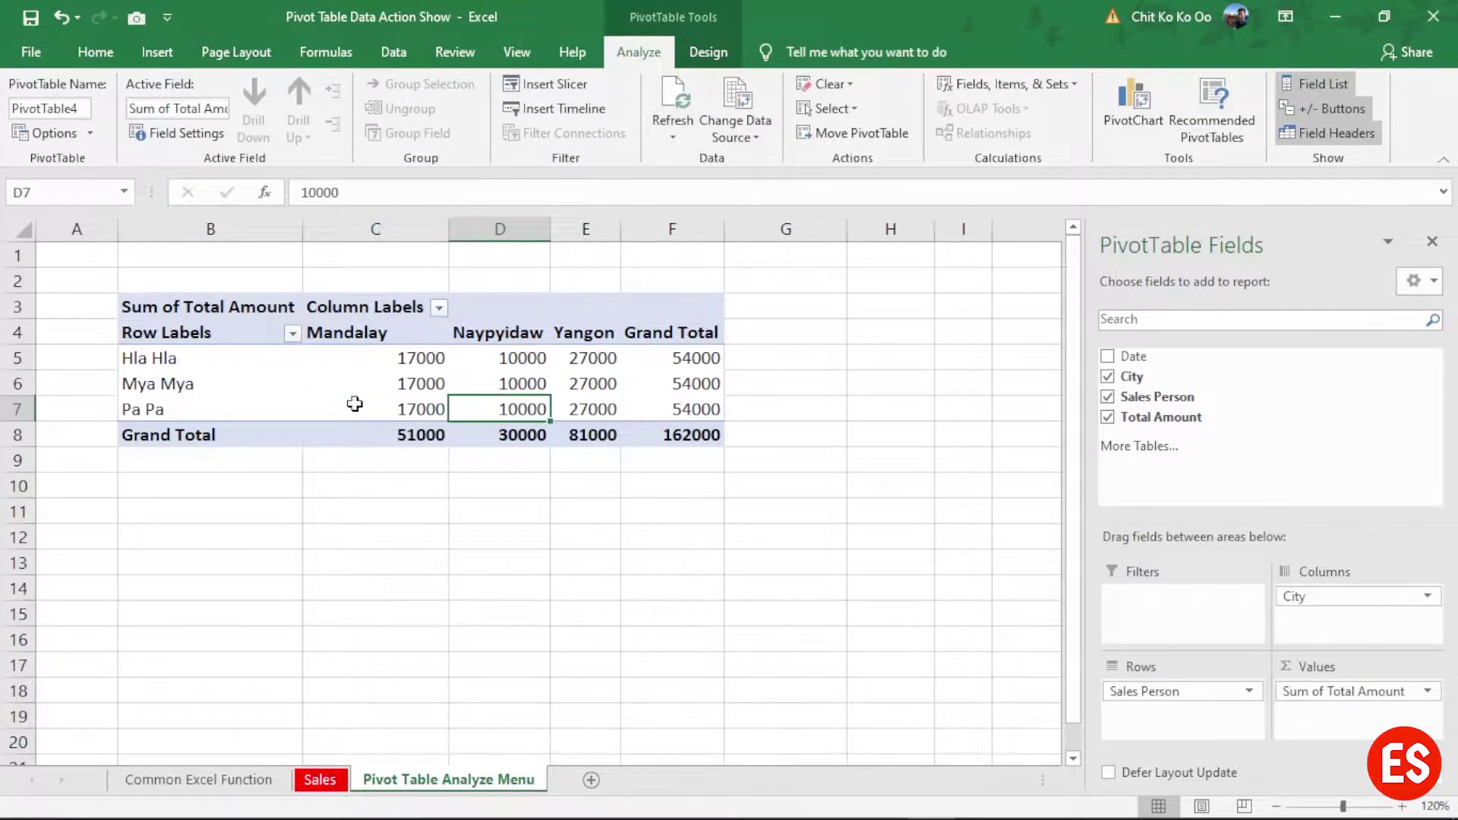
click(357, 403)
click(531, 382)
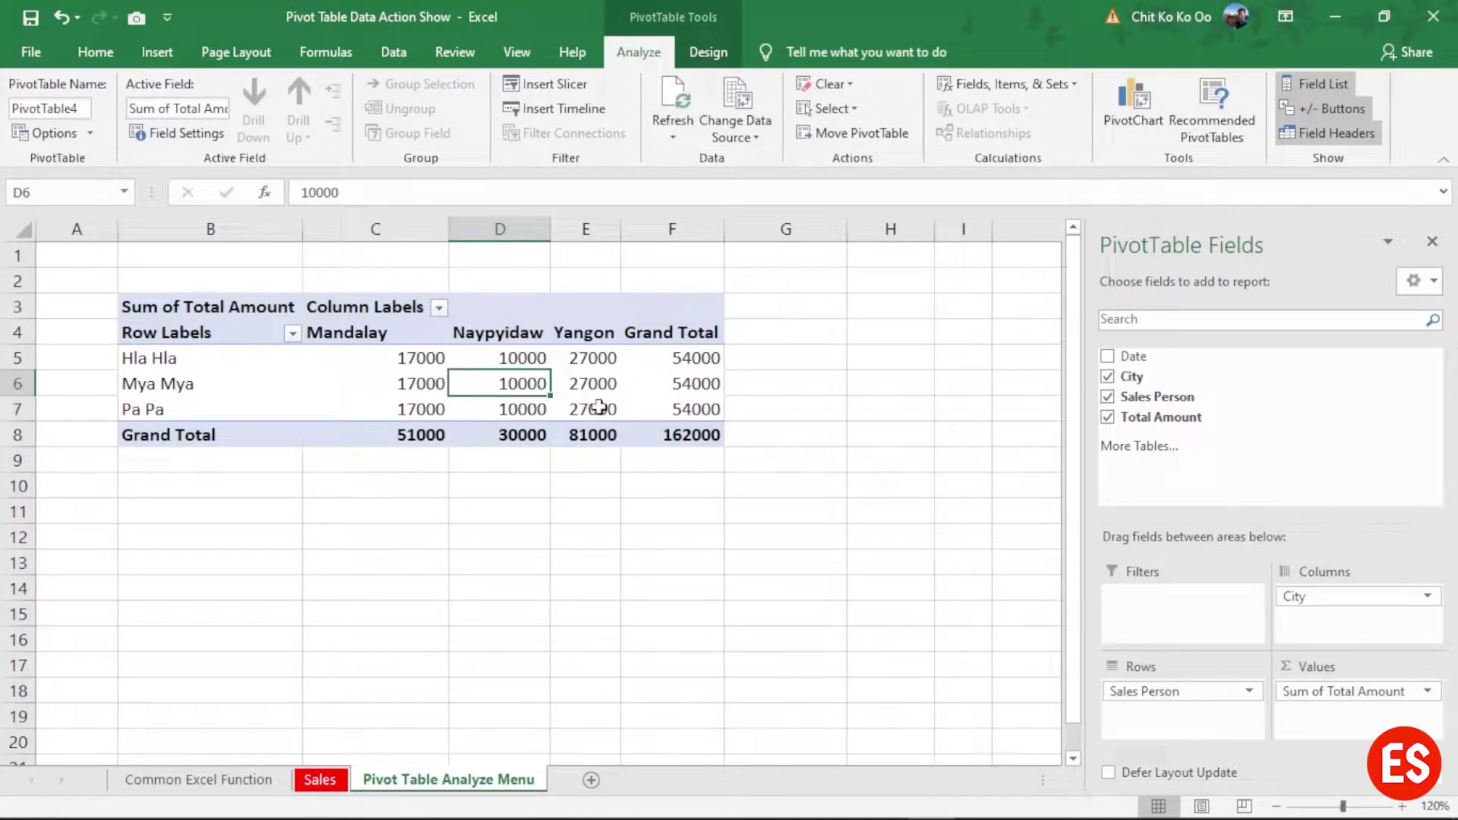
click(320, 779)
click(521, 403)
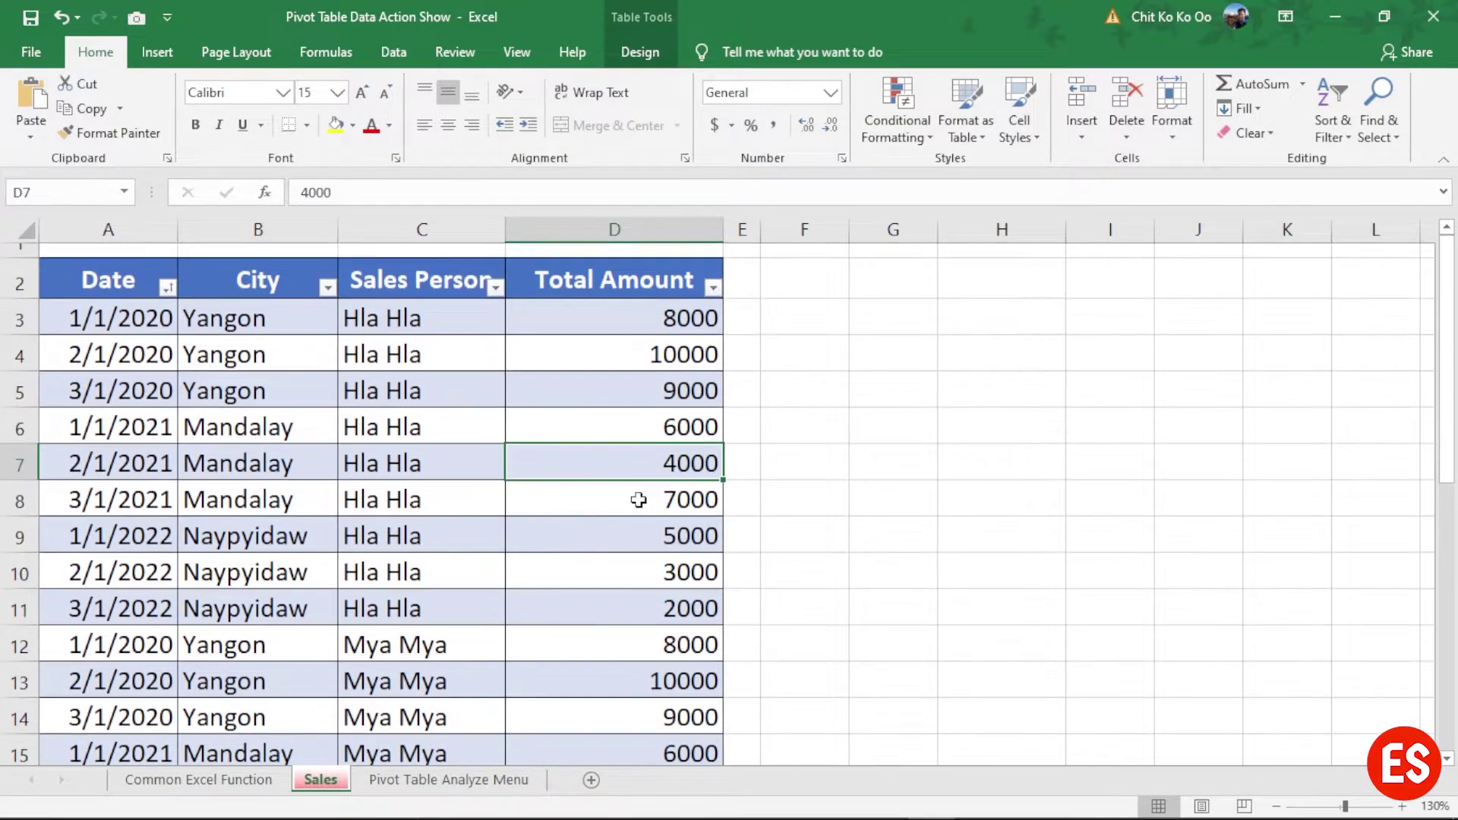
click(425, 780)
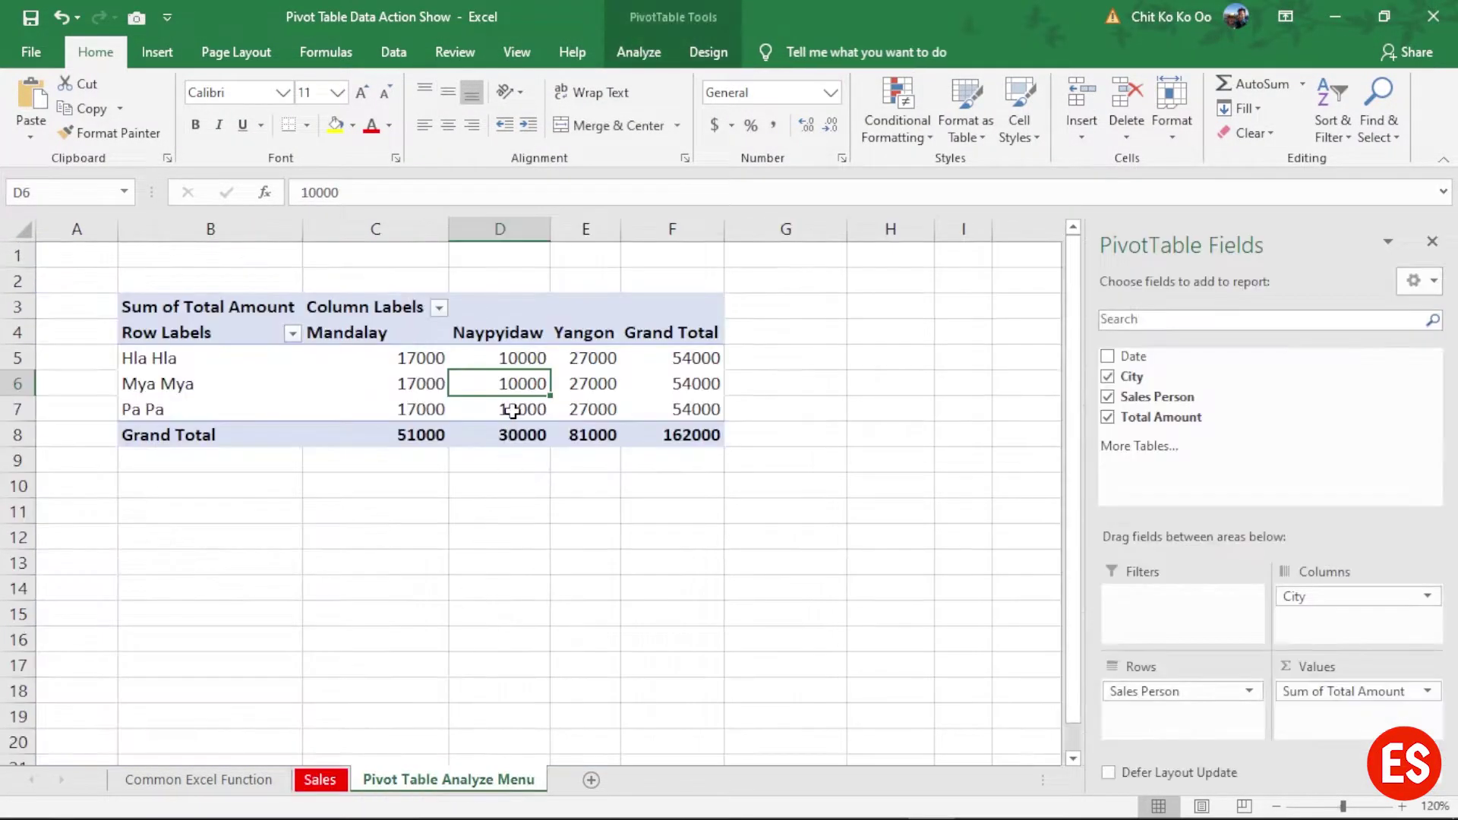
click(320, 780)
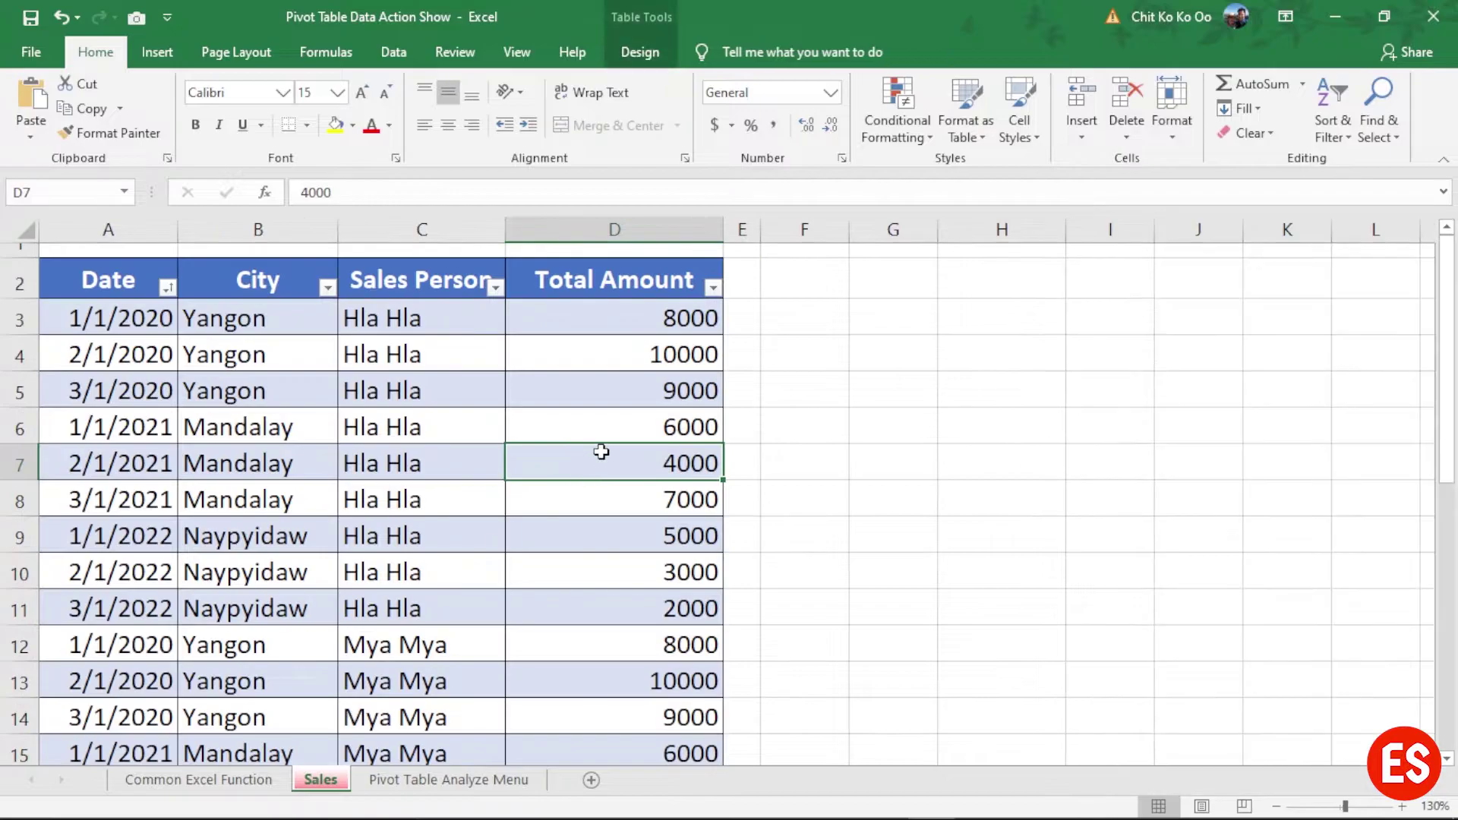
Step: Change Sales cell D3 to 100000 and check the still-unchanged pivot totals
click(653, 325)
text(1)
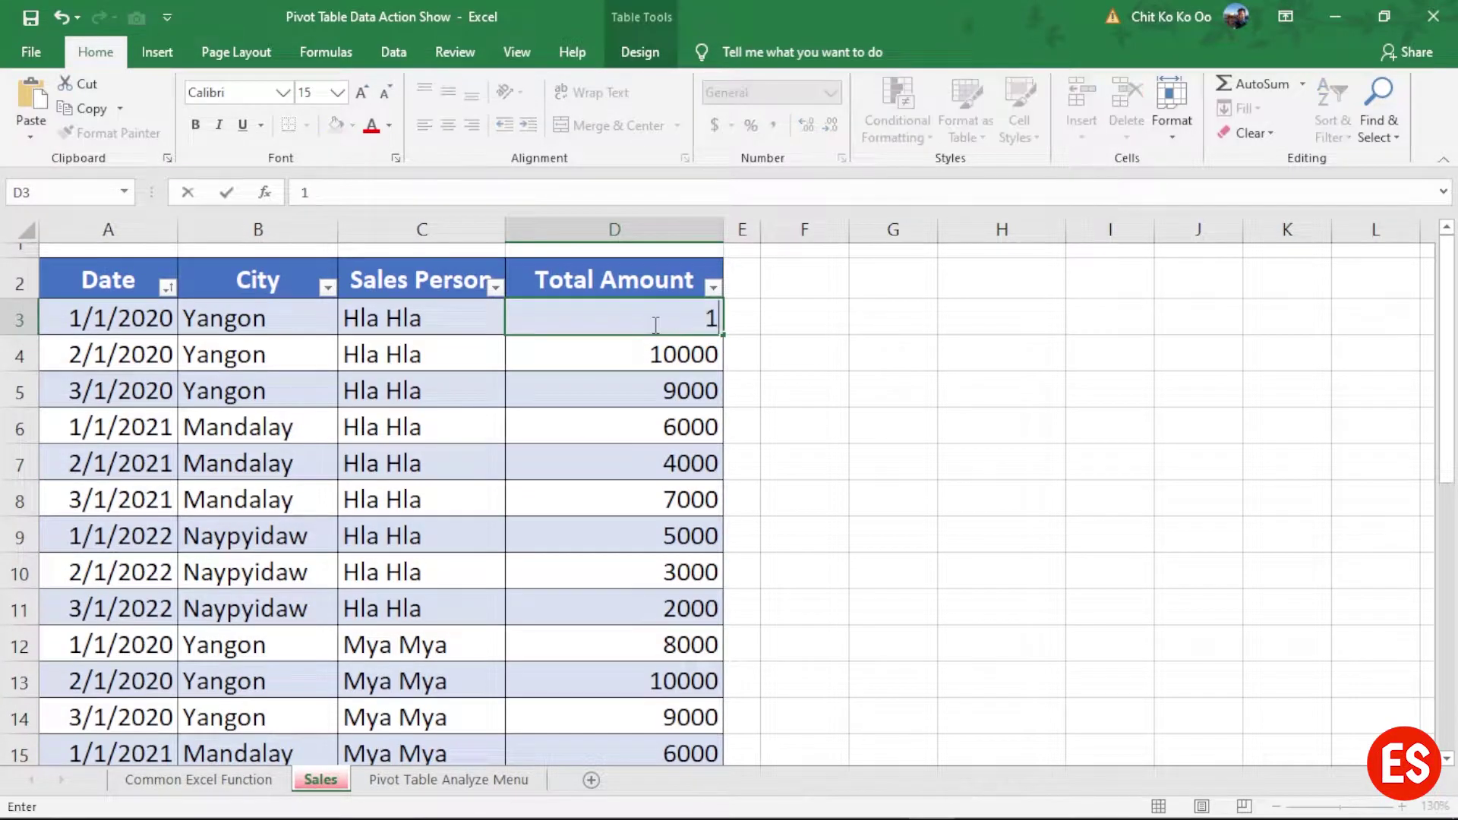
text(00000)
click(748, 422)
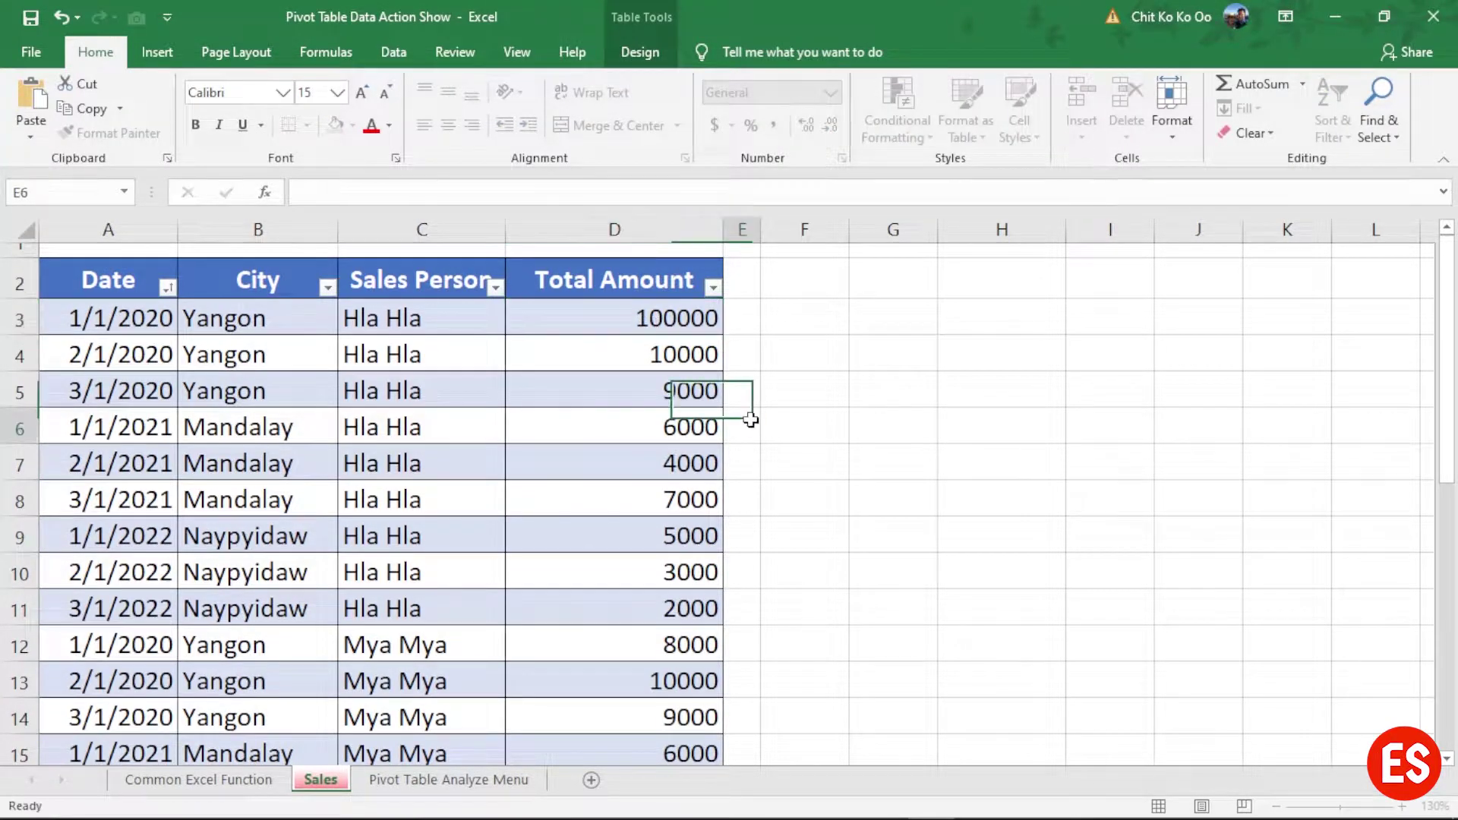
click(454, 790)
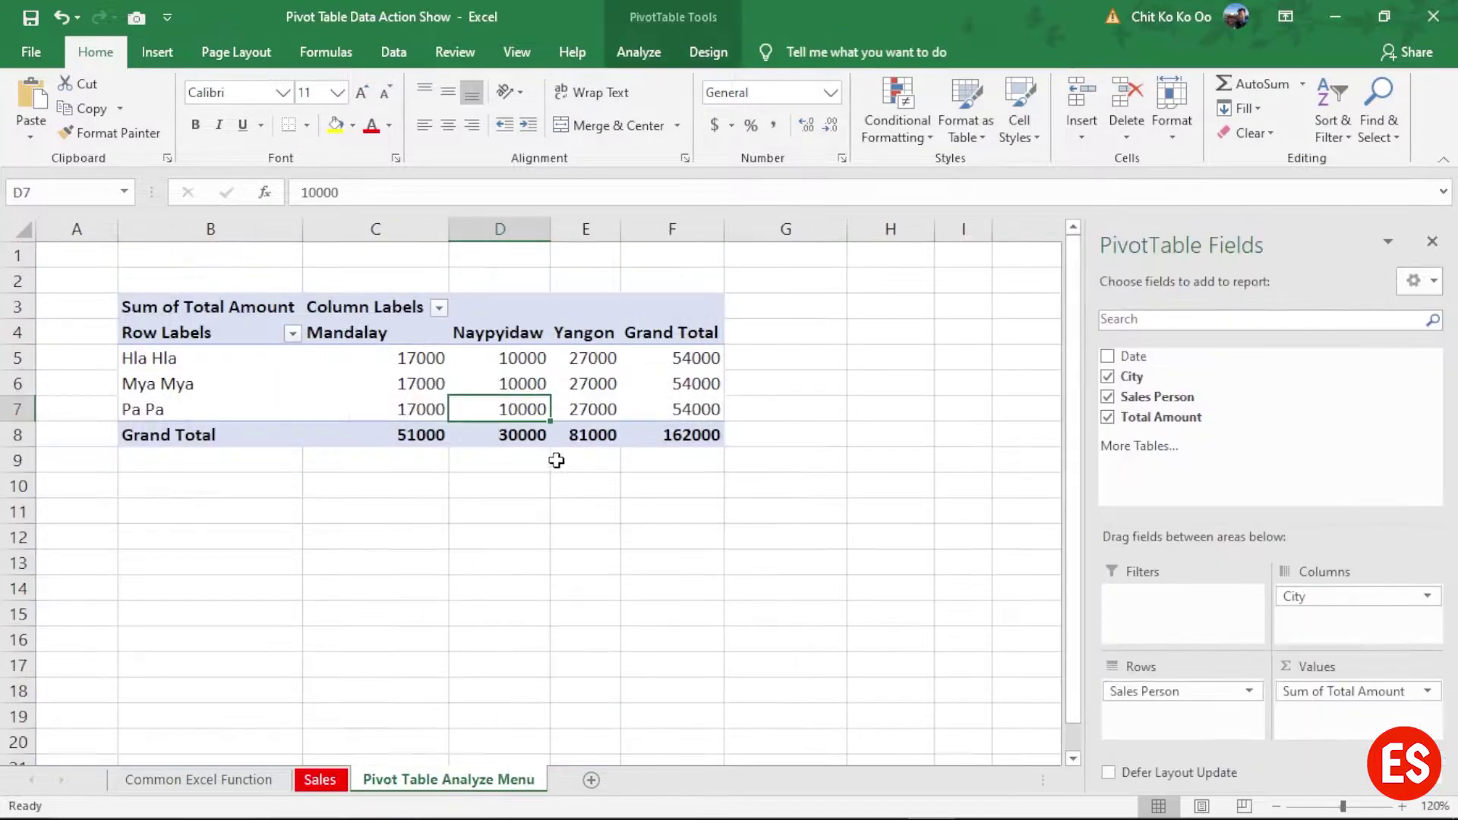
click(568, 384)
click(672, 360)
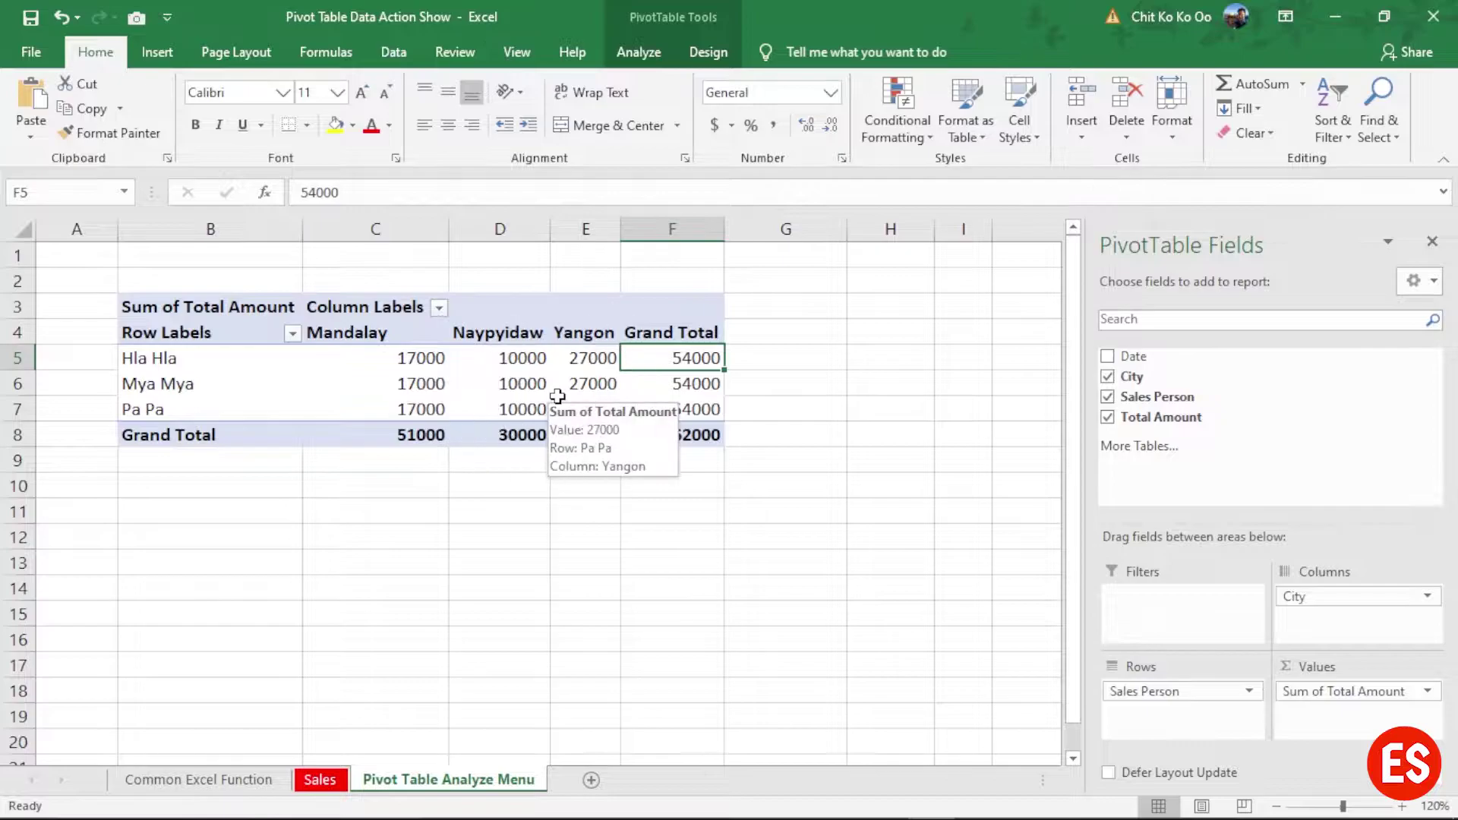
click(638, 53)
Step: Refresh the pivot to pick up the 100000 amount, then restore Sales cell D3 to 8000
click(672, 140)
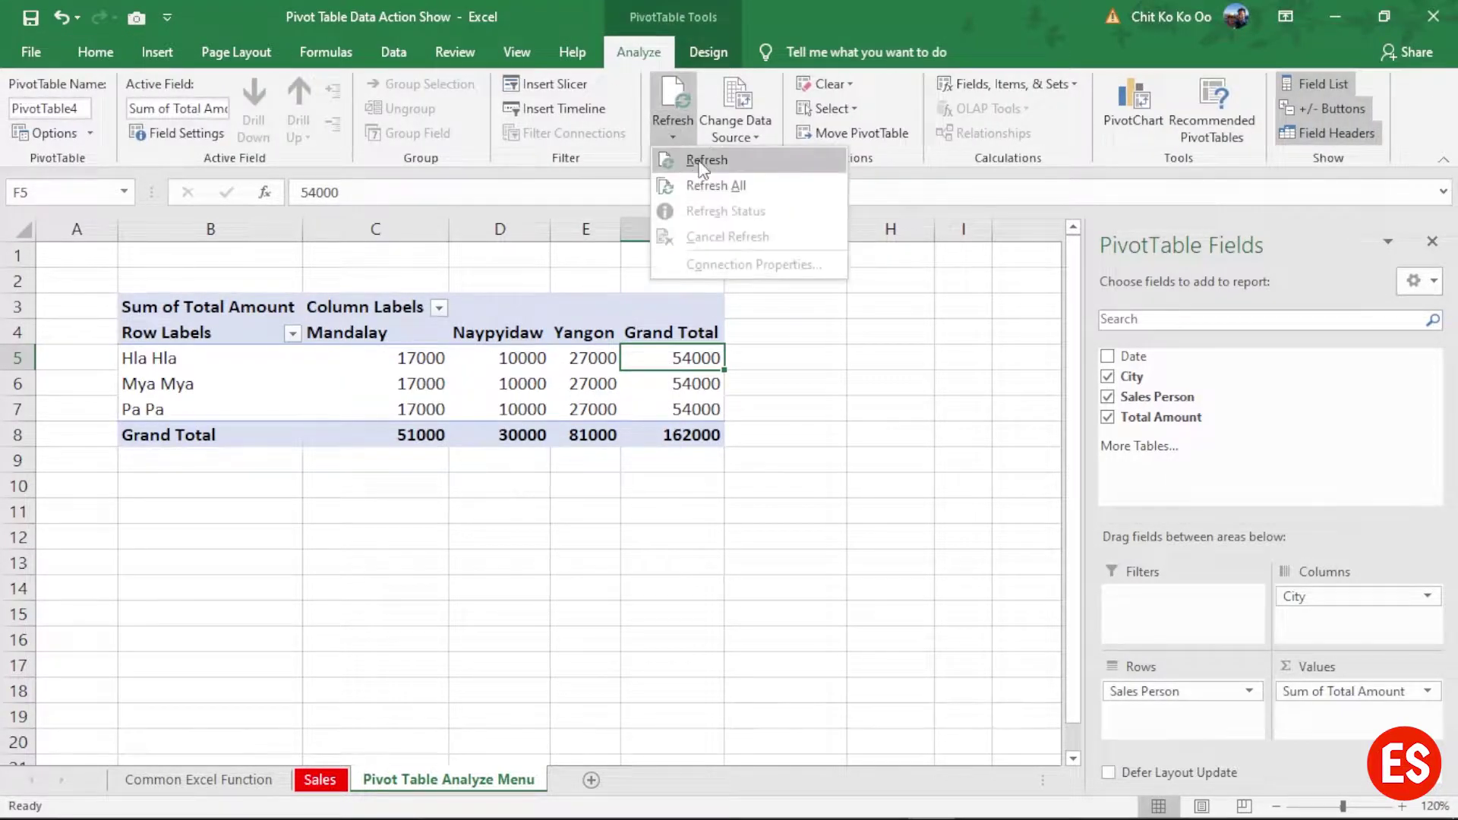
click(723, 183)
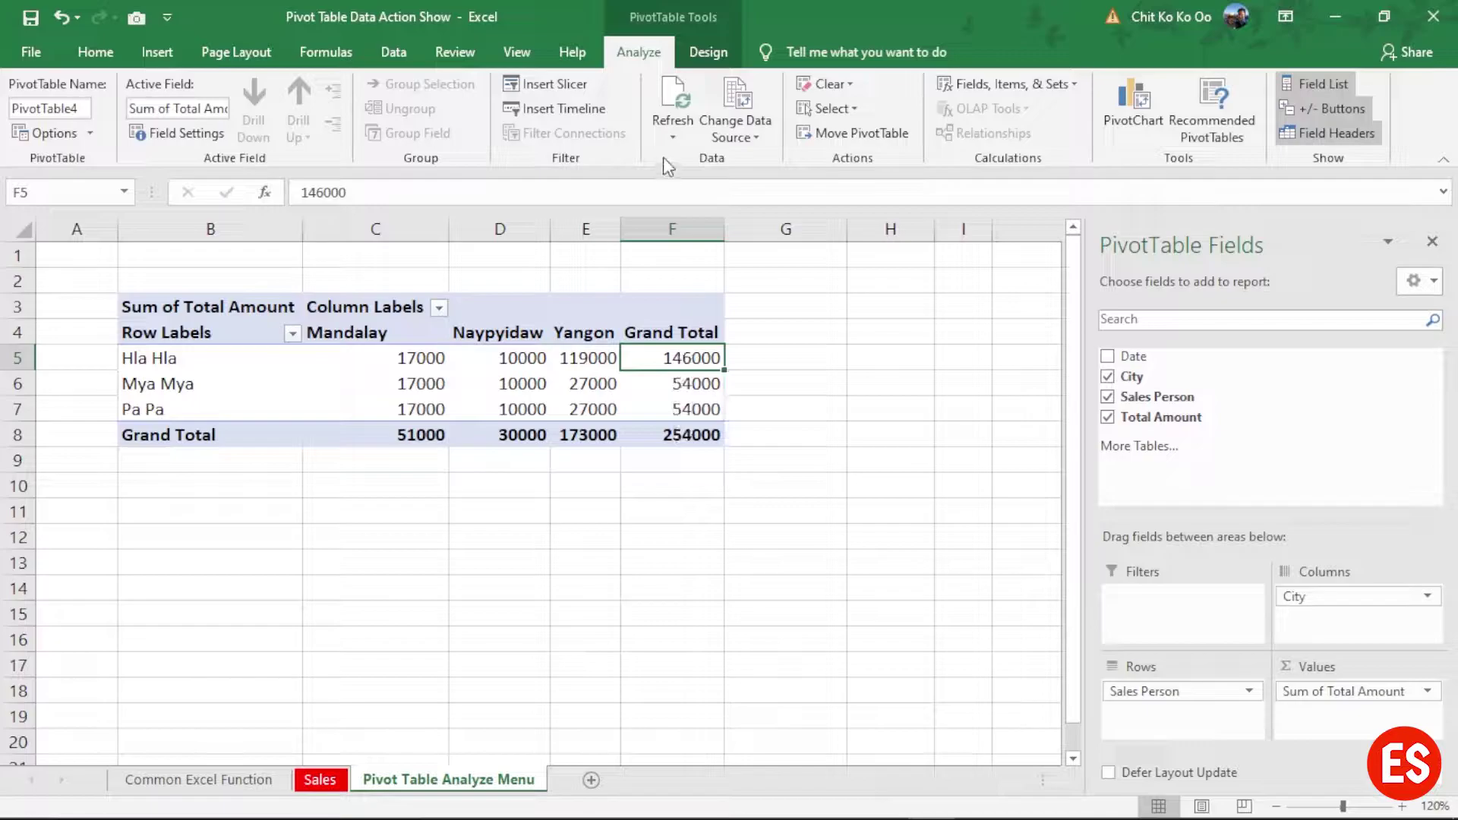
click(322, 782)
click(646, 318)
text(800)
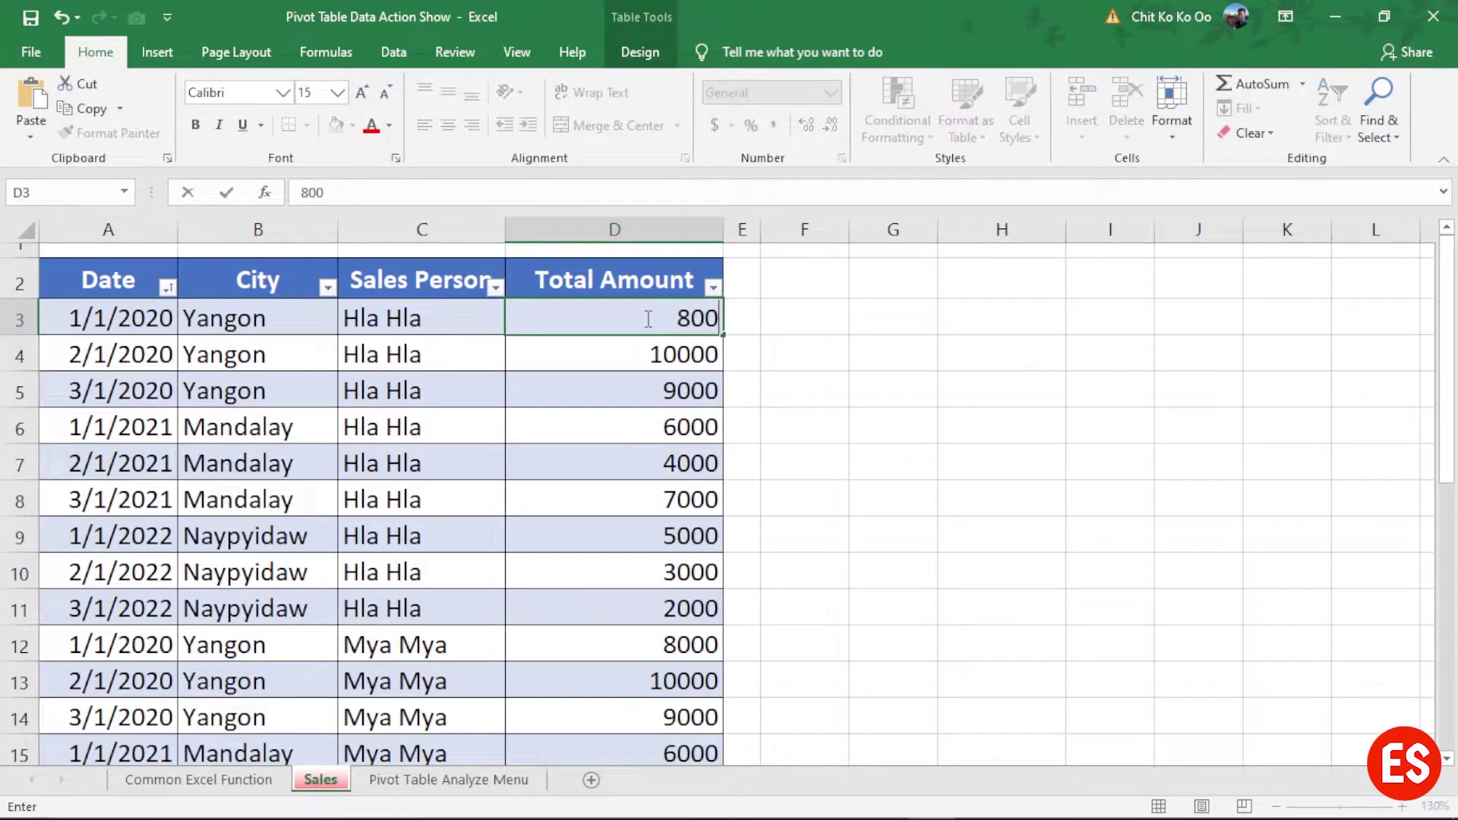
text(0)
click(943, 421)
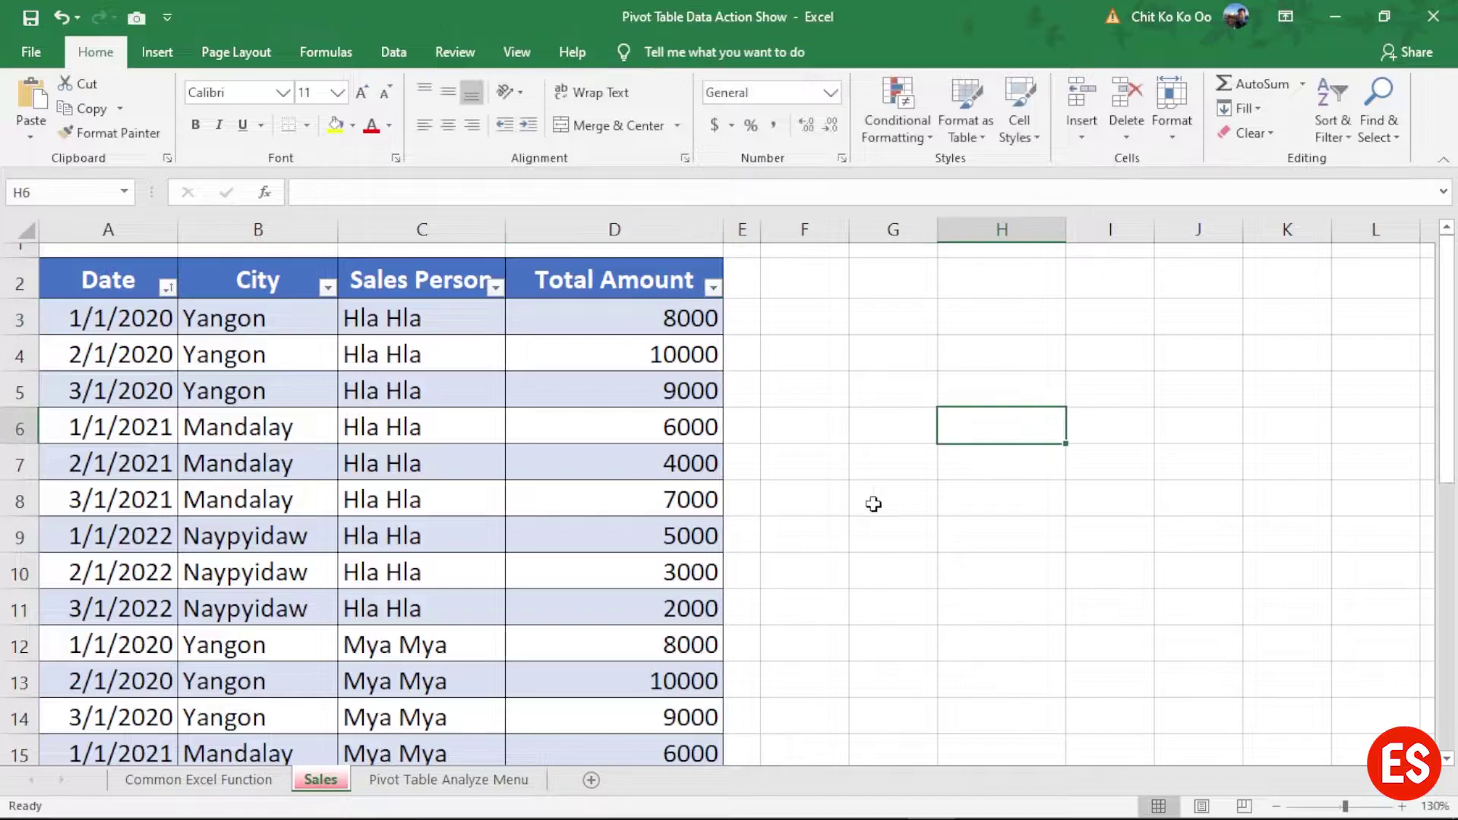
Step: Use Refresh All so the pivot returns to its original 162000 totals
click(454, 790)
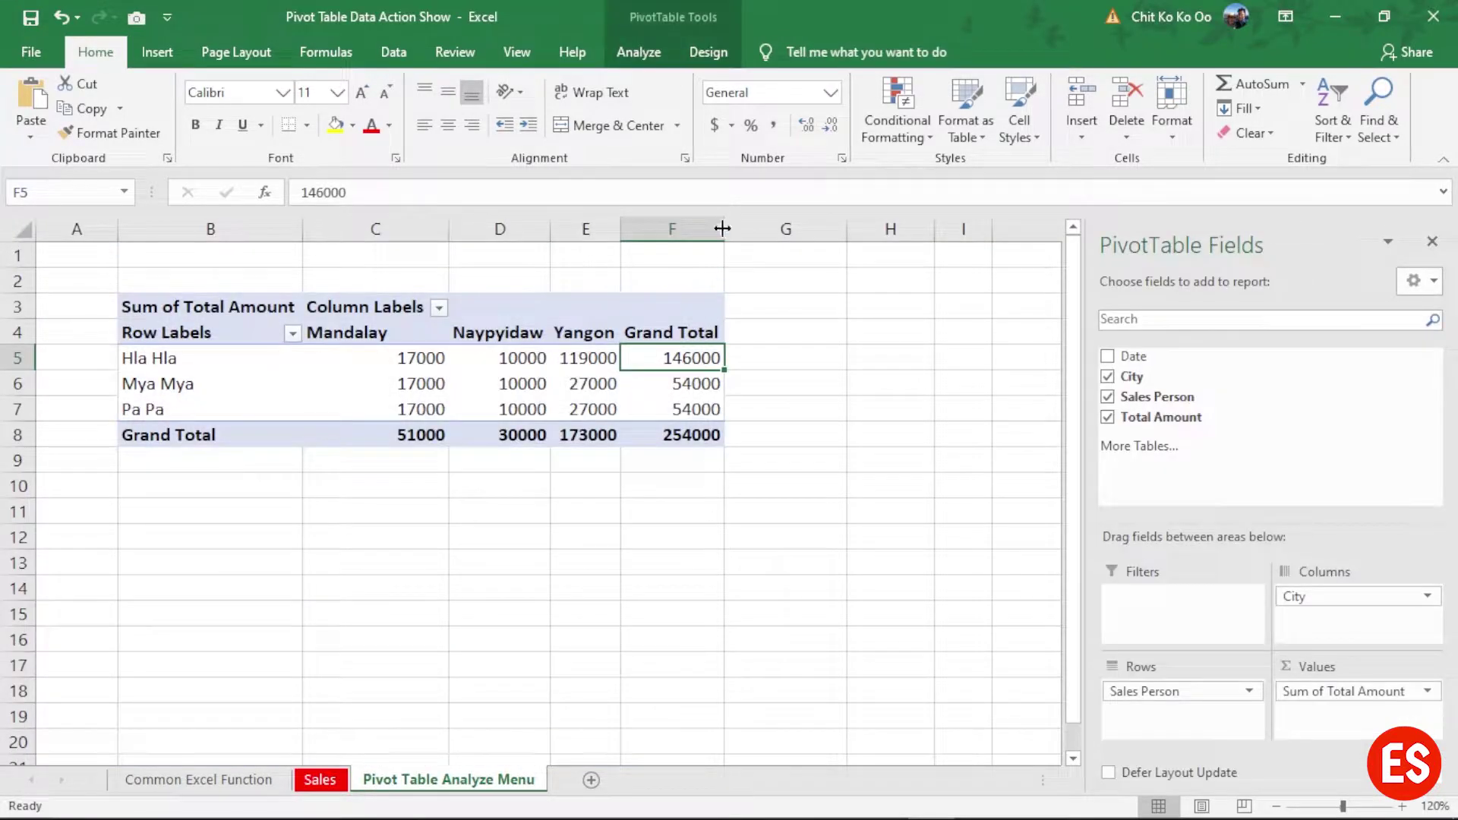
click(638, 51)
click(673, 135)
click(705, 159)
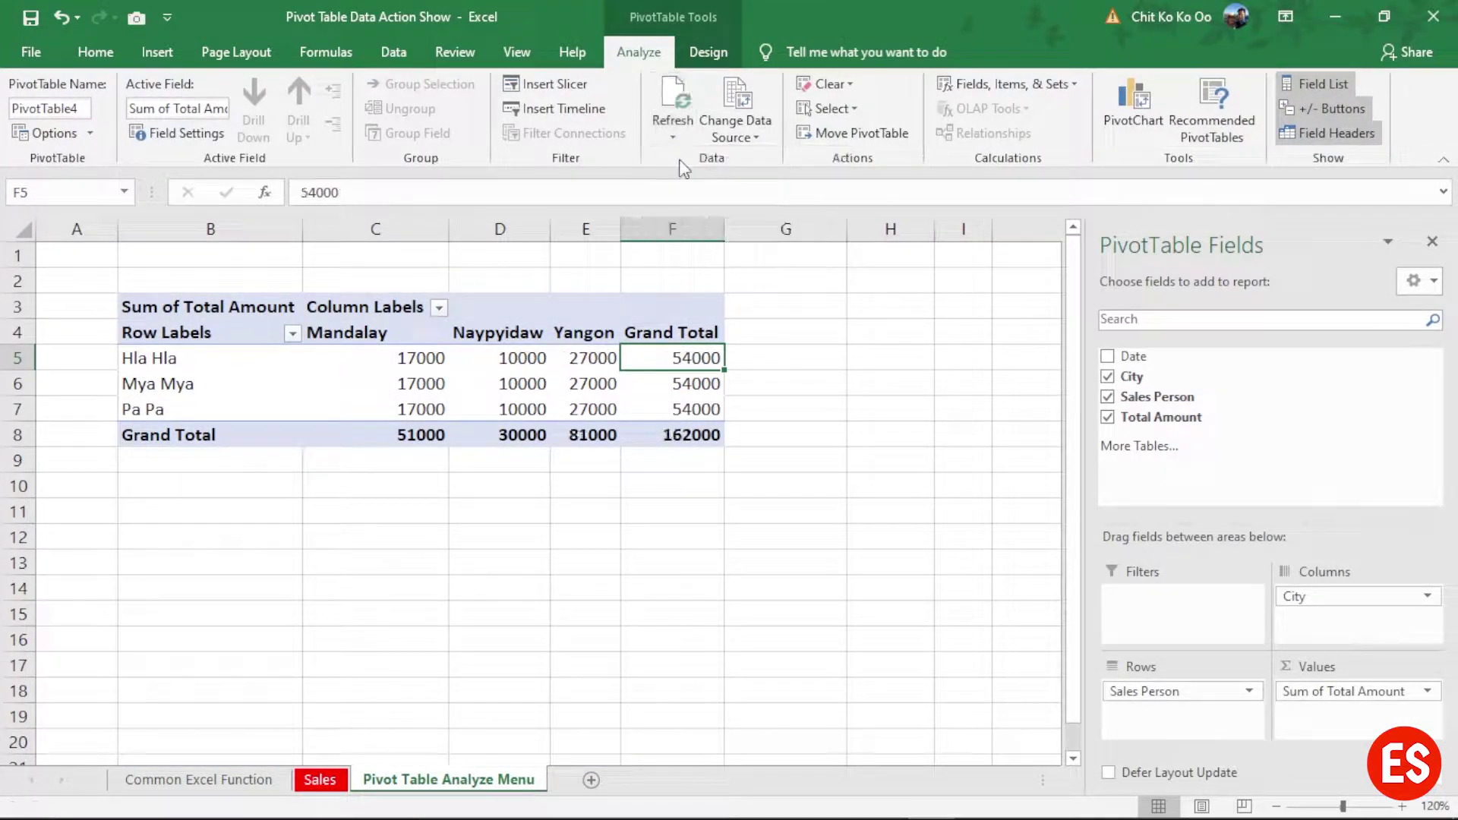
click(673, 137)
click(692, 186)
click(673, 136)
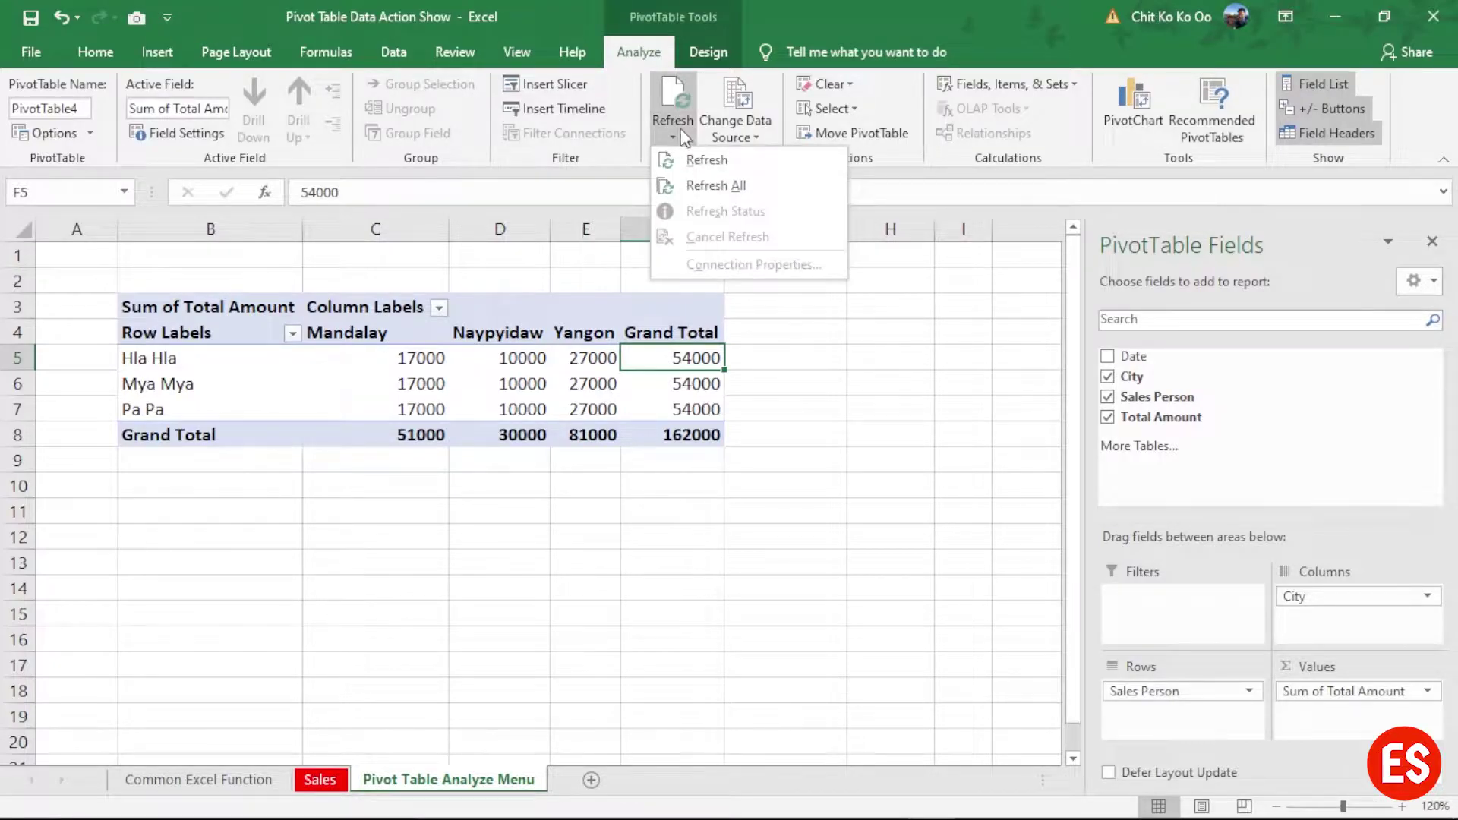
click(704, 188)
click(433, 374)
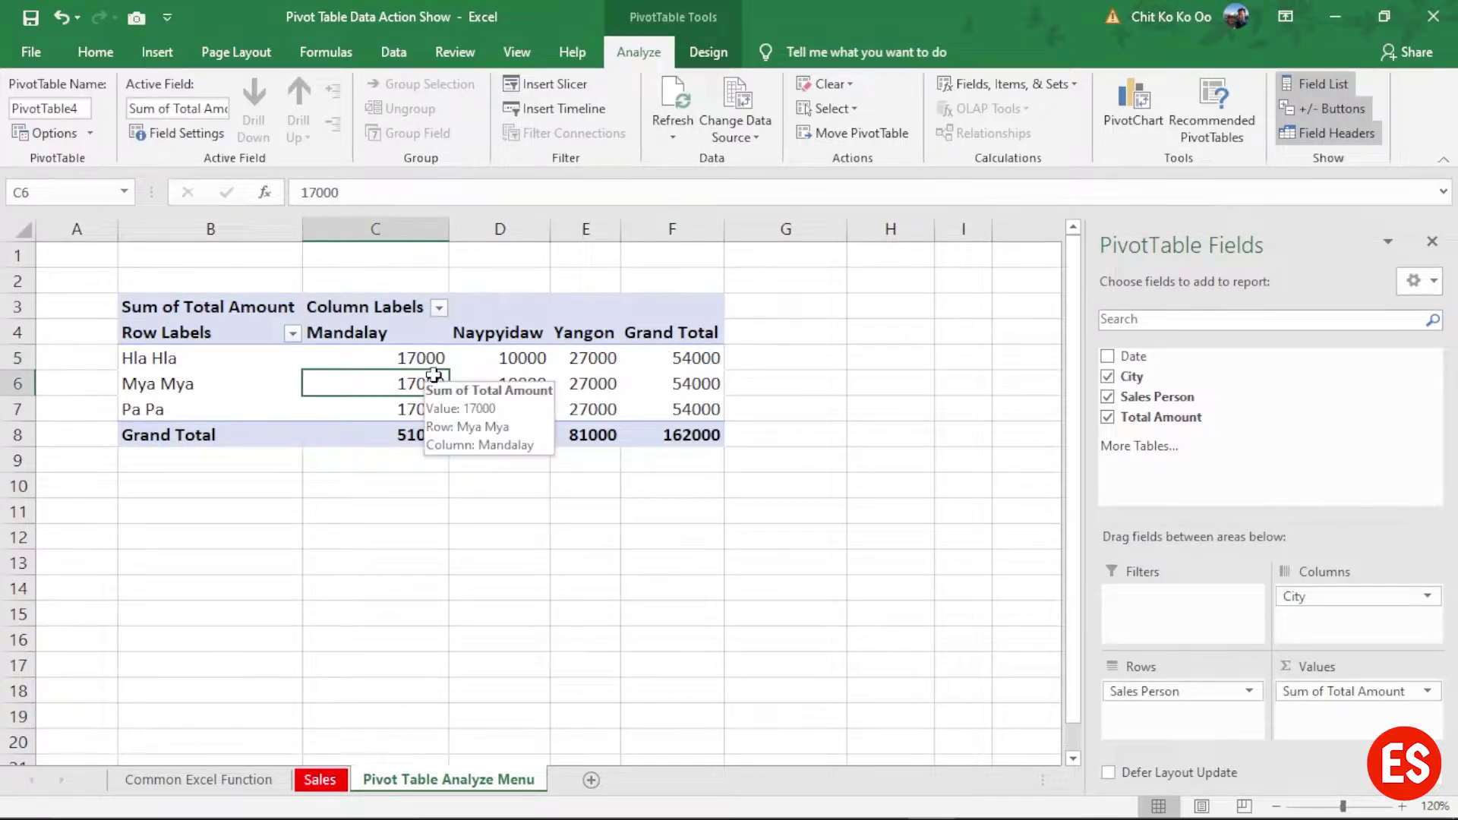
Step: Refresh the PivotTable from a value cell's right-click menu and check Pa Pa's amounts
right_click(432, 375)
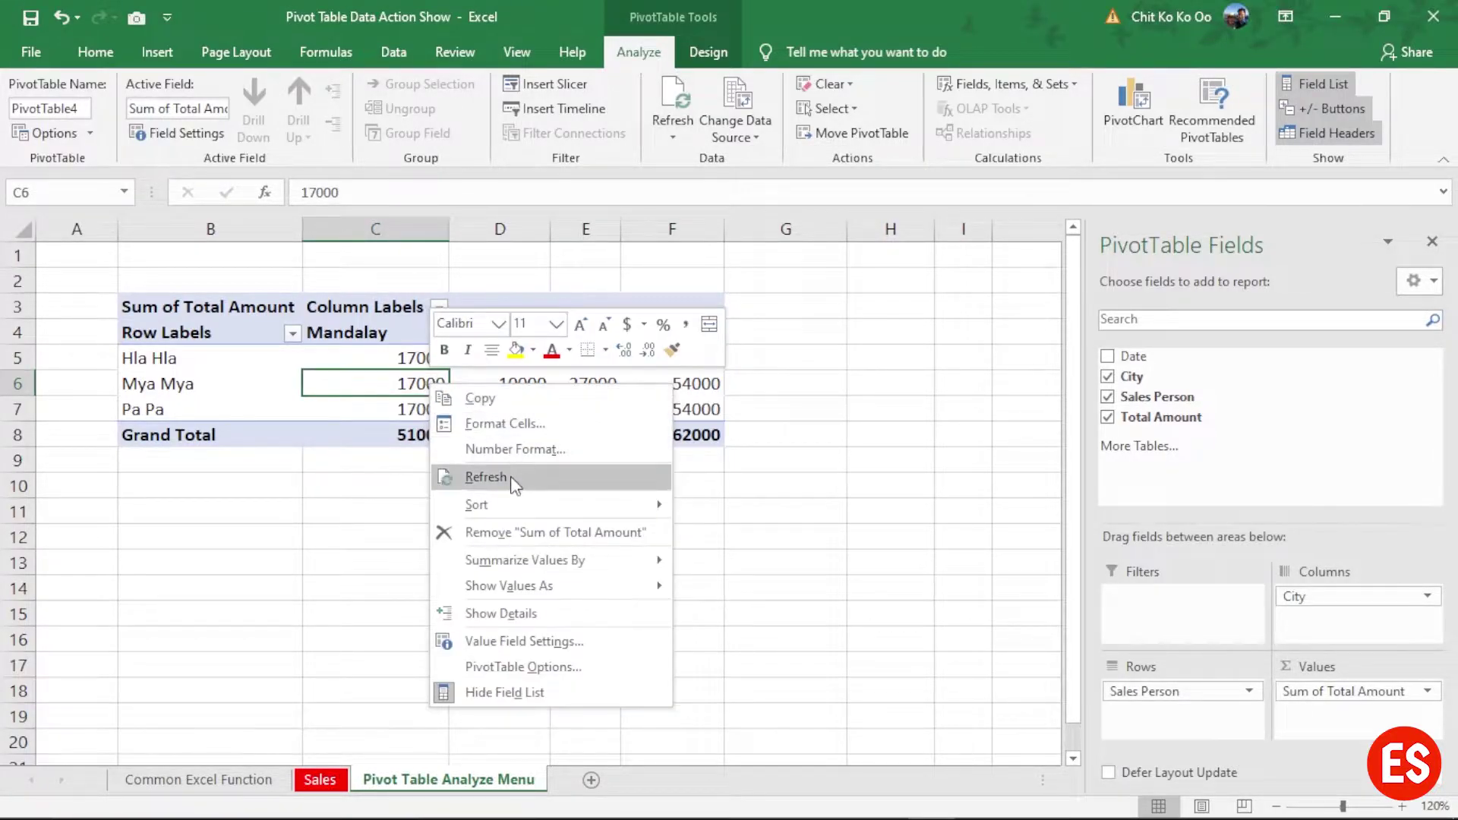
click(511, 476)
click(467, 405)
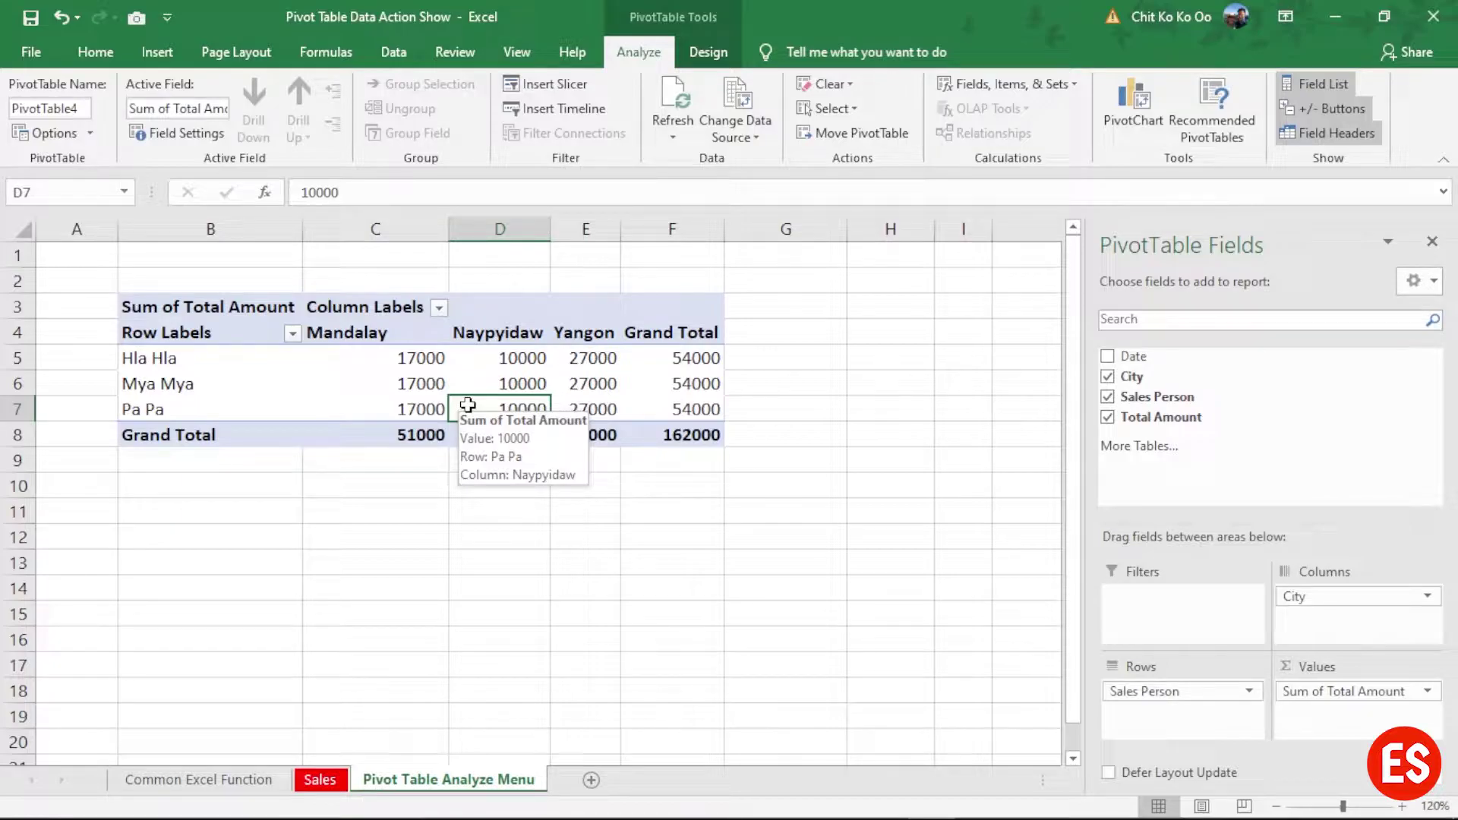
click(304, 414)
Step: Select the Mya Mya, Pa Pa and Hla Hla row labels in turn
click(190, 385)
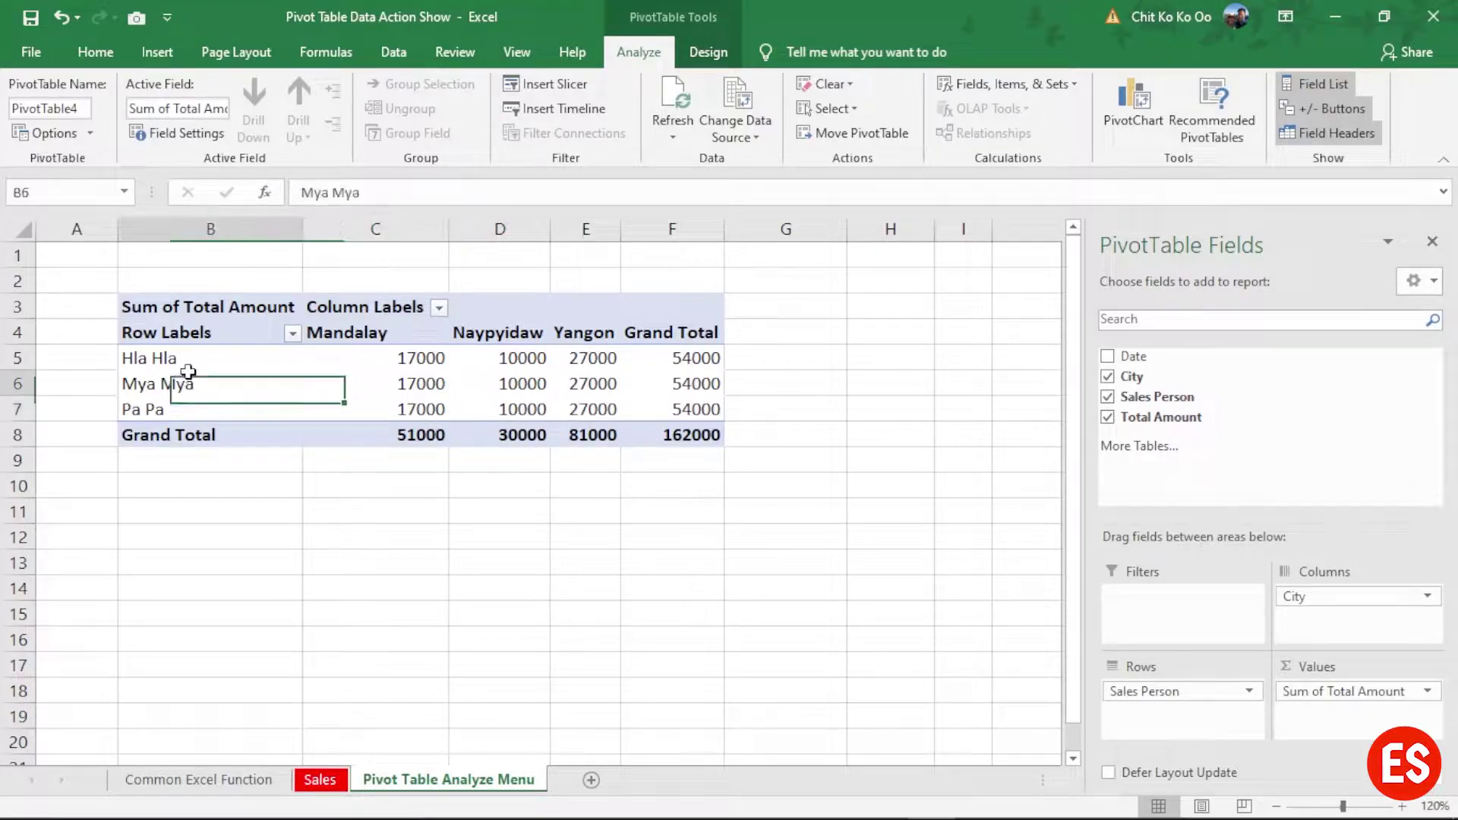
click(185, 408)
click(205, 363)
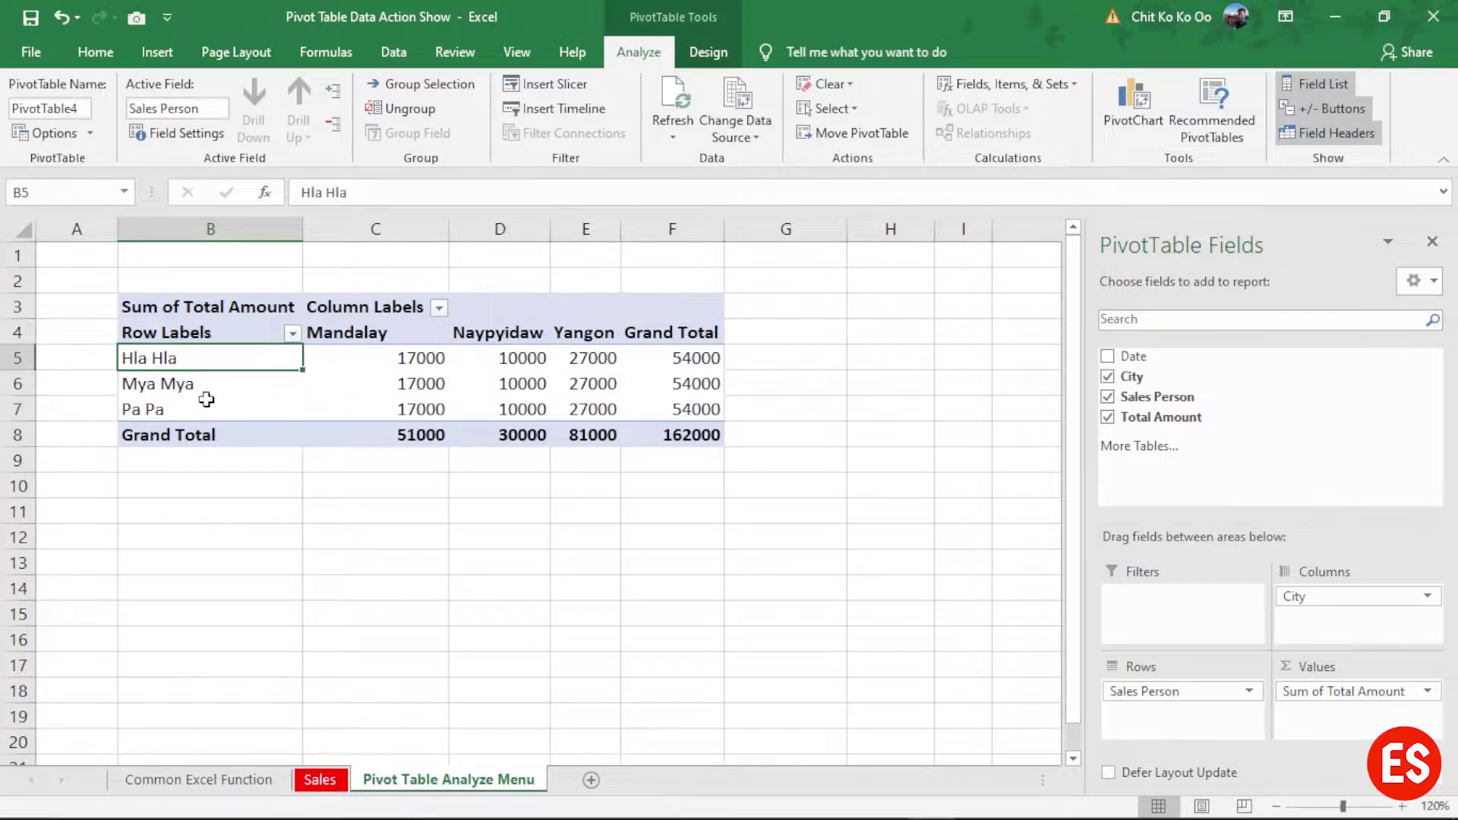
click(207, 410)
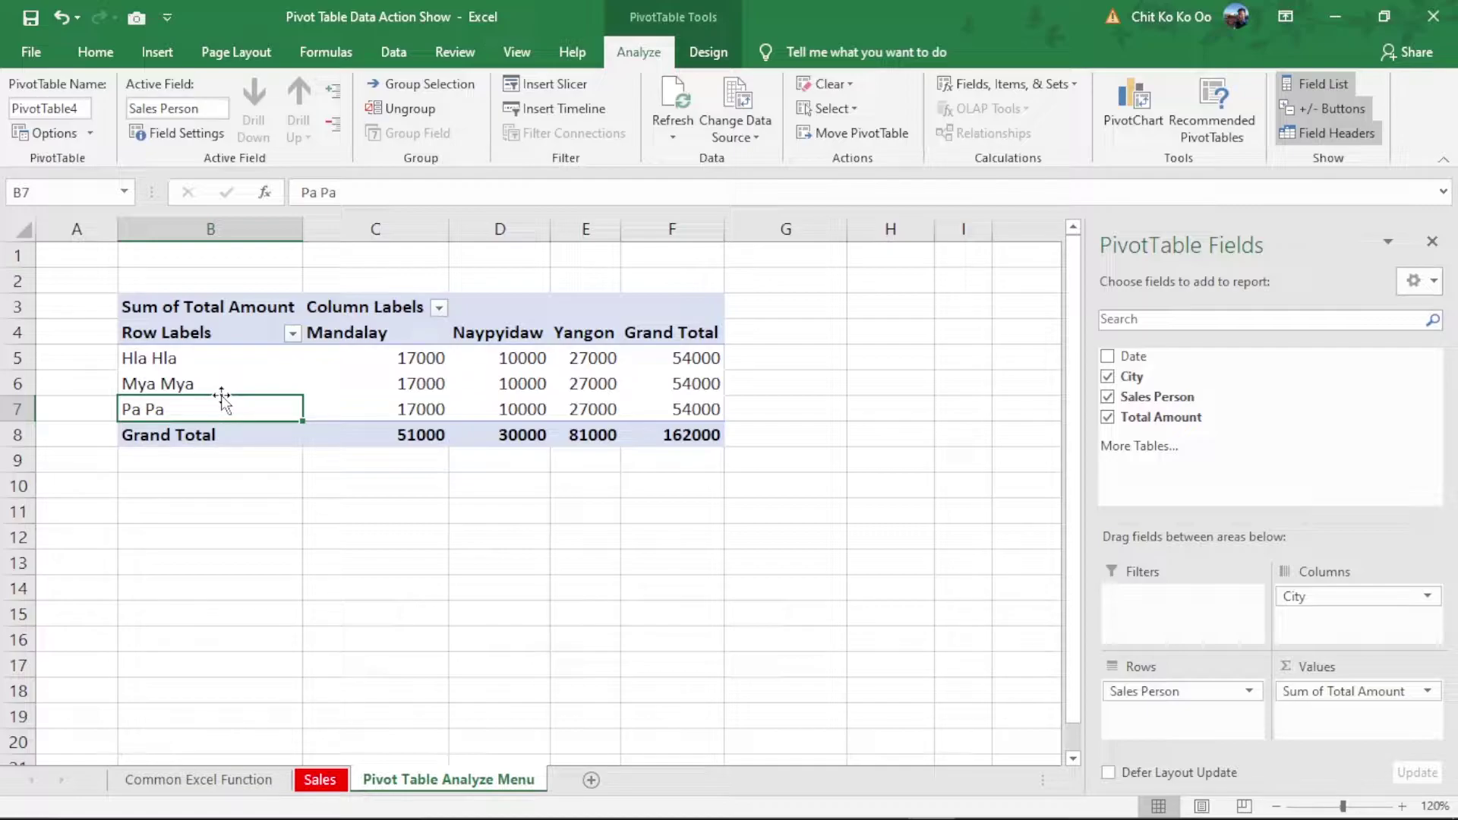
Step: Change the PivotTable's data source to Sales!$A$2:$D$20, leaving only Hla Hla and Mya Mya
click(735, 136)
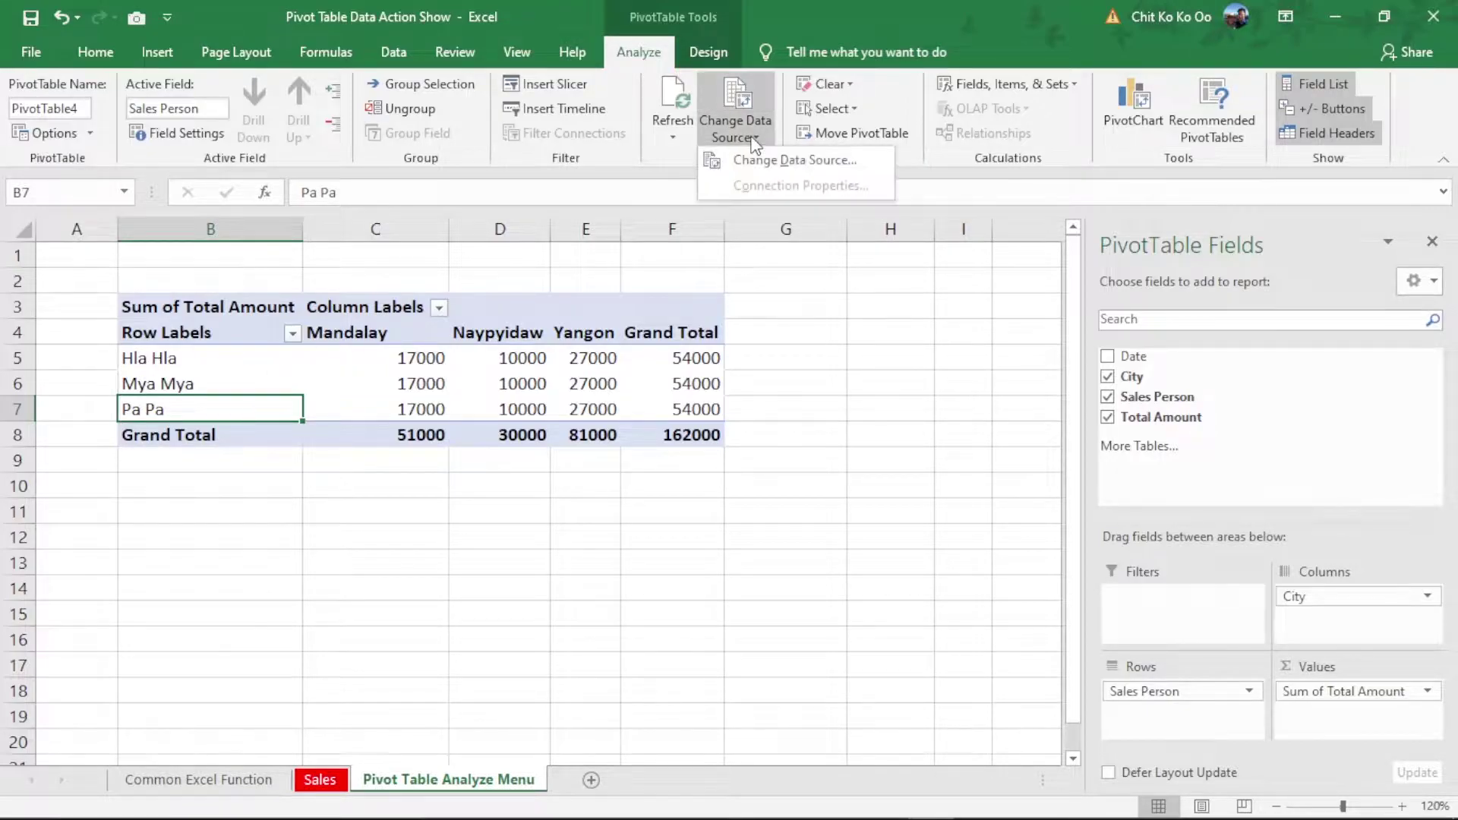
click(775, 166)
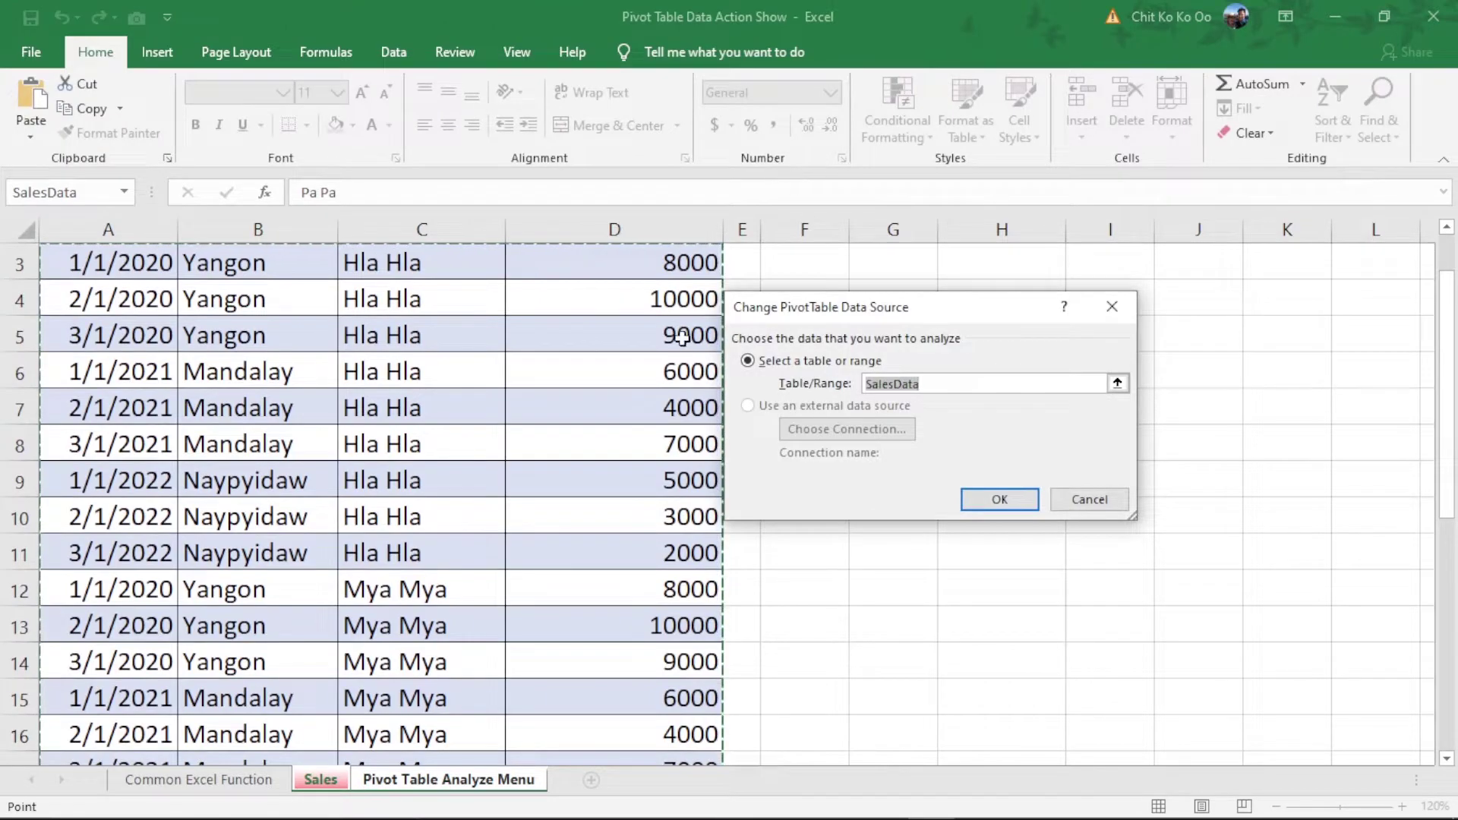
scroll(207, 524, up, 1)
scroll(274, 532, down, 7)
scroll(297, 573, up, 5)
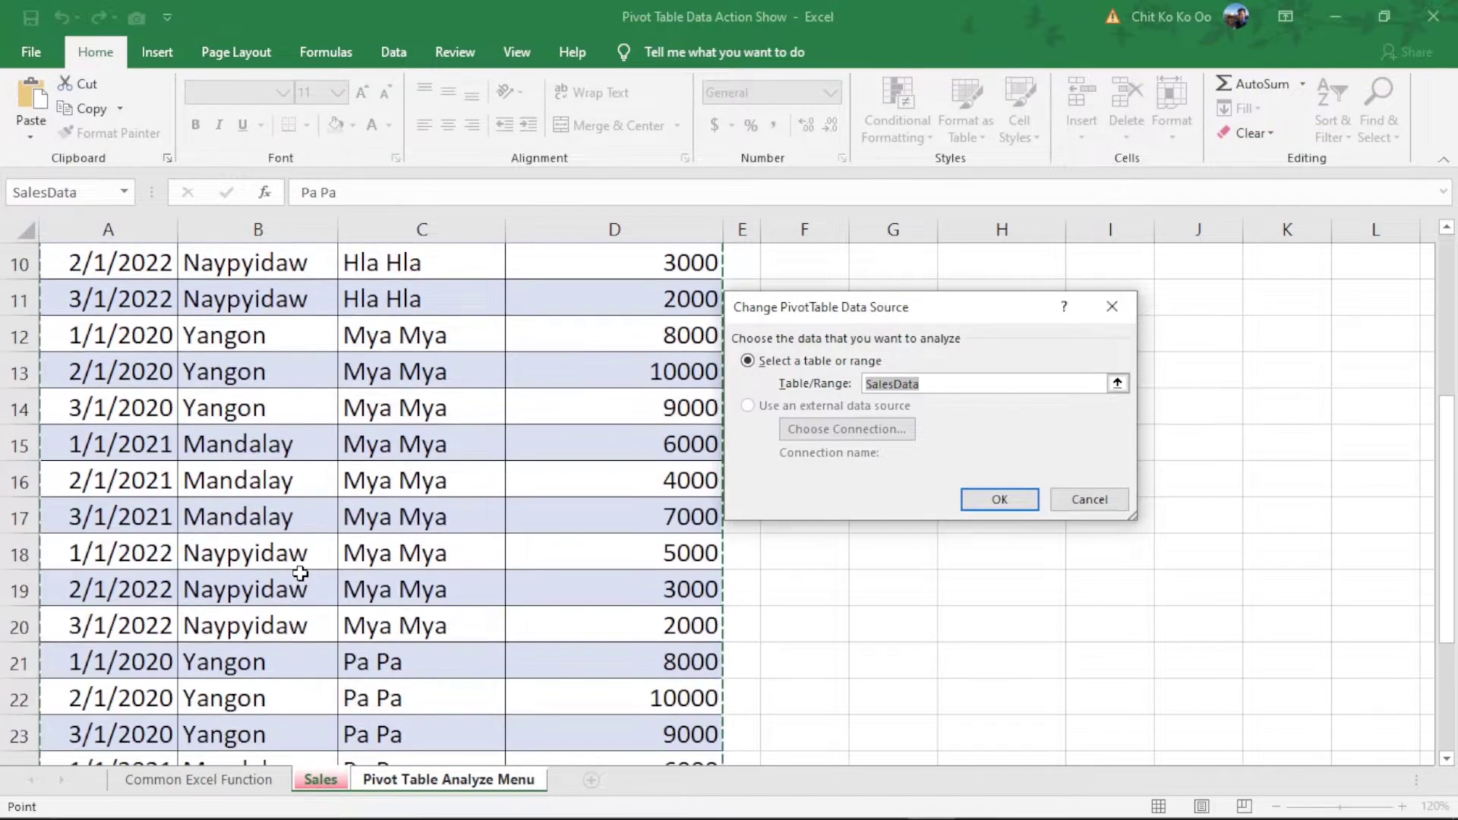
scroll(296, 573, up, 3)
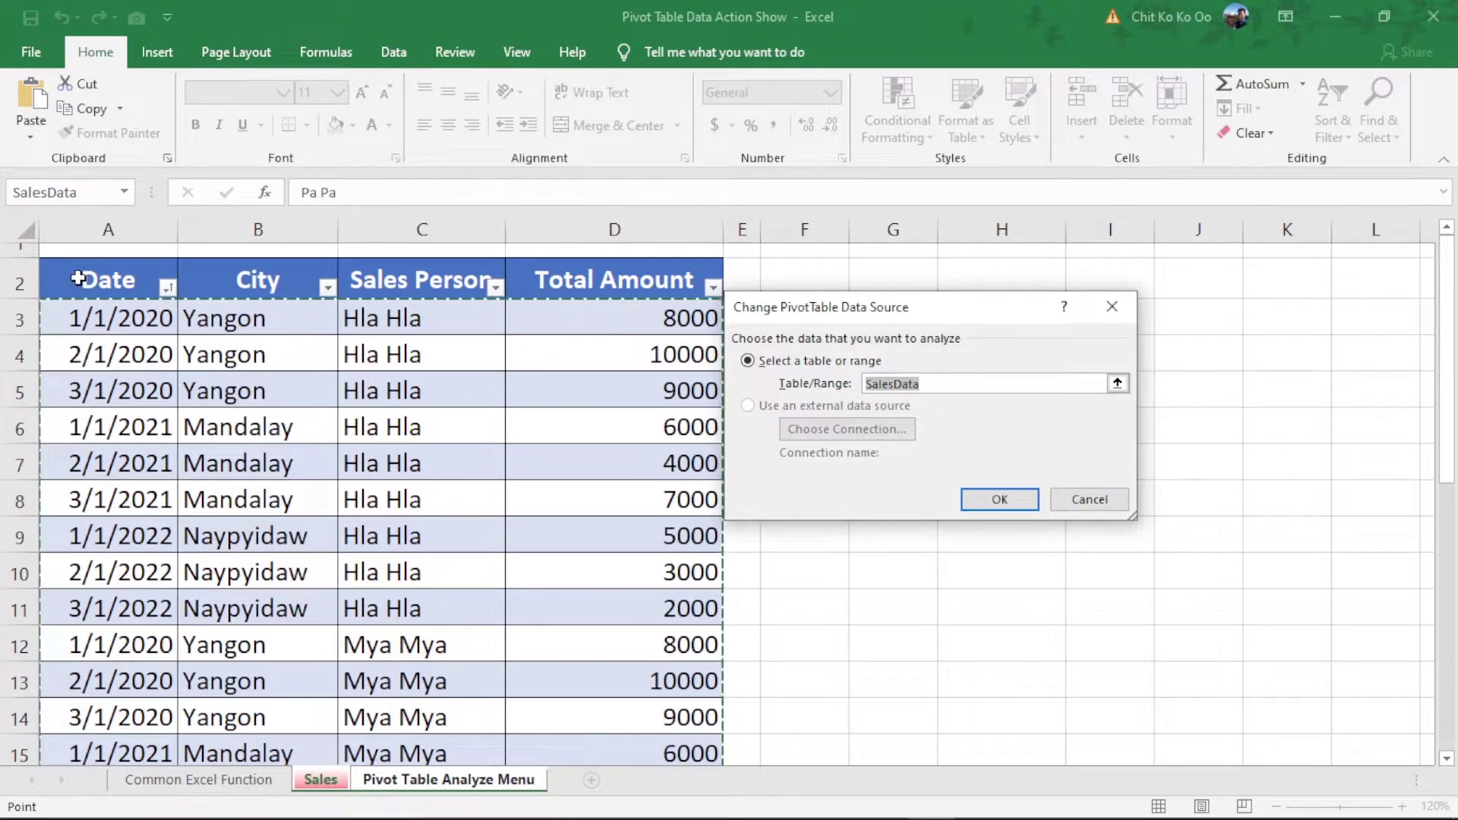
mouse_move(73, 281)
mouse_down()
mouse_move(624, 467)
mouse_move(616, 773)
mouse_move(620, 584)
mouse_up()
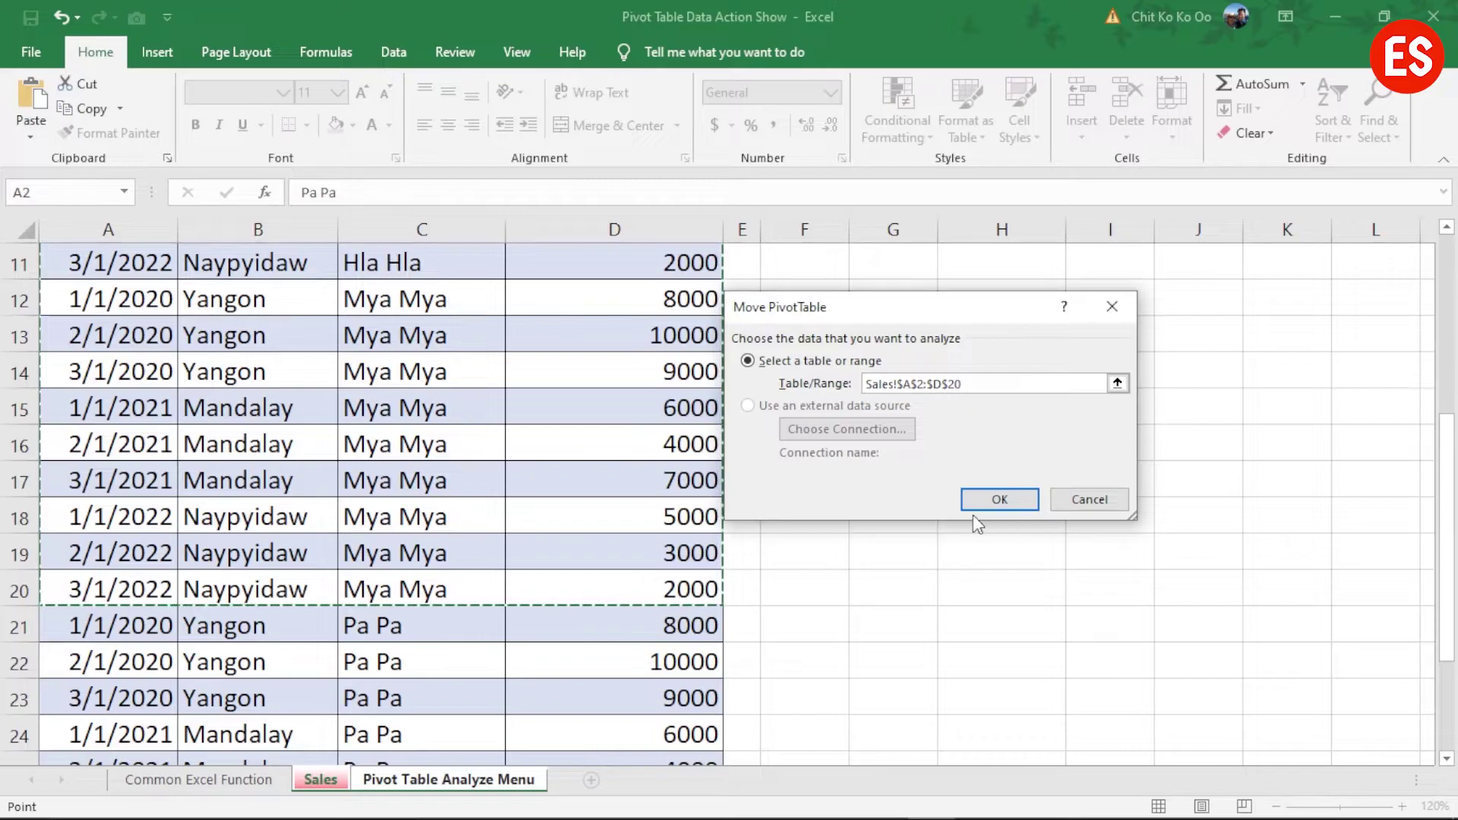
click(983, 498)
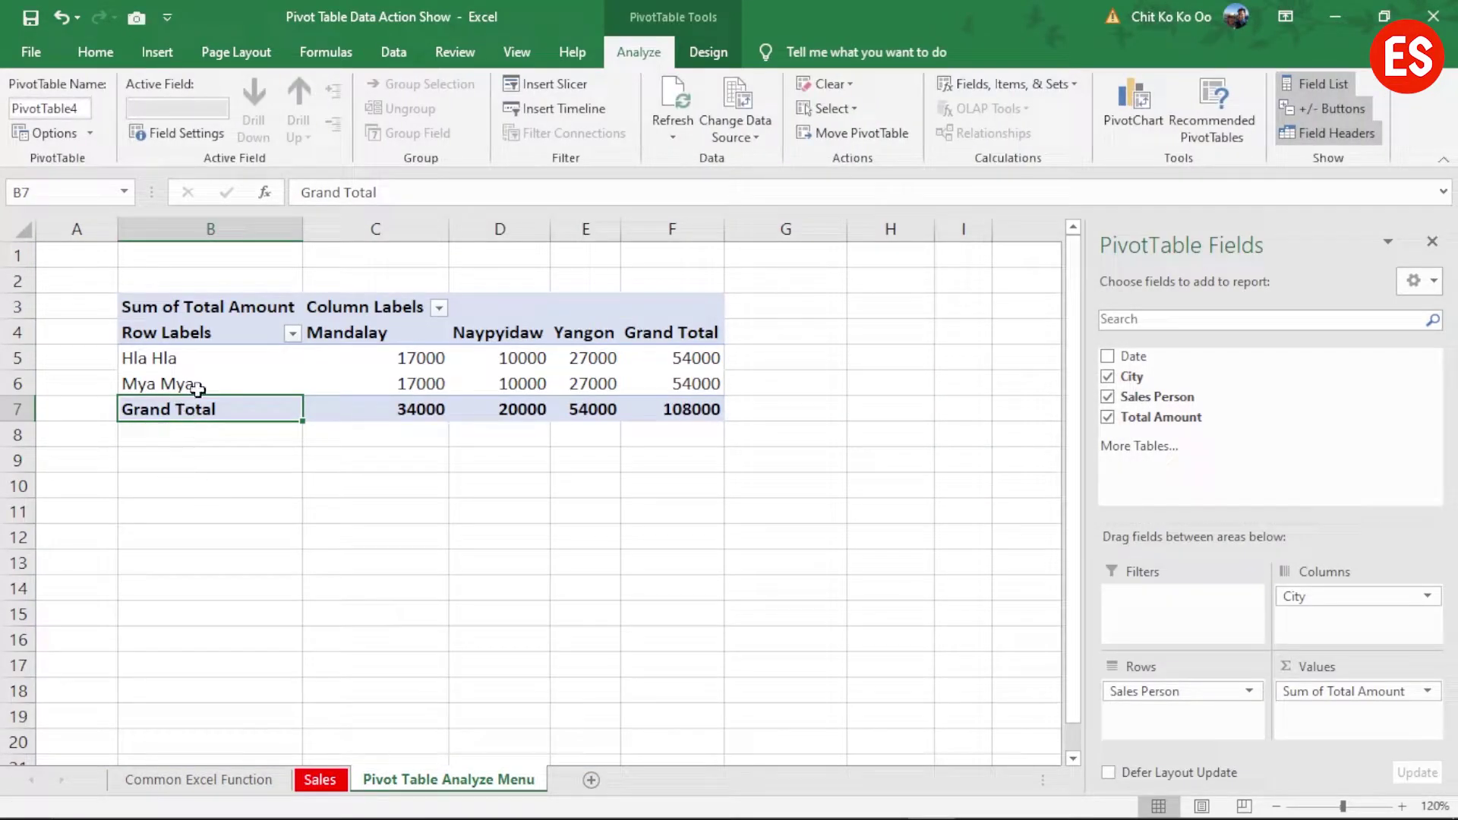
click(536, 381)
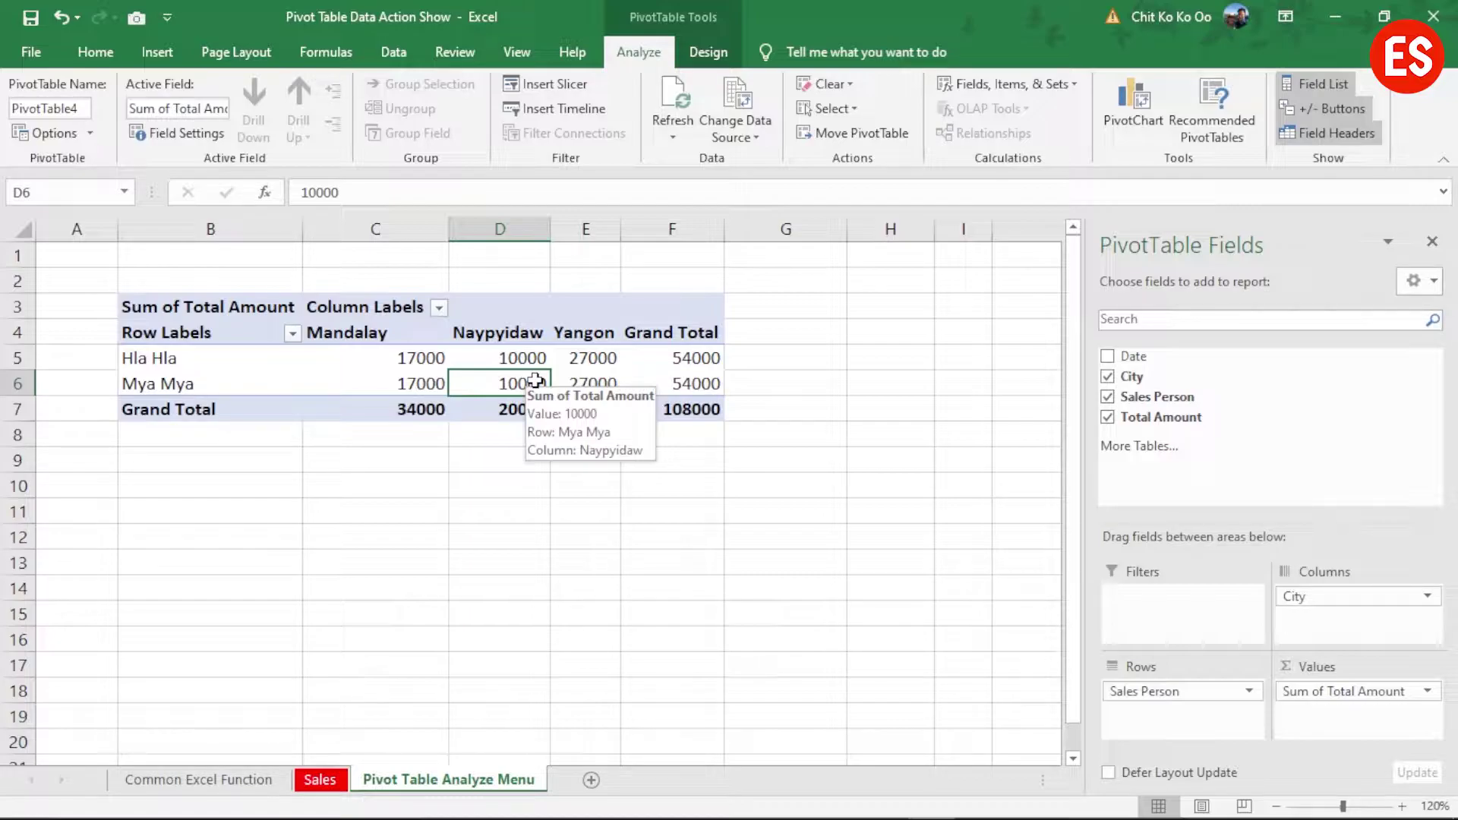
Step: Check the Mya Mya entries on the Sales sheet, then return to the PivotTable sheet
click(319, 779)
click(446, 507)
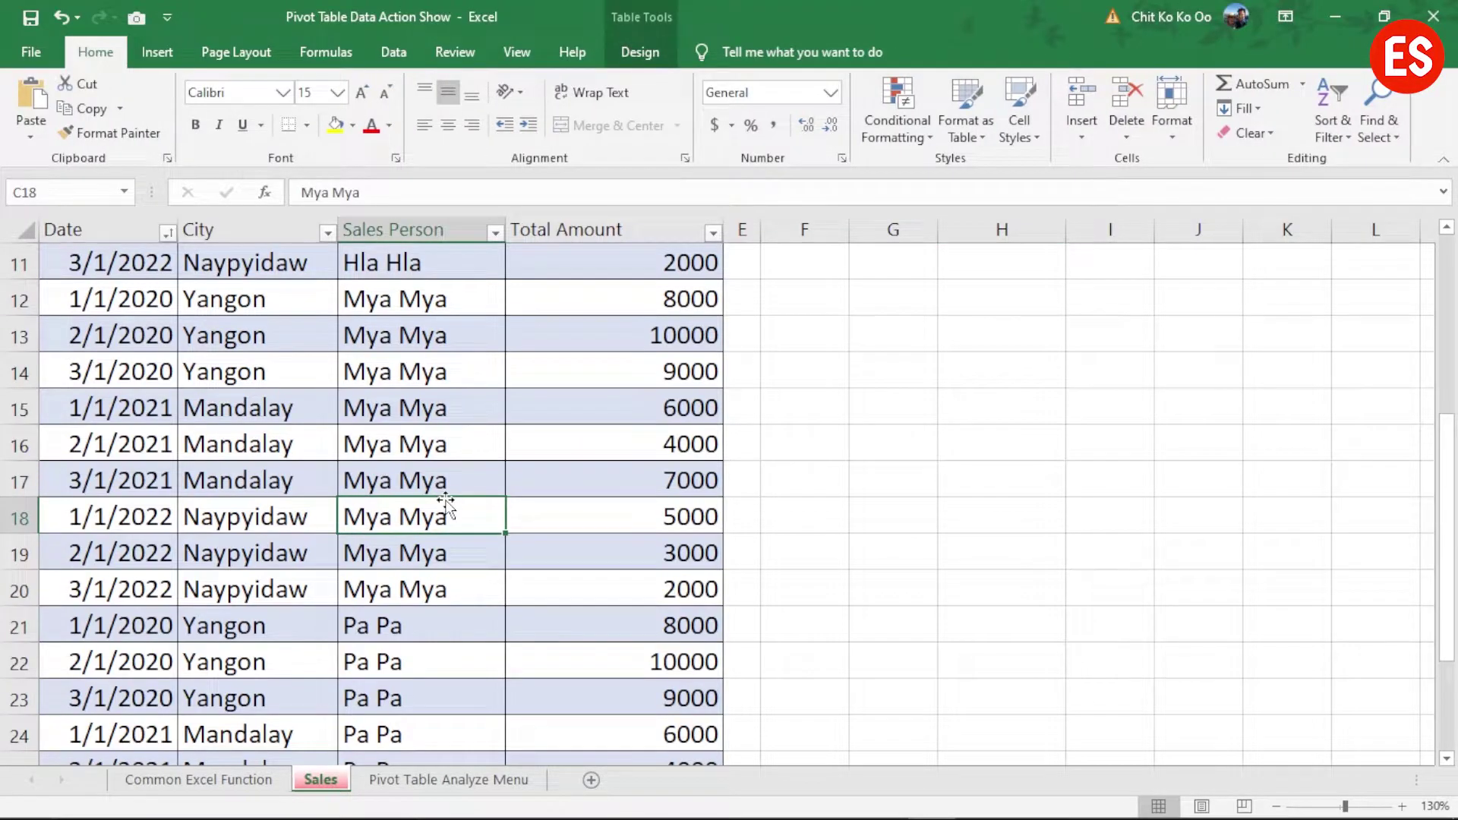
scroll(446, 507, up, 3)
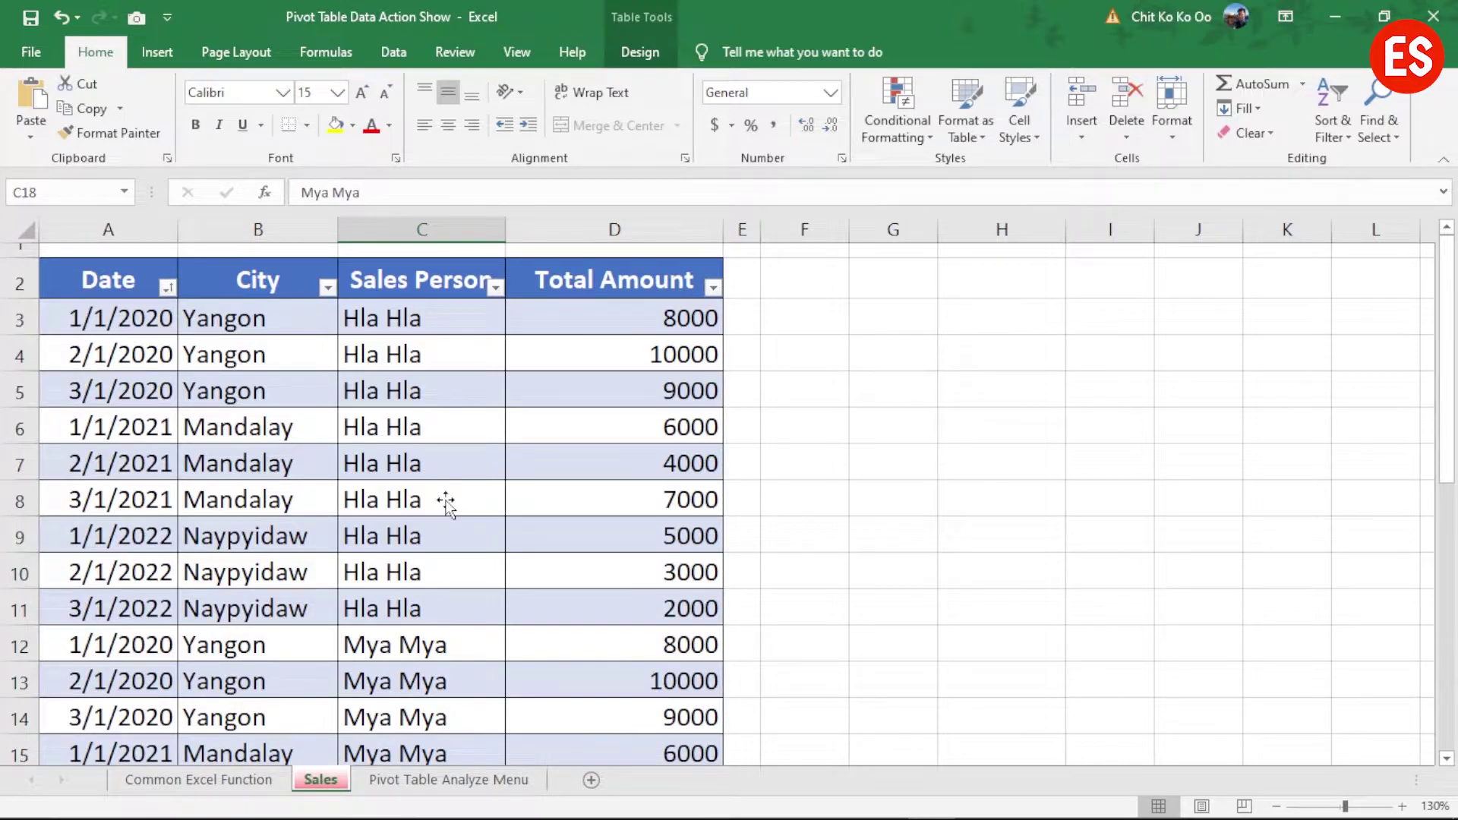
click(448, 779)
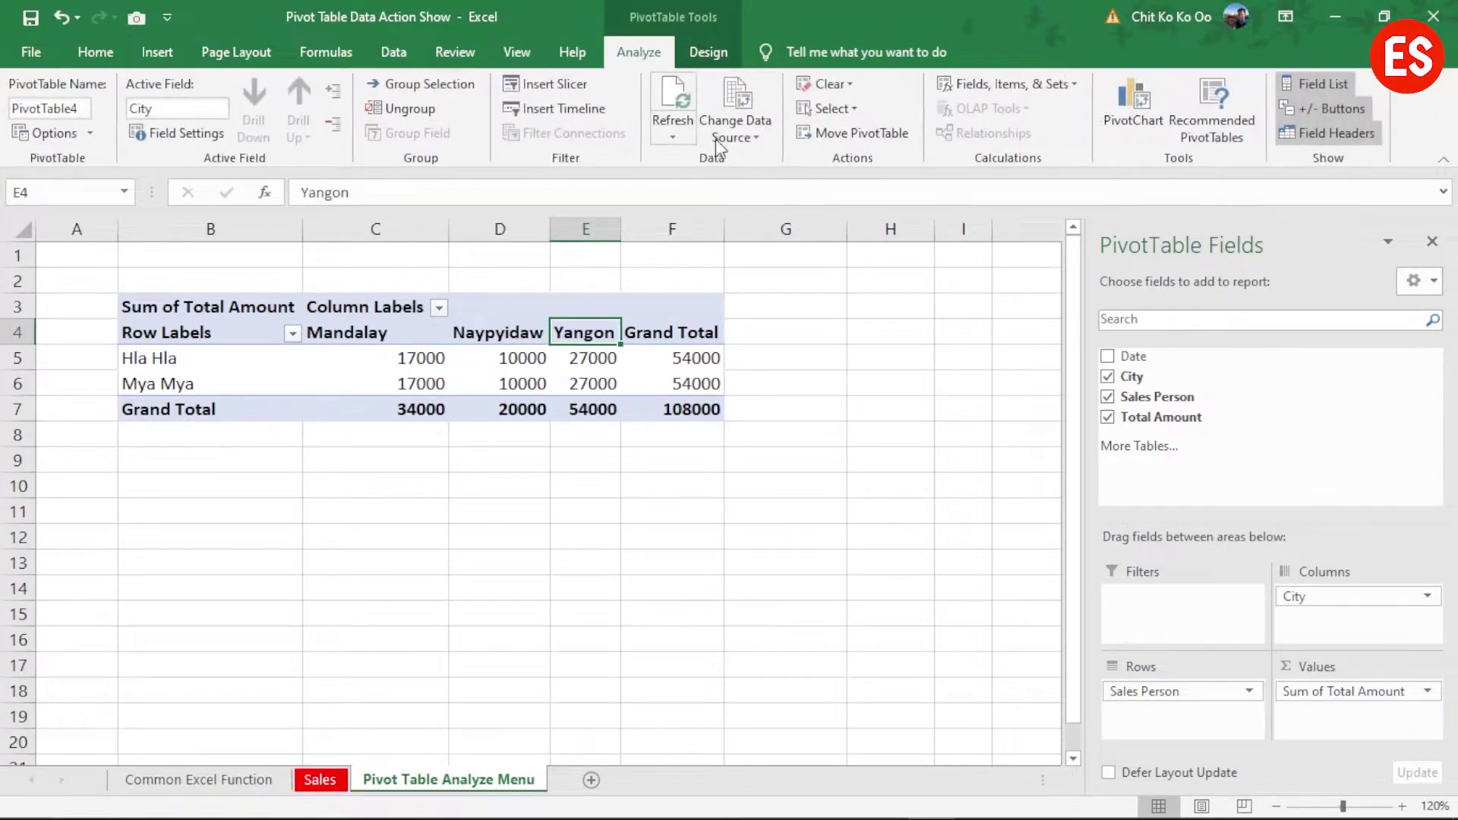
click(639, 51)
Step: Reset the PivotTable source to the full SalesData table, bringing back Pa Pa's 54000 row
click(752, 134)
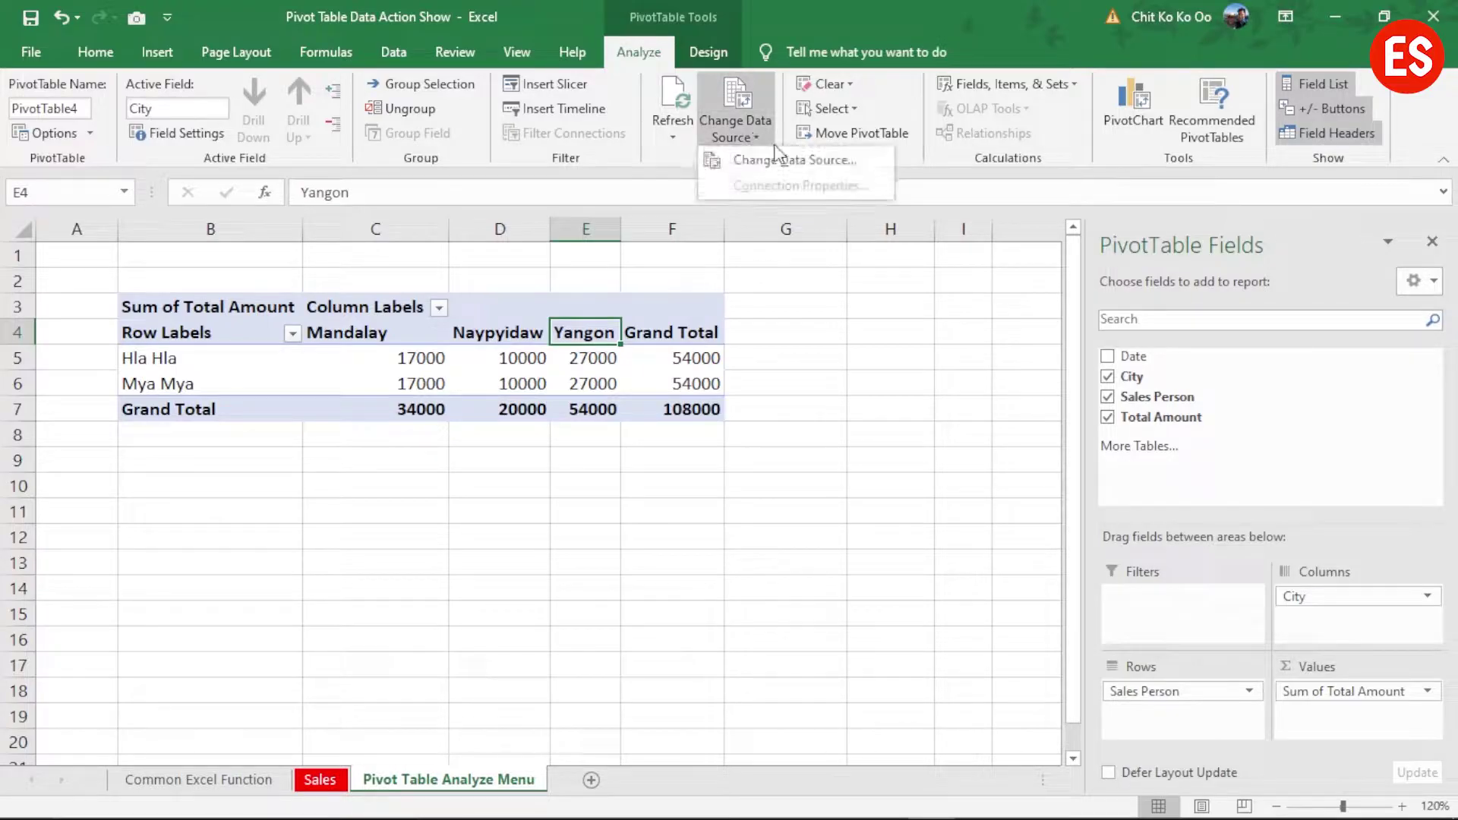
click(780, 158)
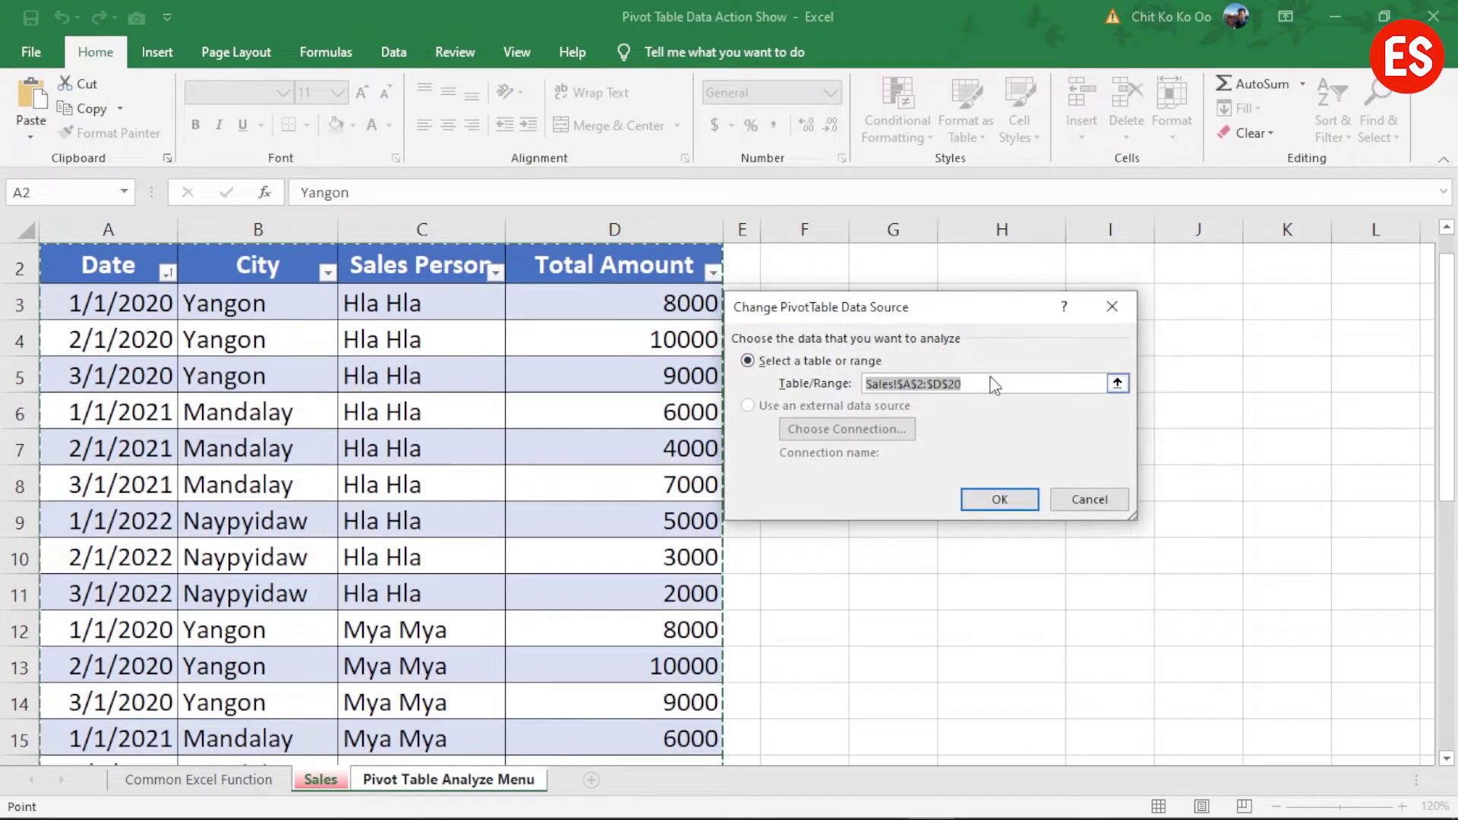
mouse_move(84, 277)
mouse_down()
mouse_move(560, 751)
mouse_move(574, 816)
mouse_up()
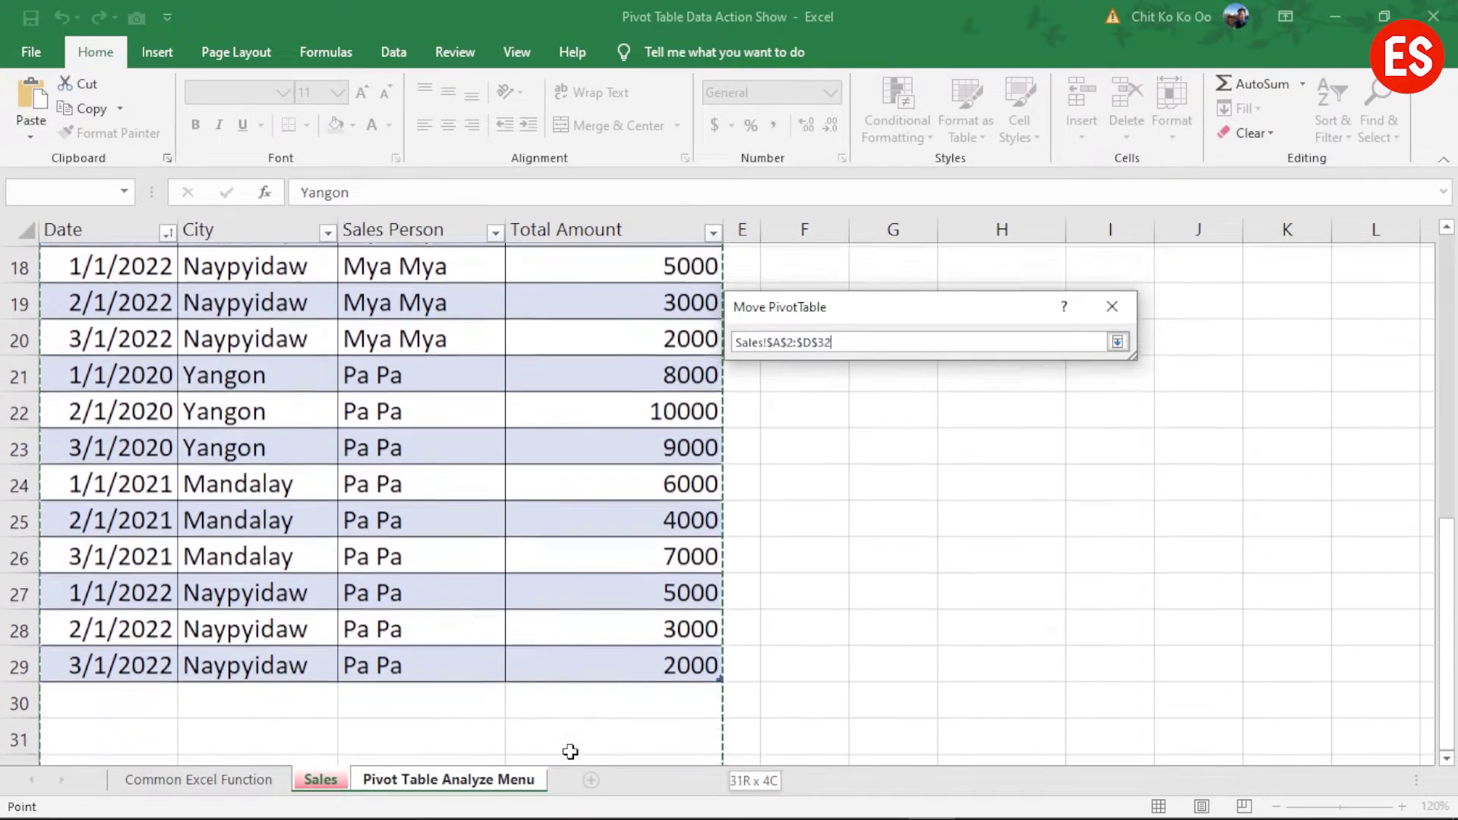
drag(573, 815, 564, 680)
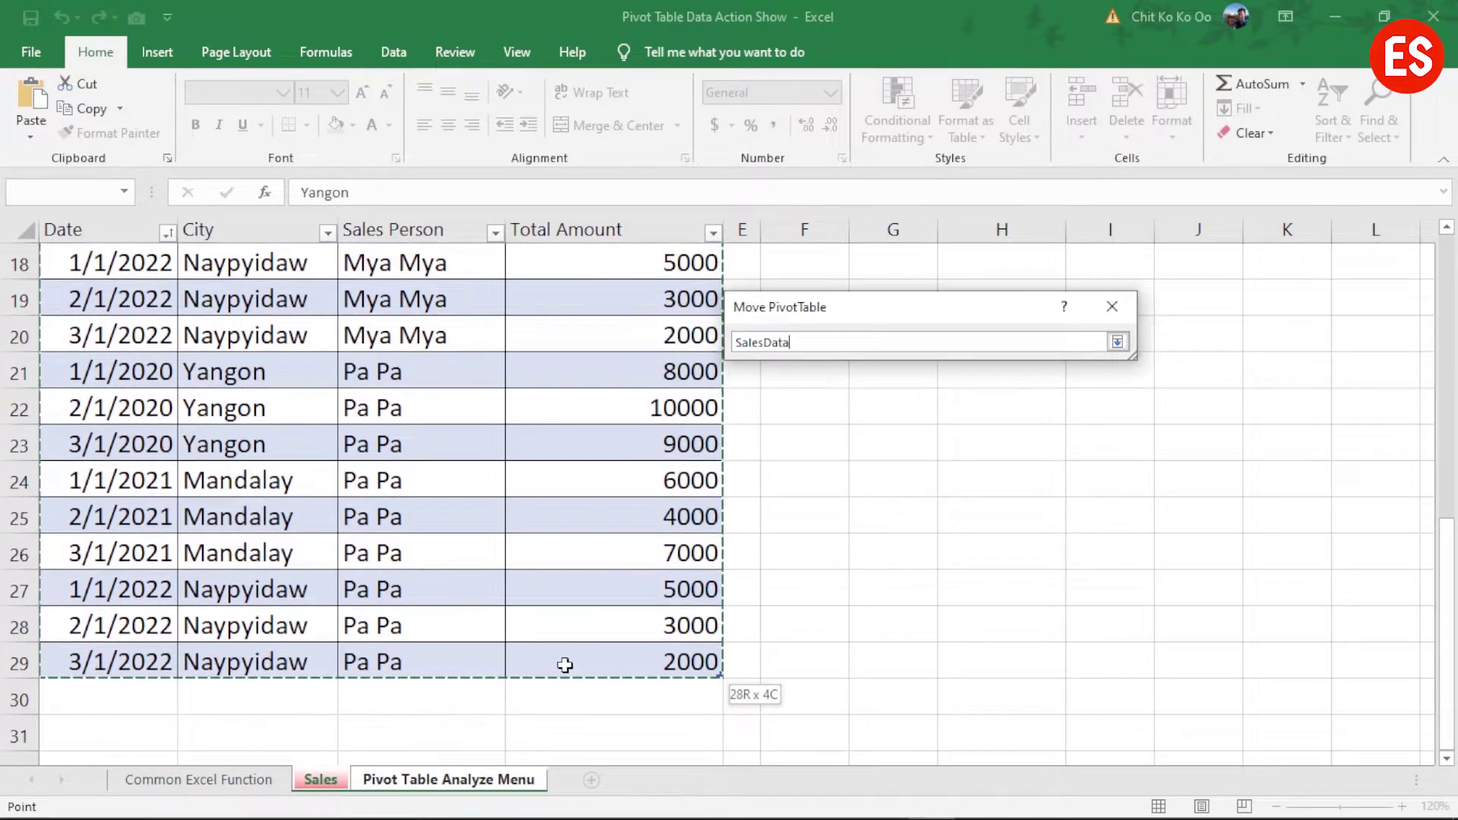
click(995, 498)
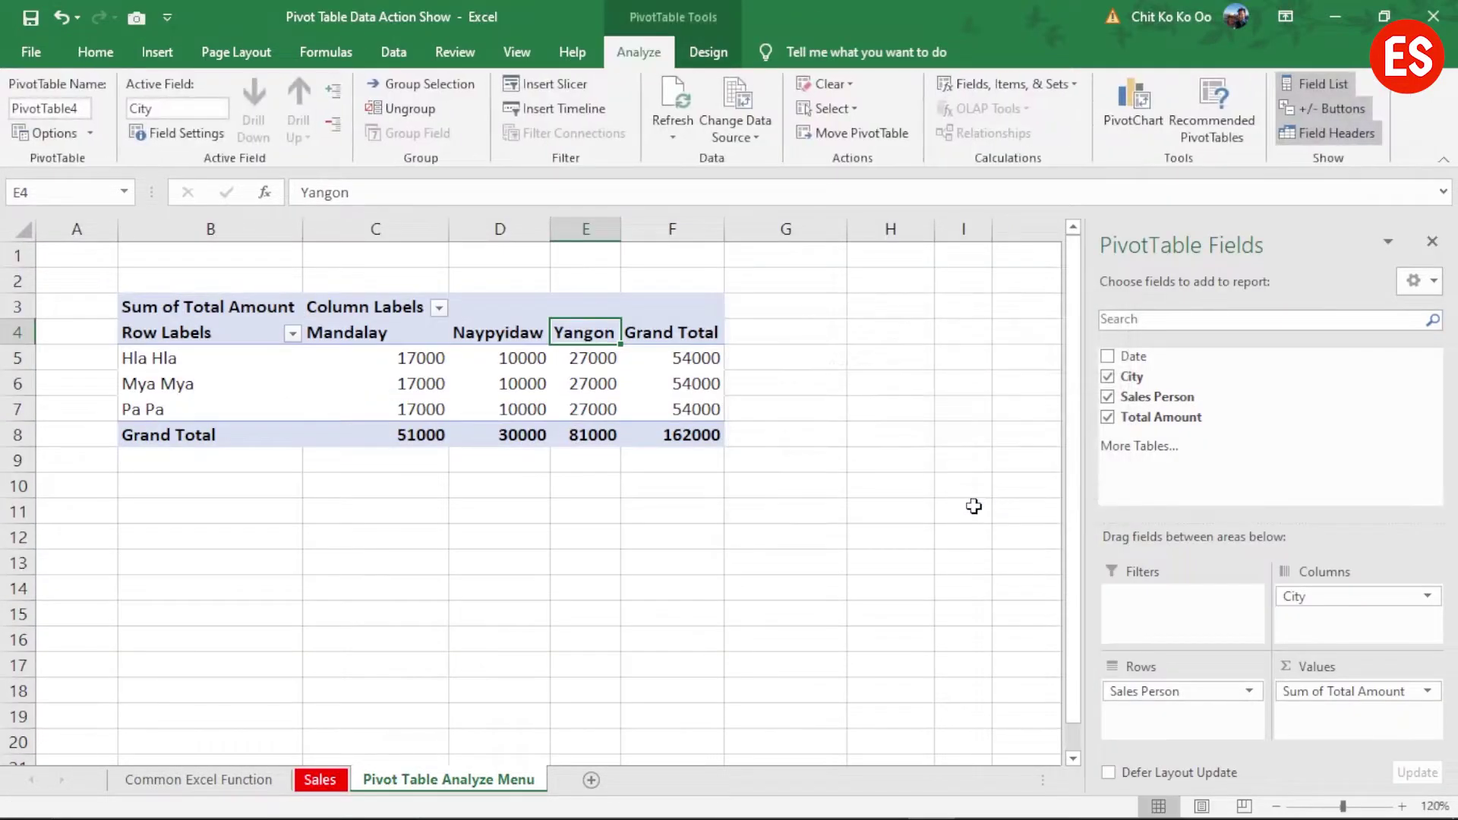
click(157, 412)
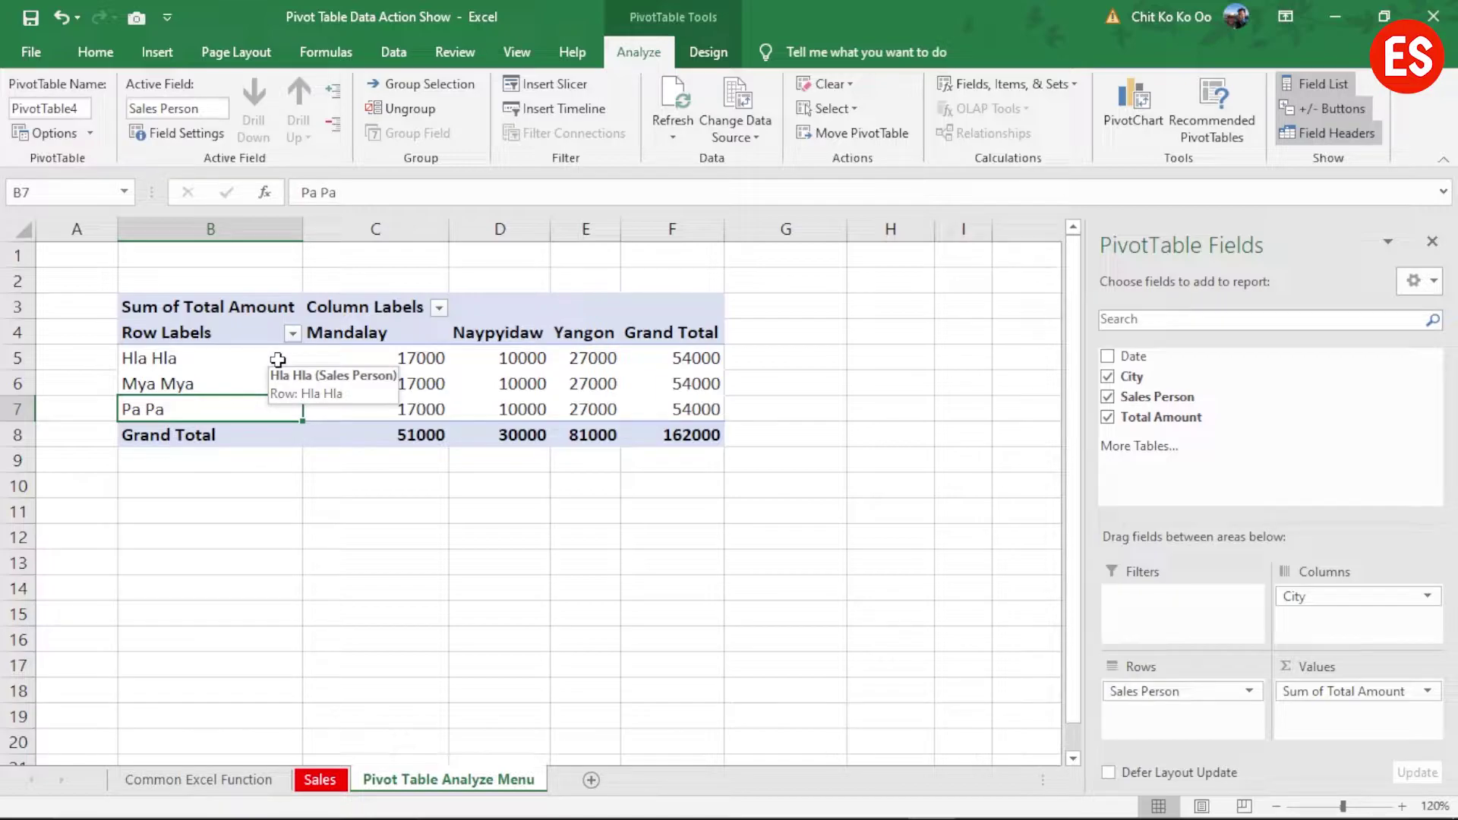
click(515, 364)
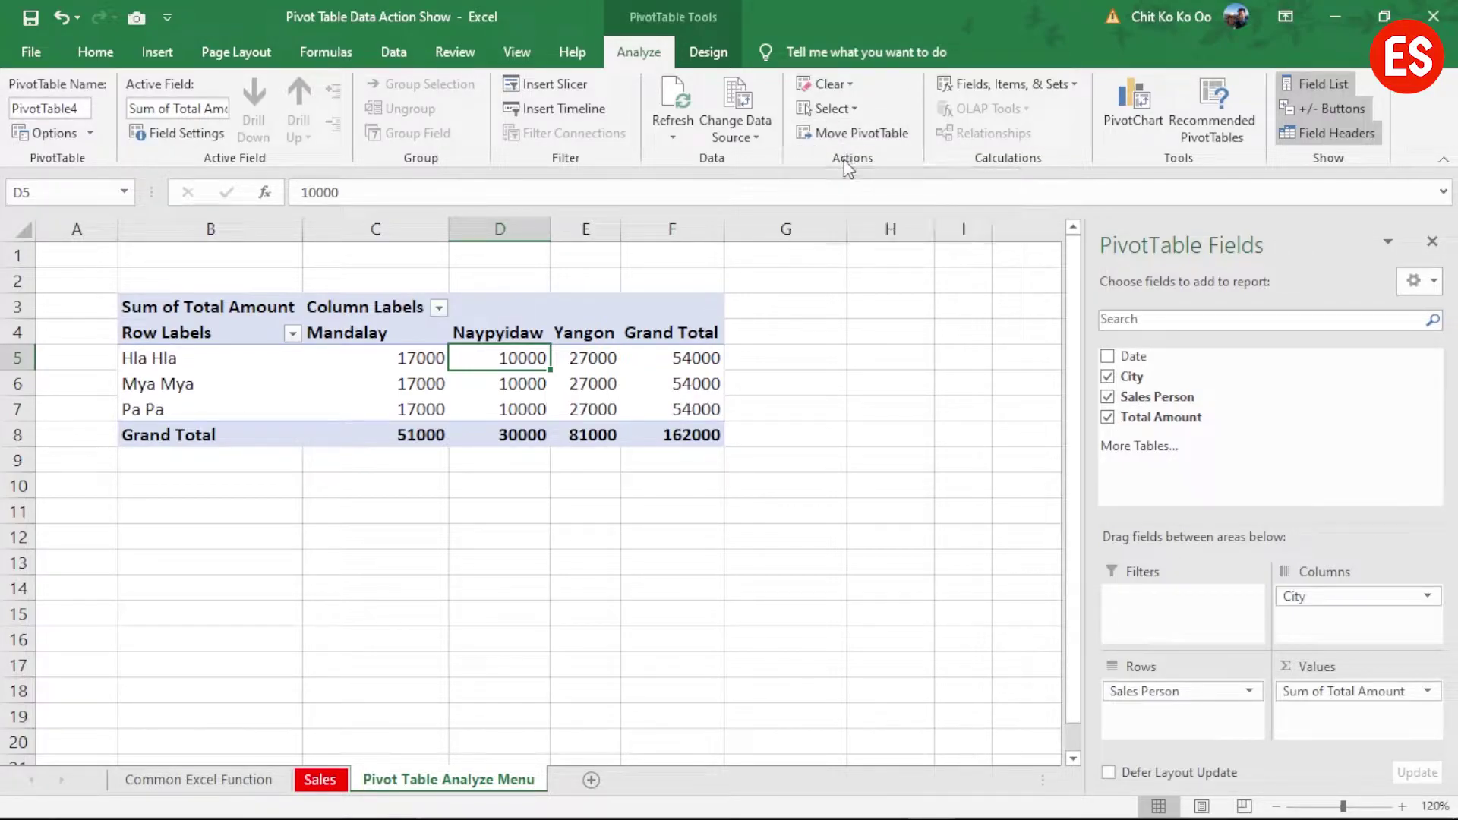
Step: Move the PivotTable from B3 to B12, retrying after an invalid-destination warning
click(863, 134)
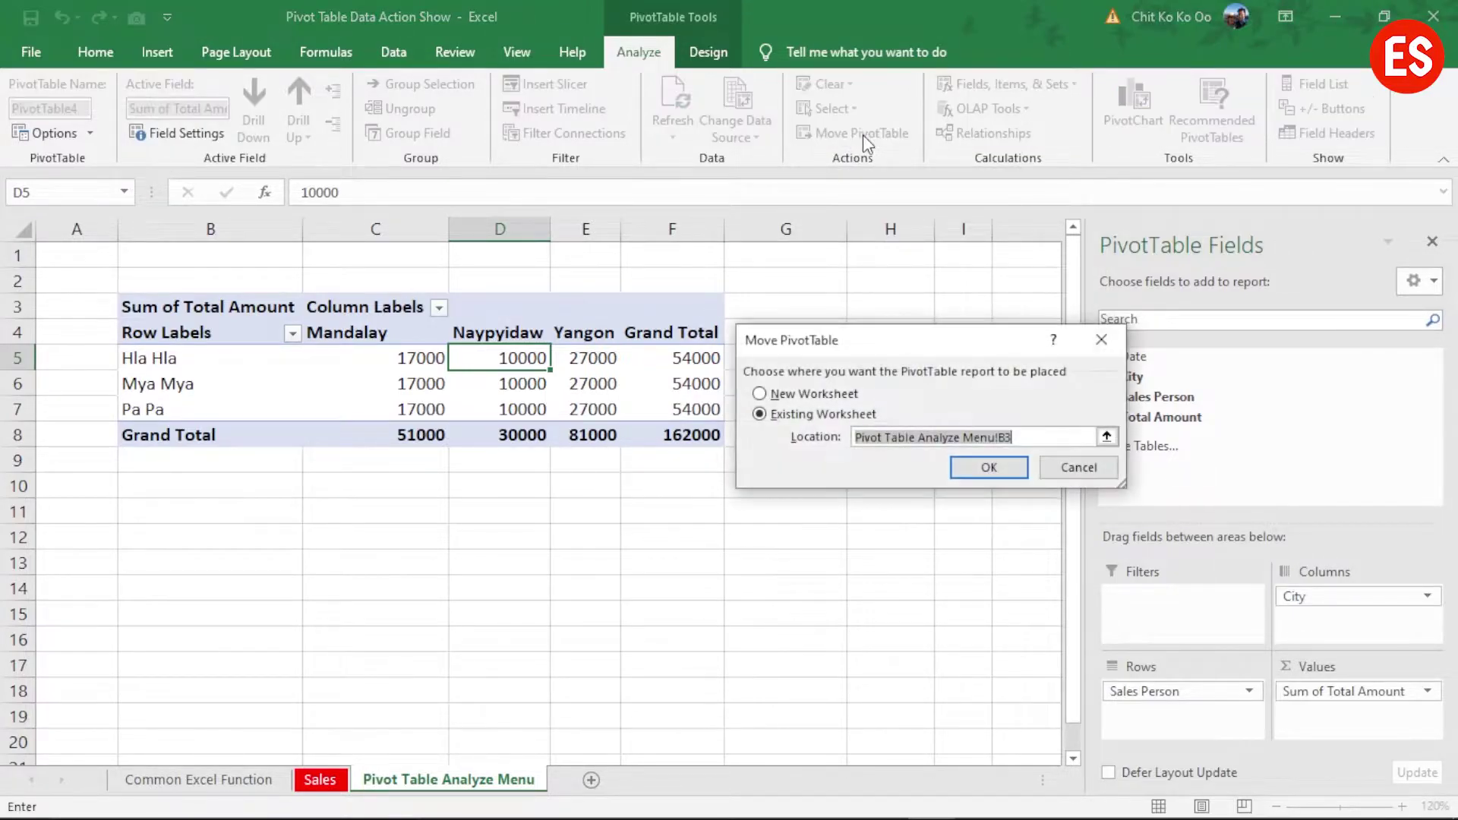
drag(921, 253, 872, 158)
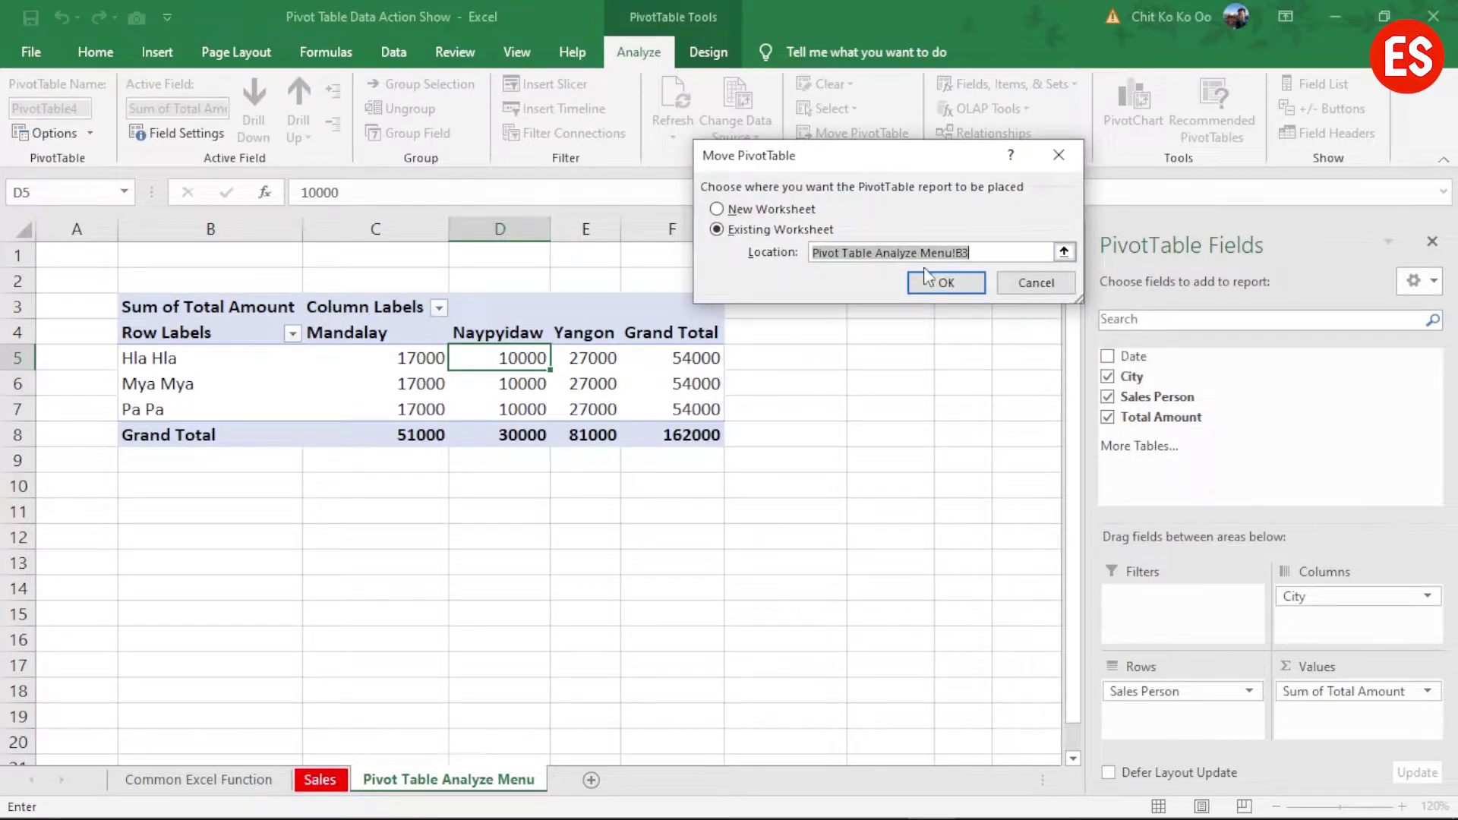
click(989, 253)
drag(989, 252, 814, 253)
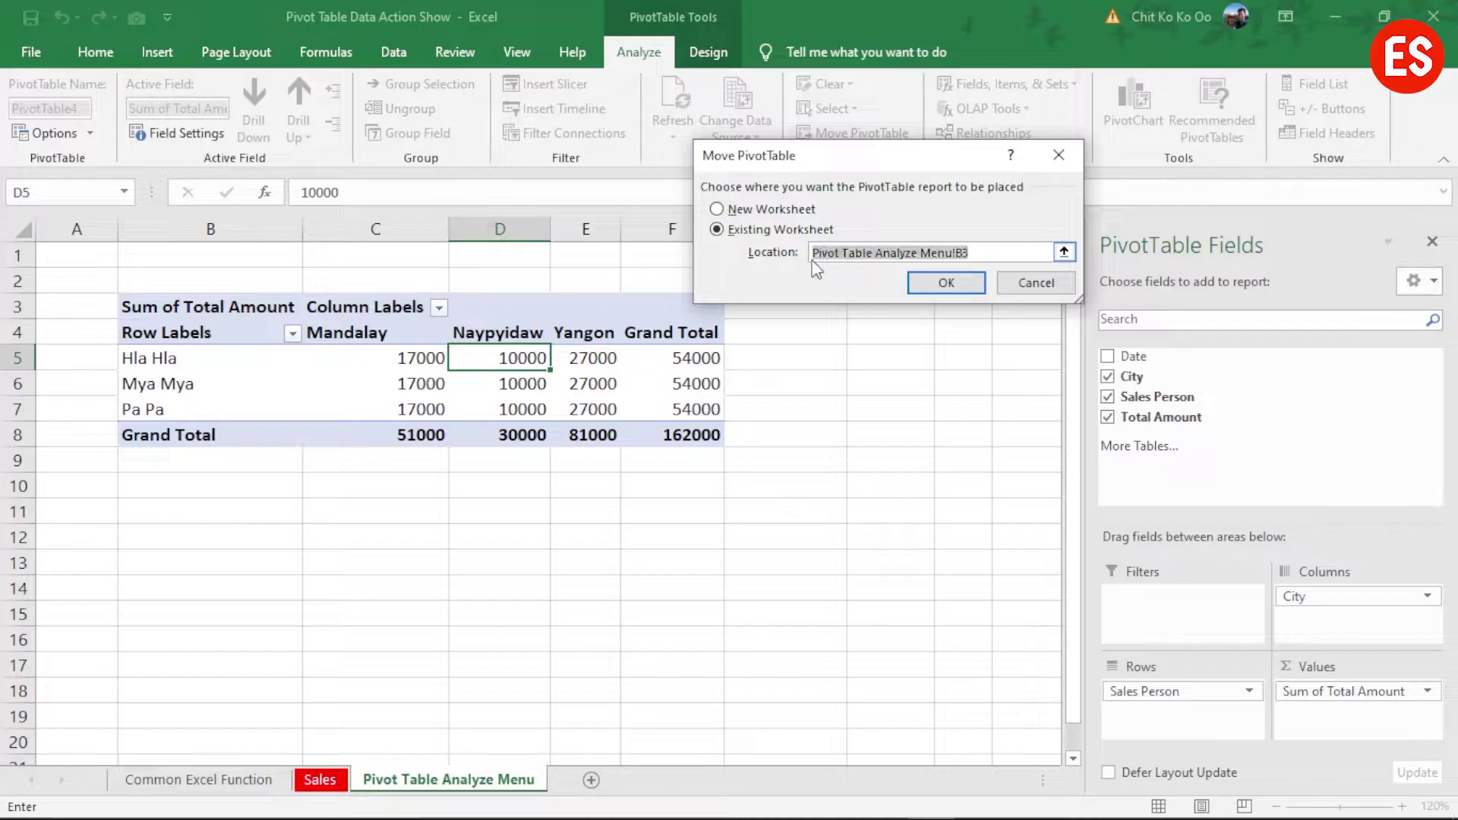
click(212, 536)
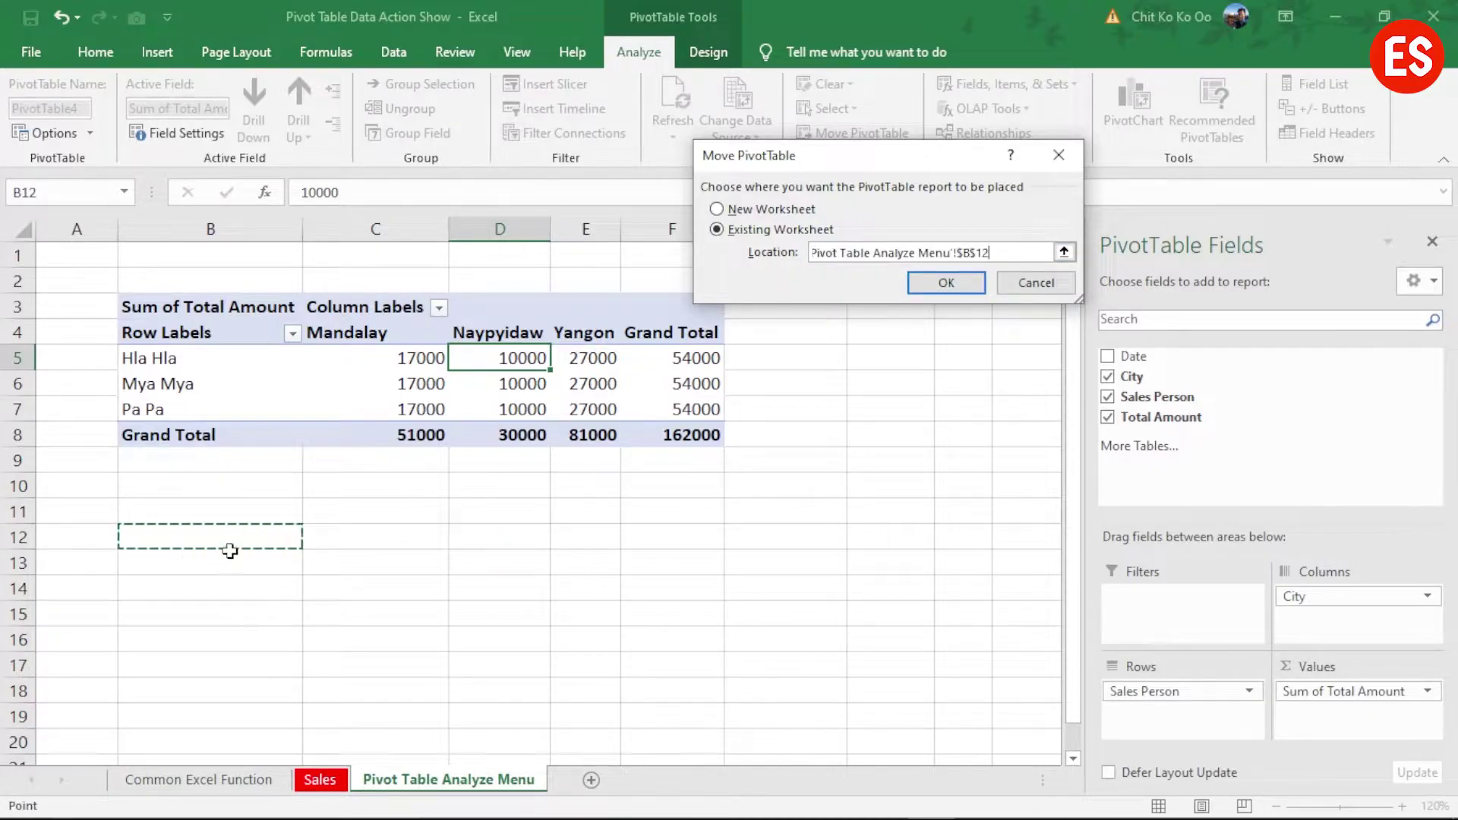
click(931, 285)
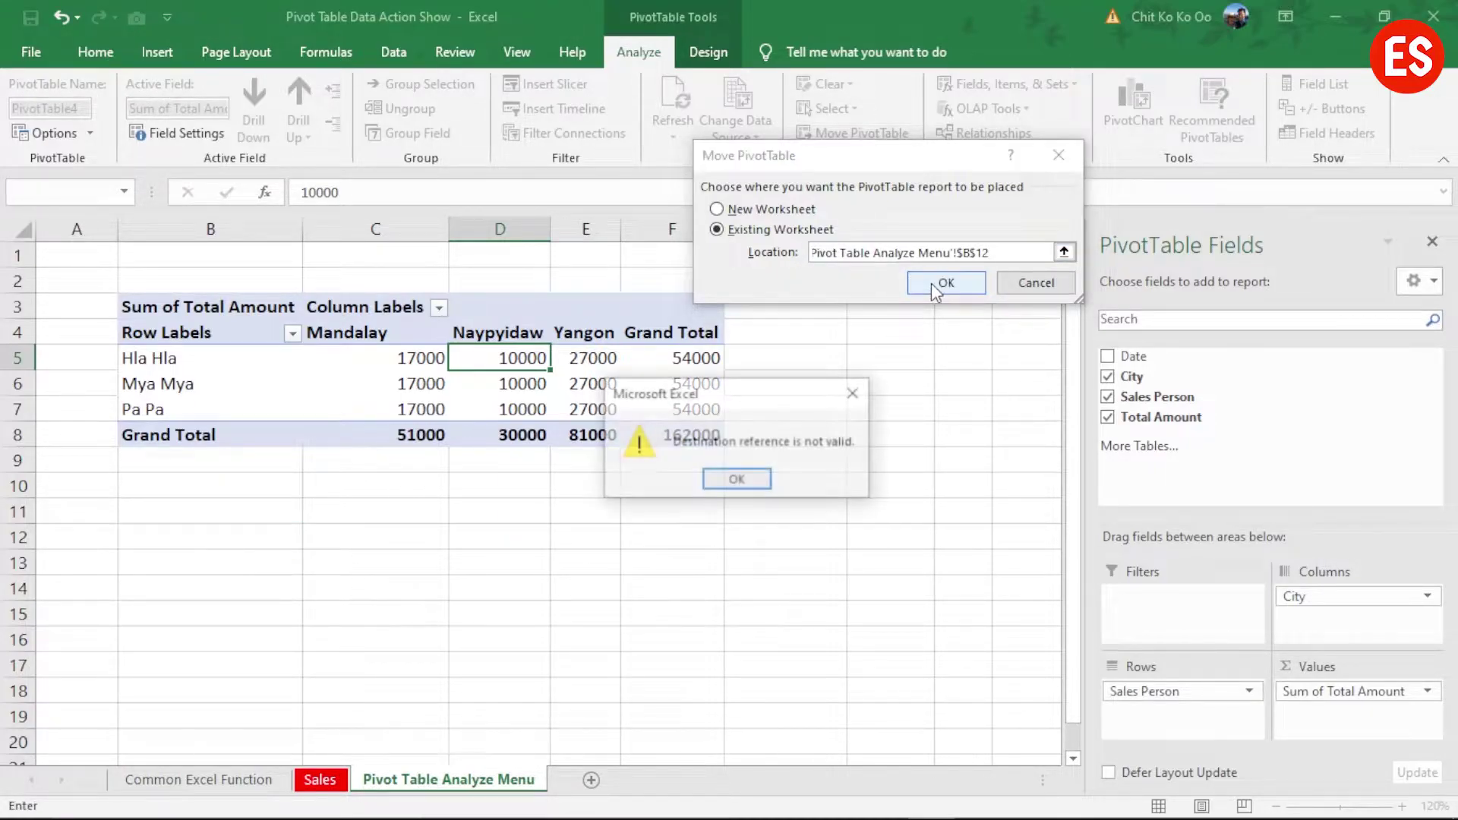
click(758, 485)
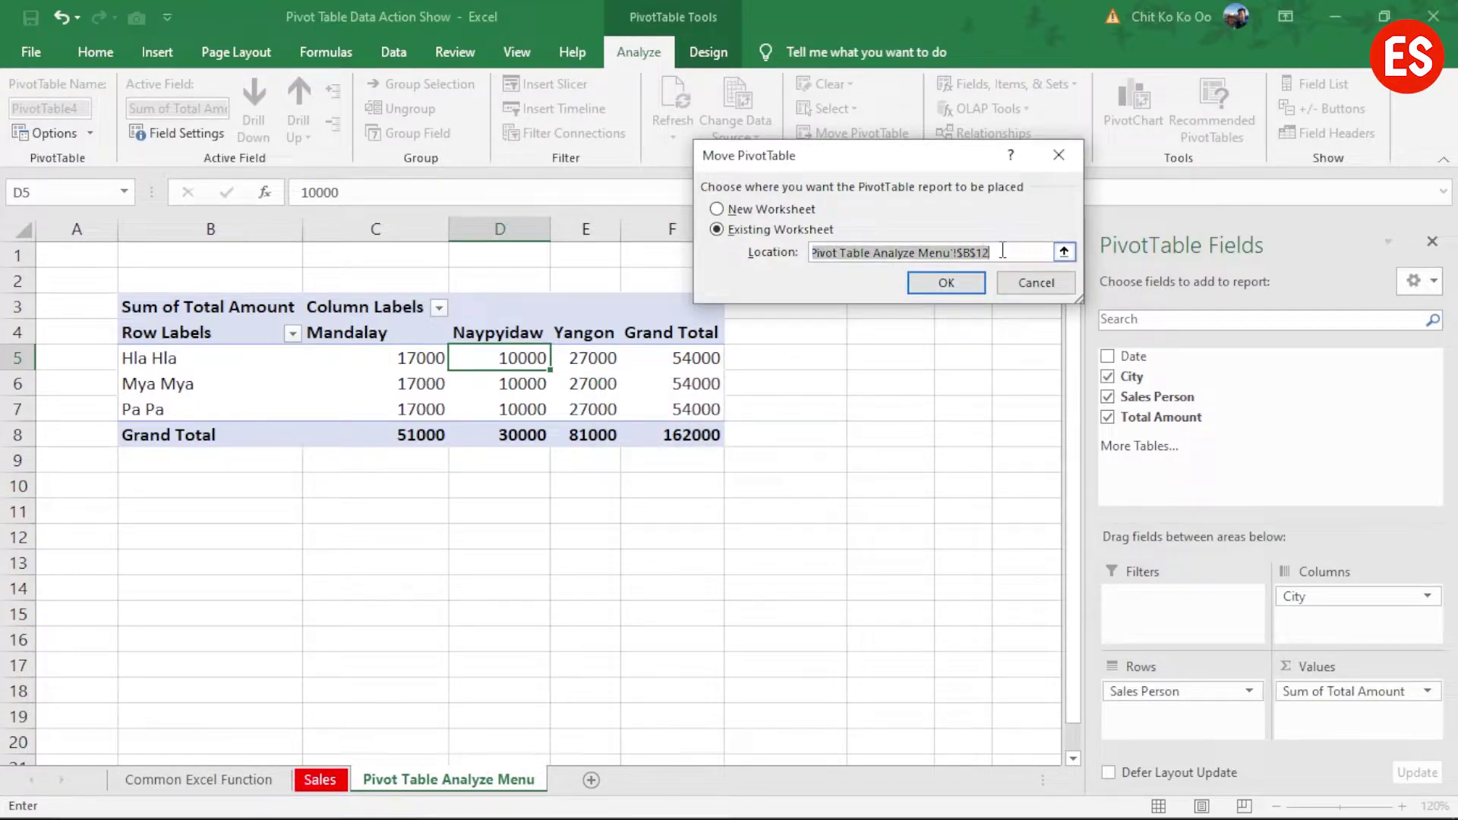
click(176, 536)
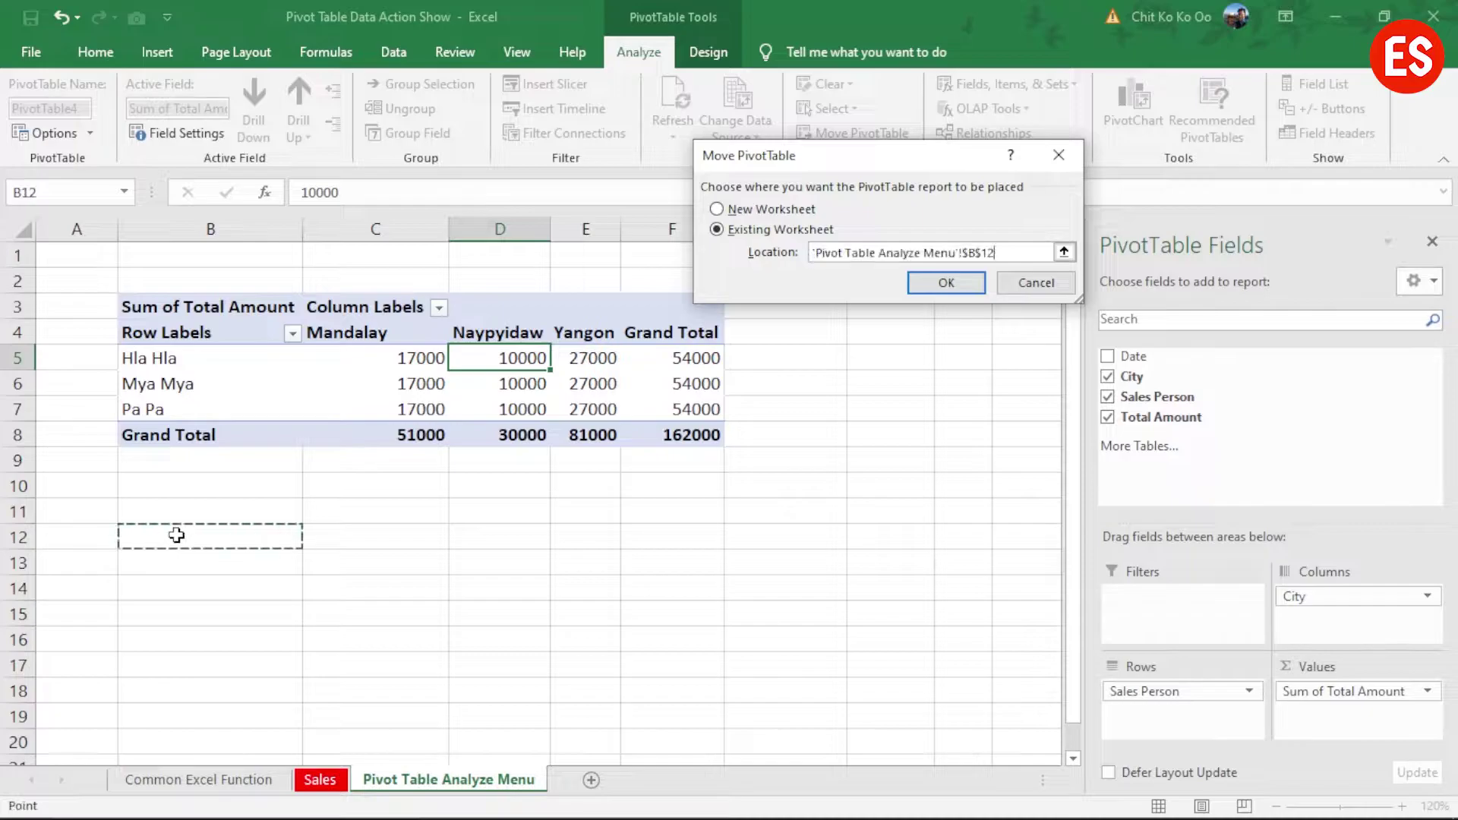
click(955, 285)
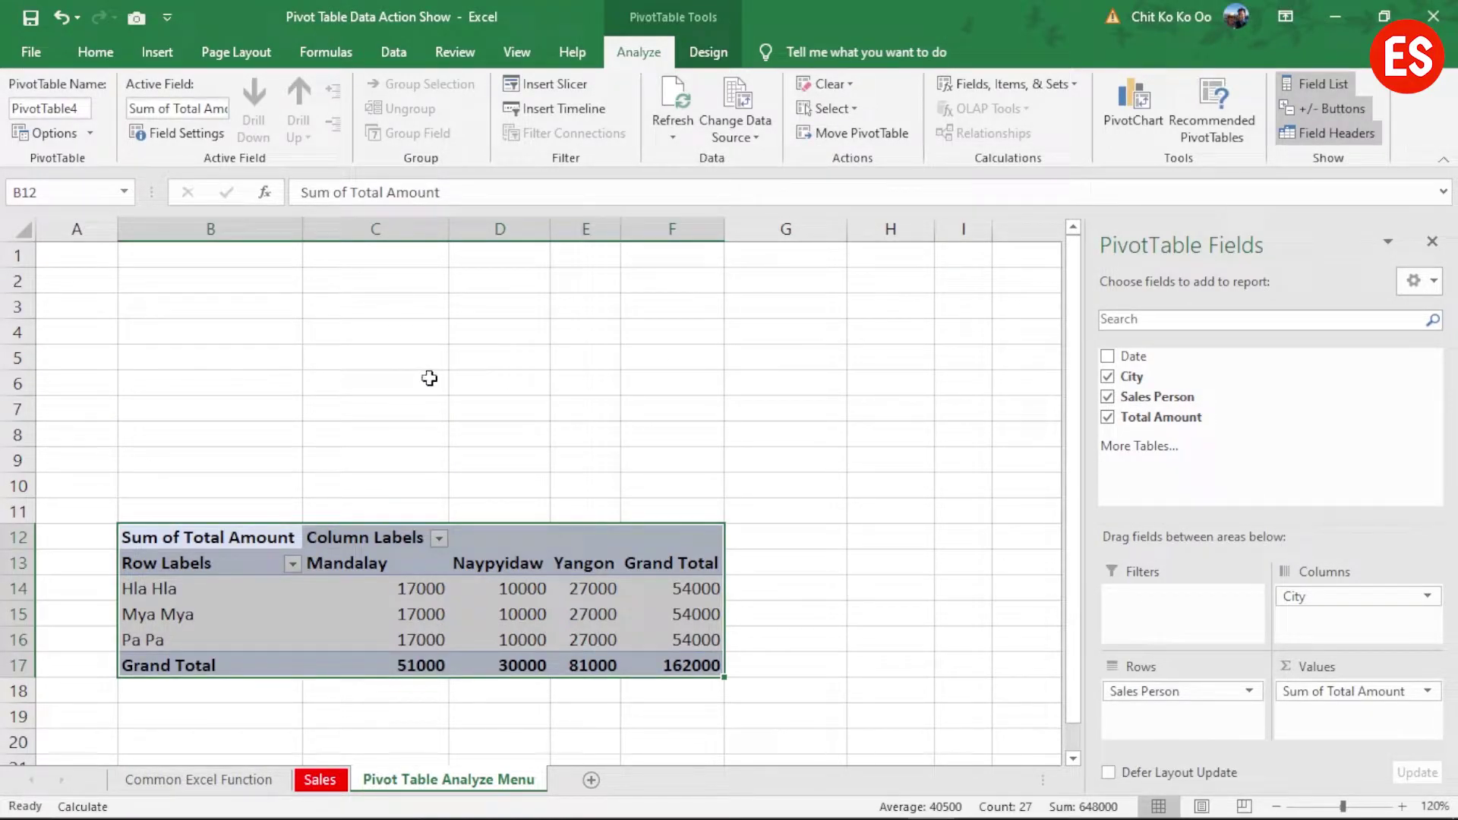
Step: Move the PivotTable from B12 back up to cell B4
click(182, 312)
click(279, 612)
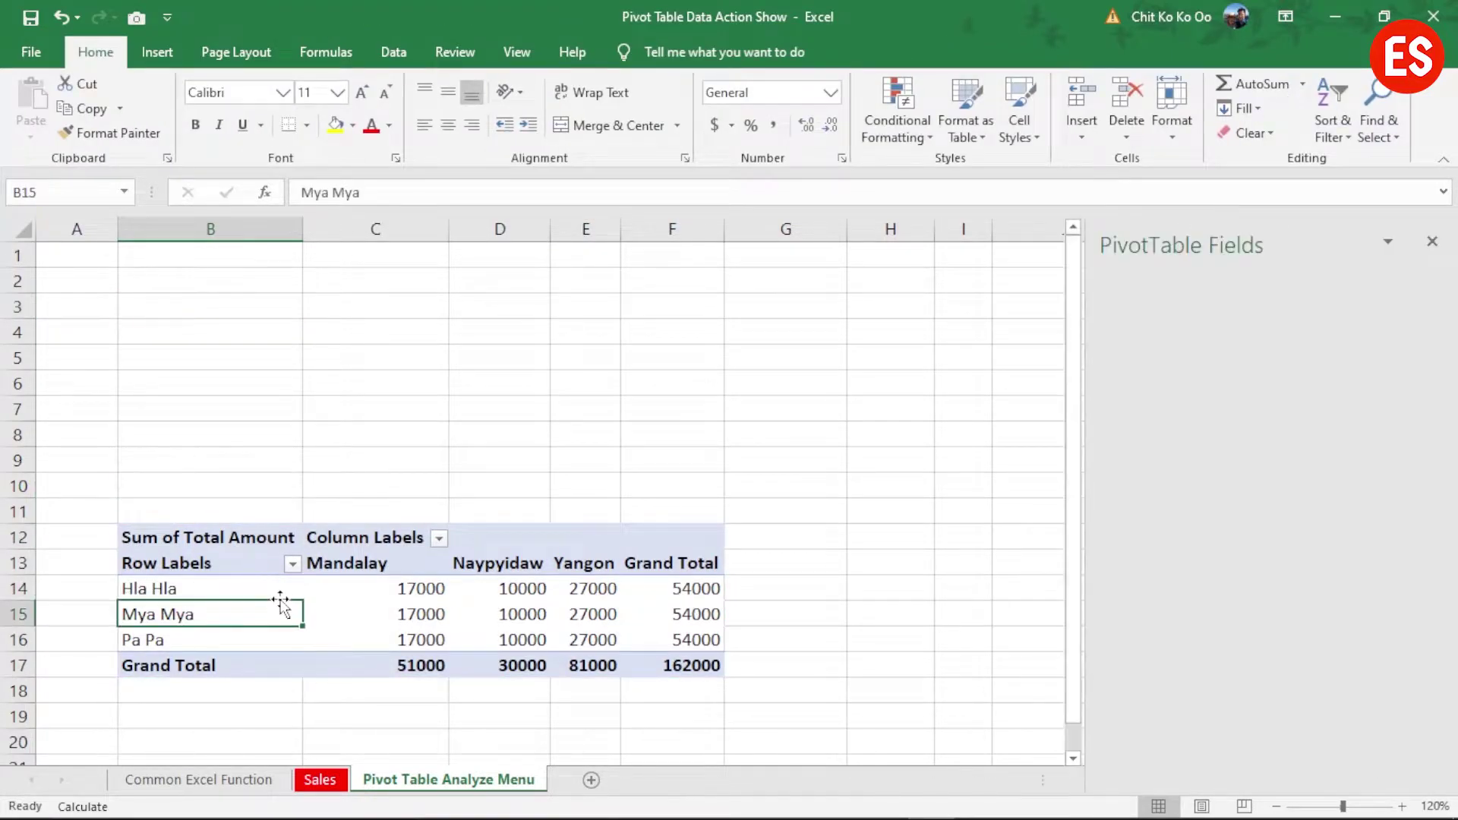
click(867, 135)
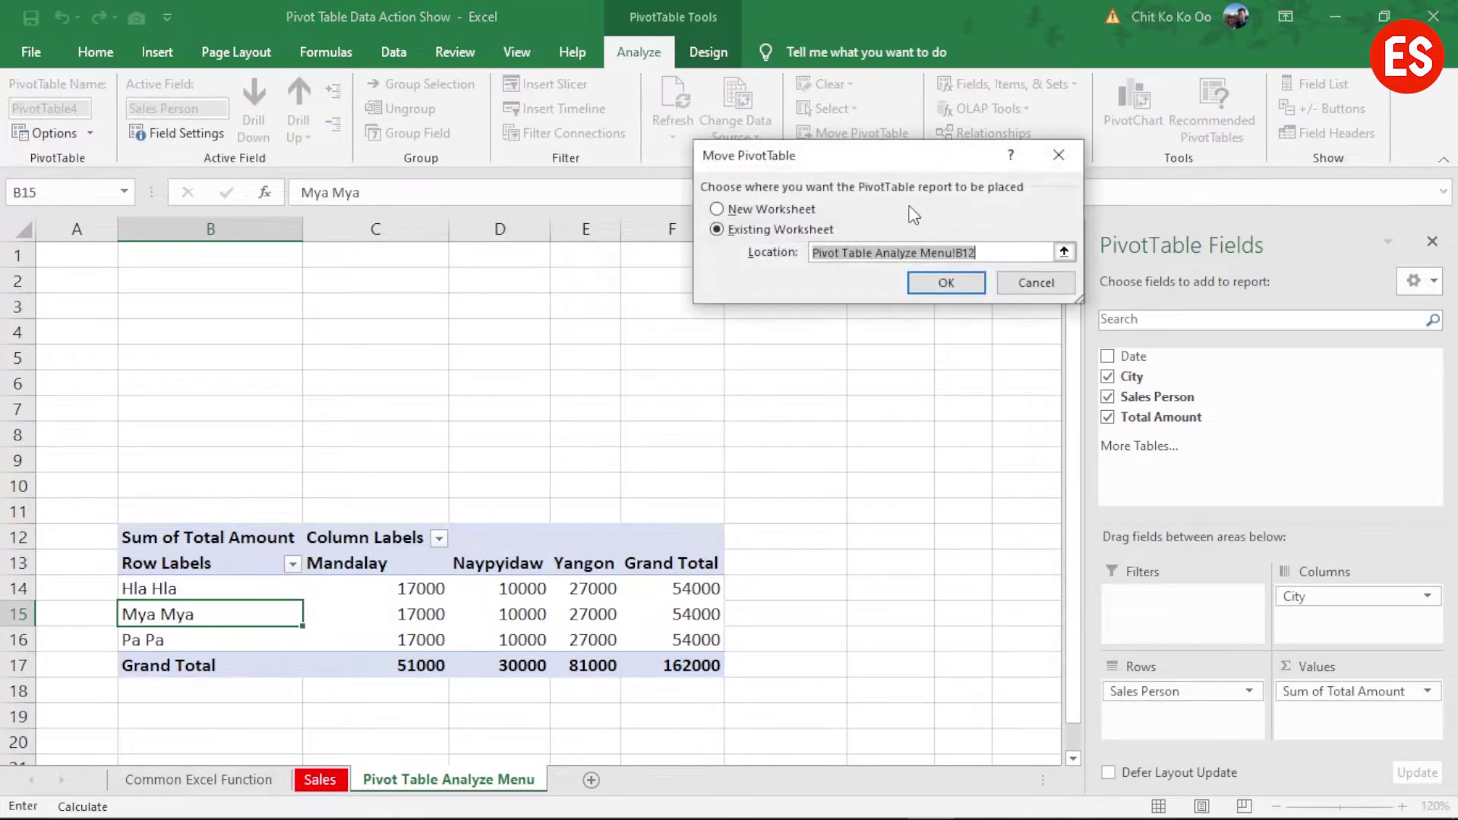
key(BackSpace)
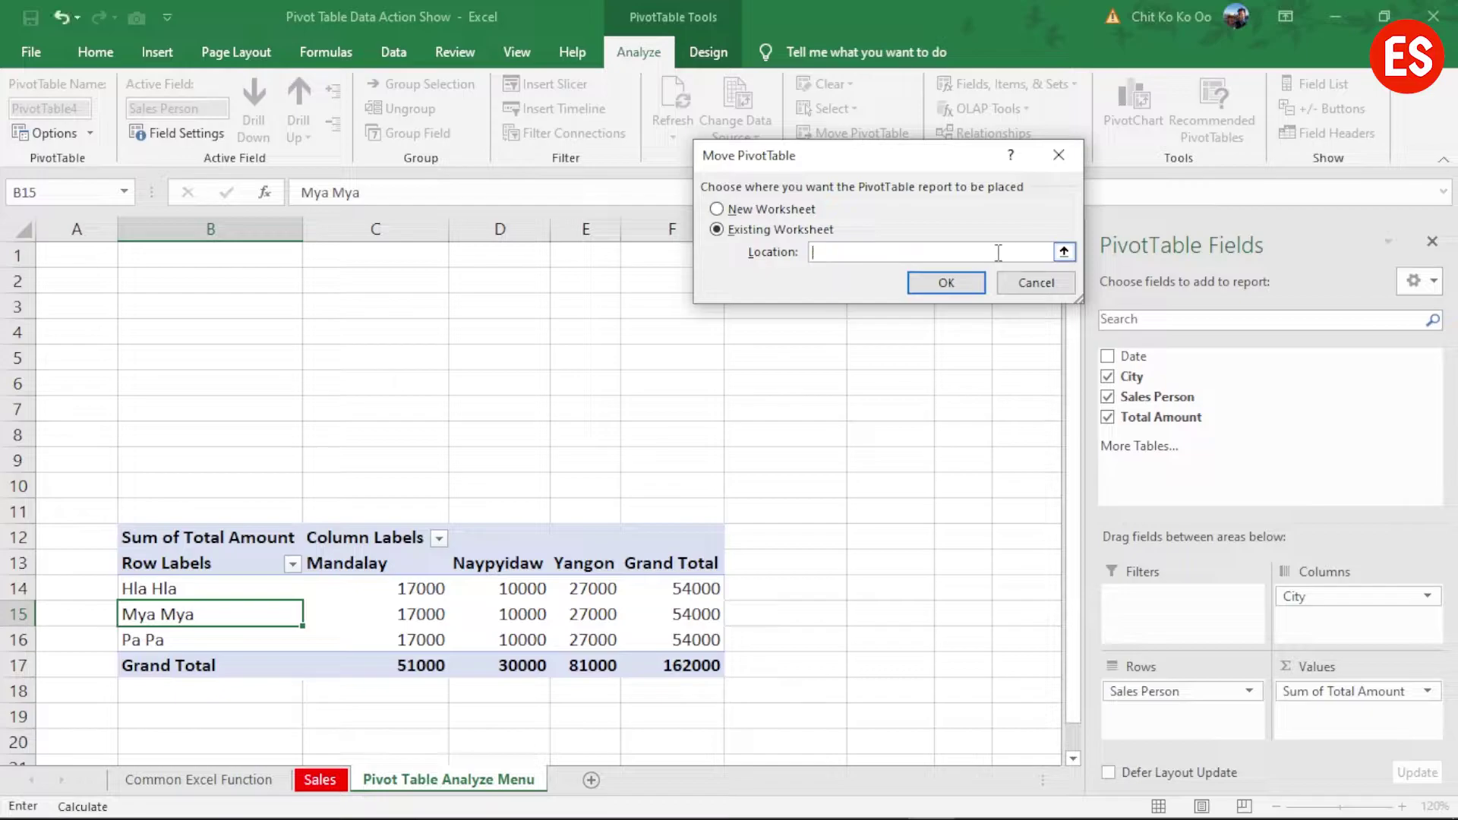
click(148, 338)
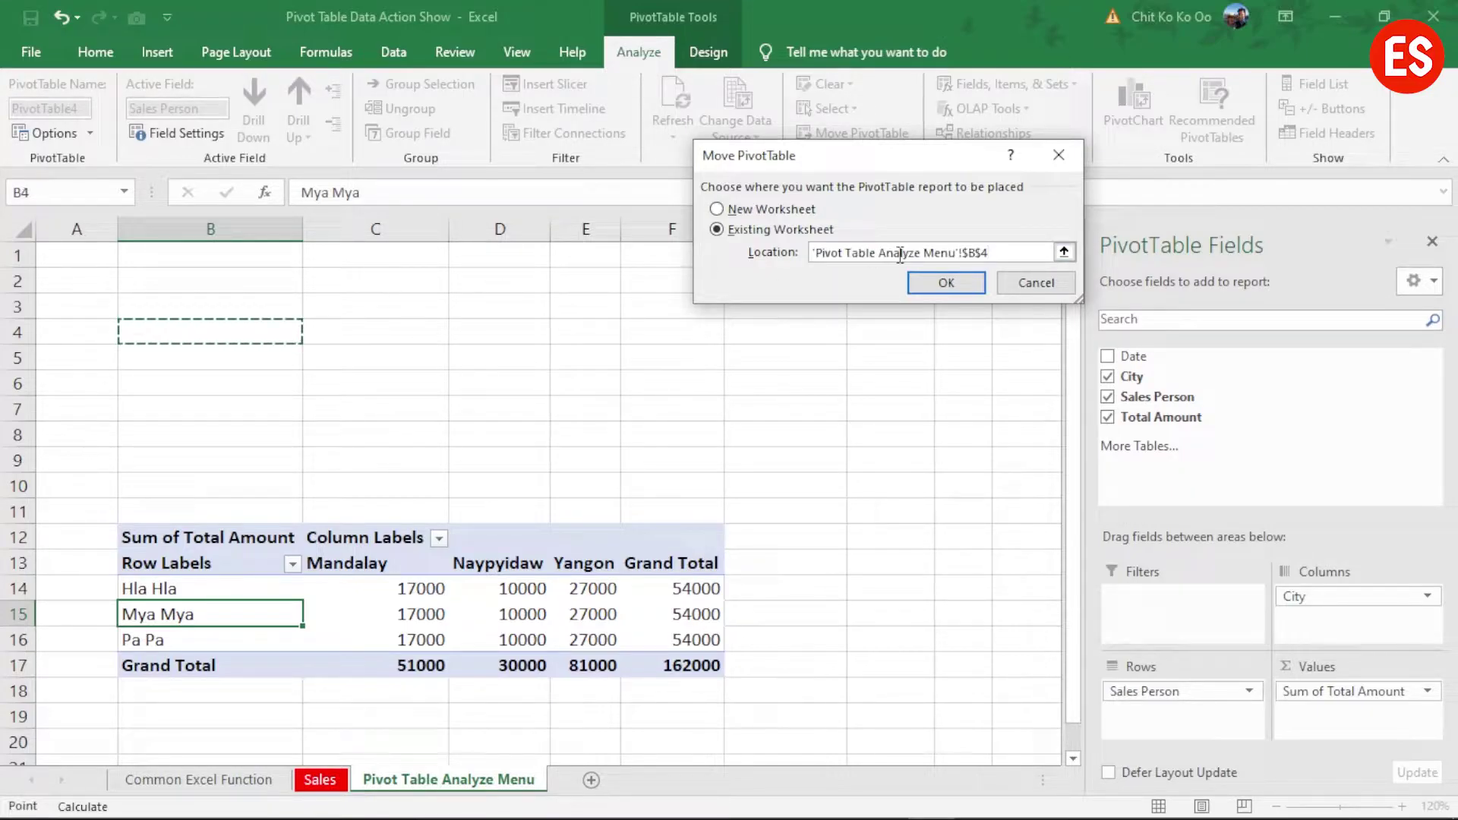
click(951, 285)
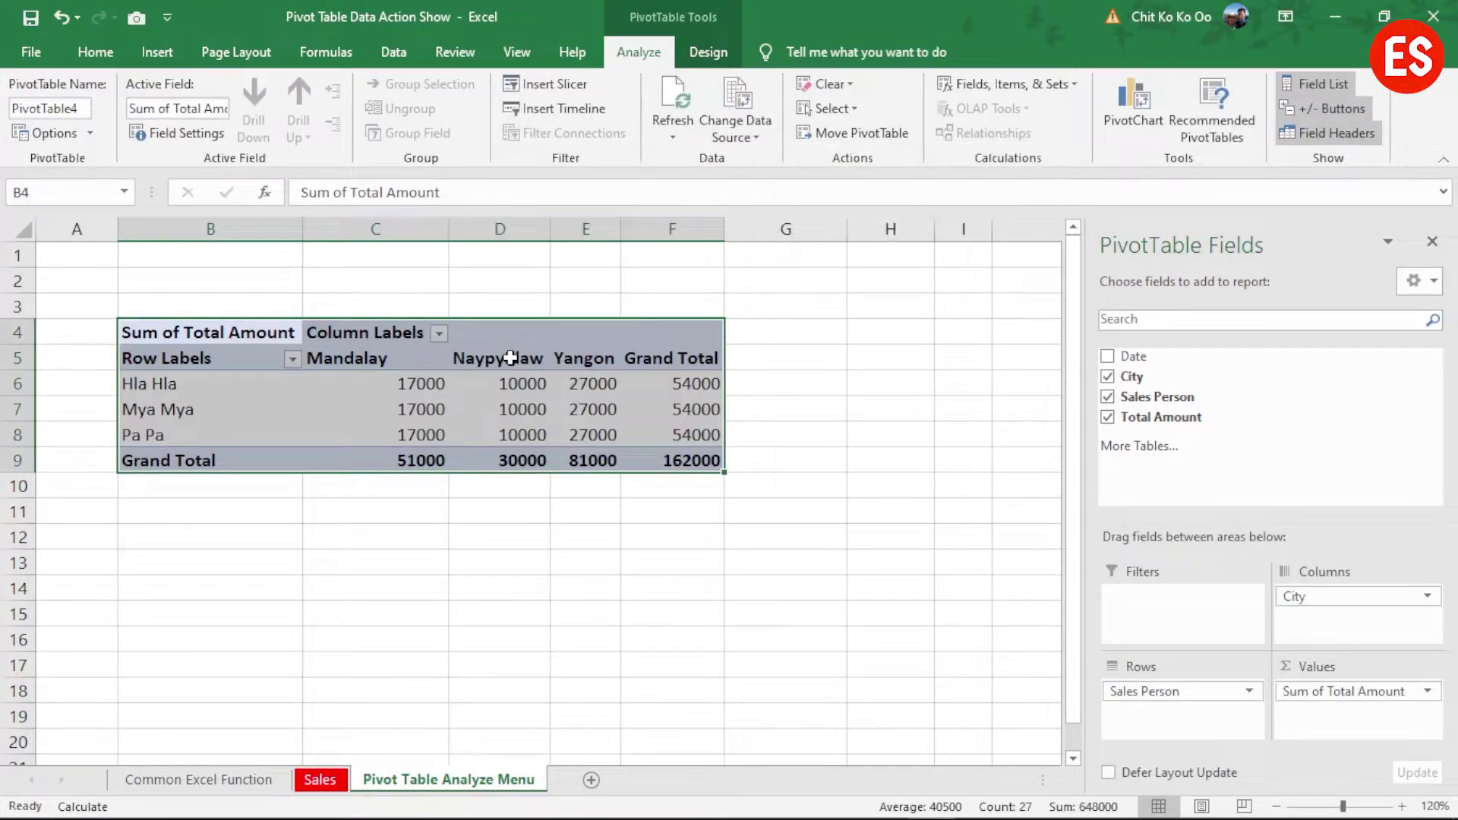
Step: Move PivotTable4 onto a new worksheet, Sheet1 at A3, and reopen Move PivotTable
click(852, 136)
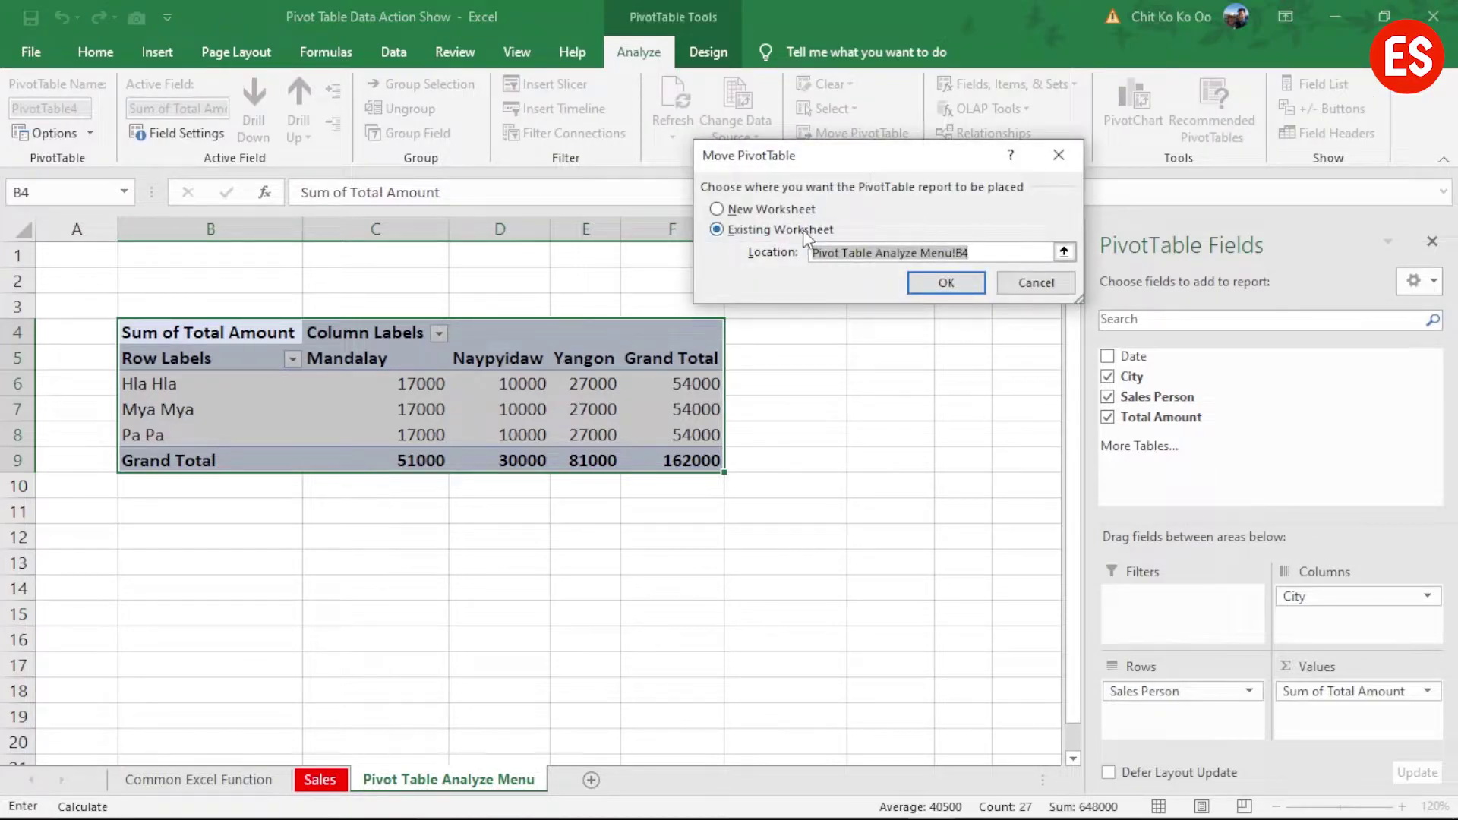
click(790, 209)
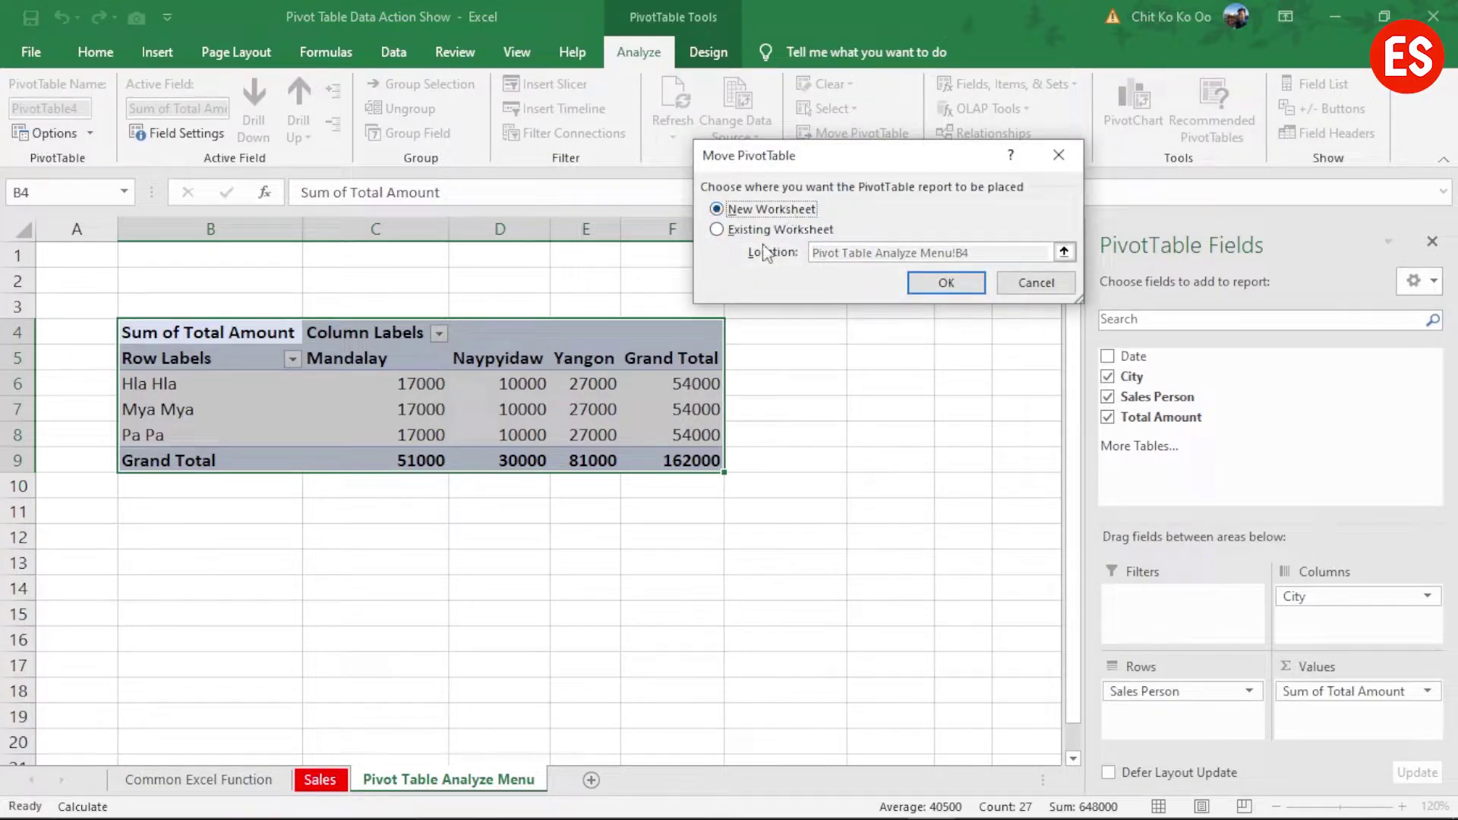
click(933, 285)
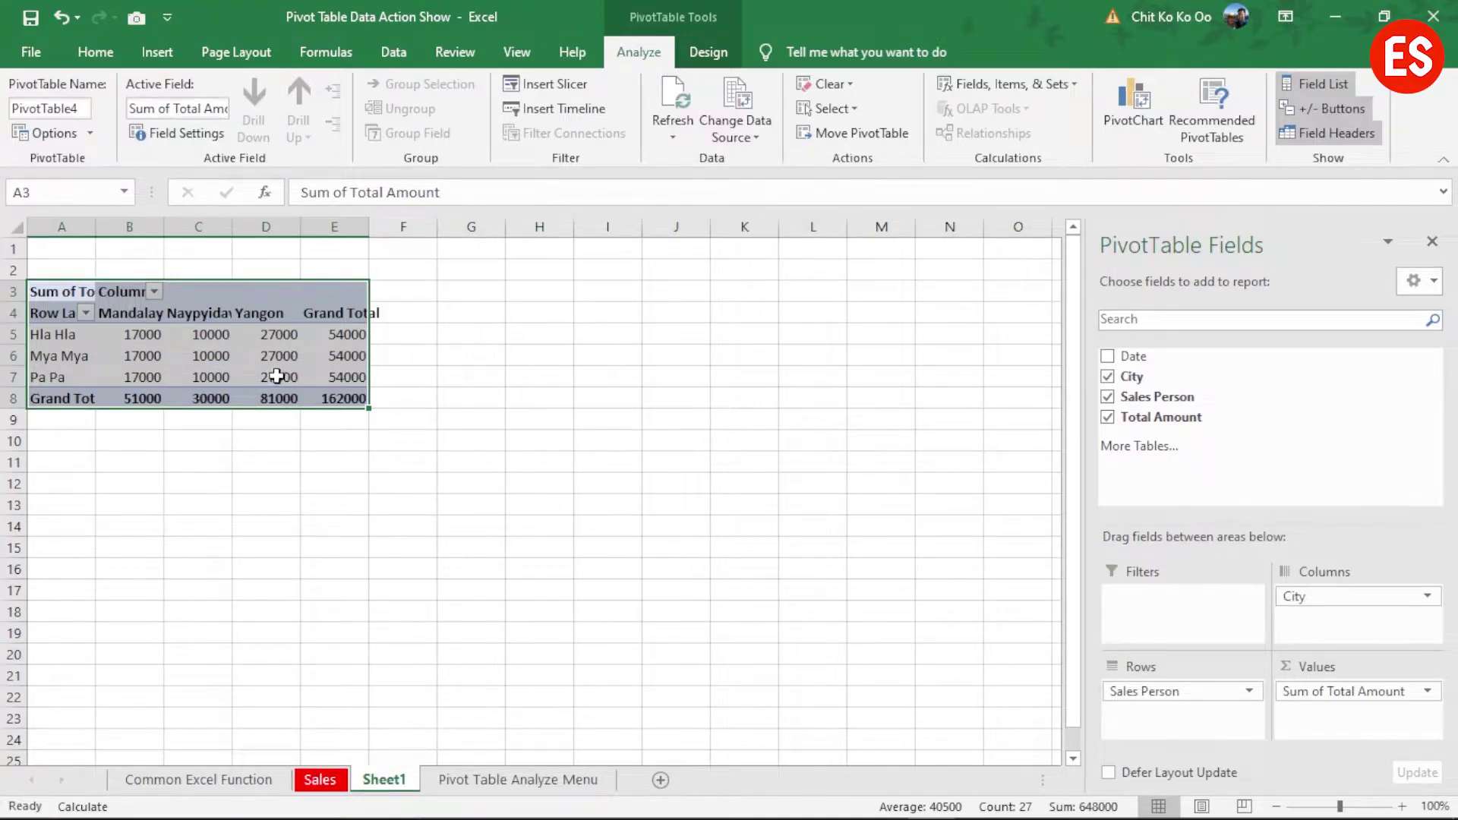
click(865, 132)
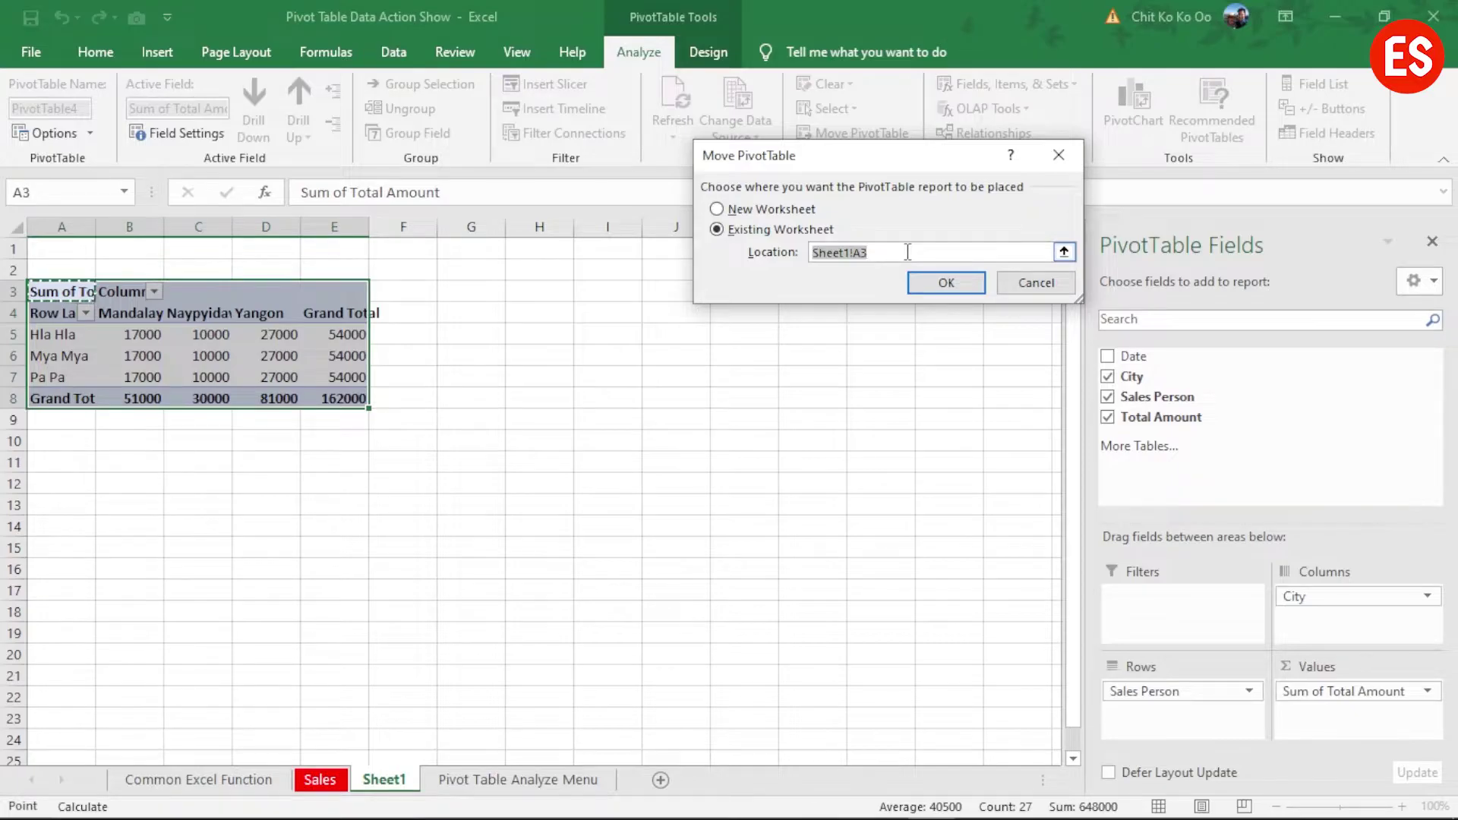
Step: Move PivotTable4 back to cell B3 on the Pivot Table Analyze Menu sheet
key(BackSpace)
click(557, 780)
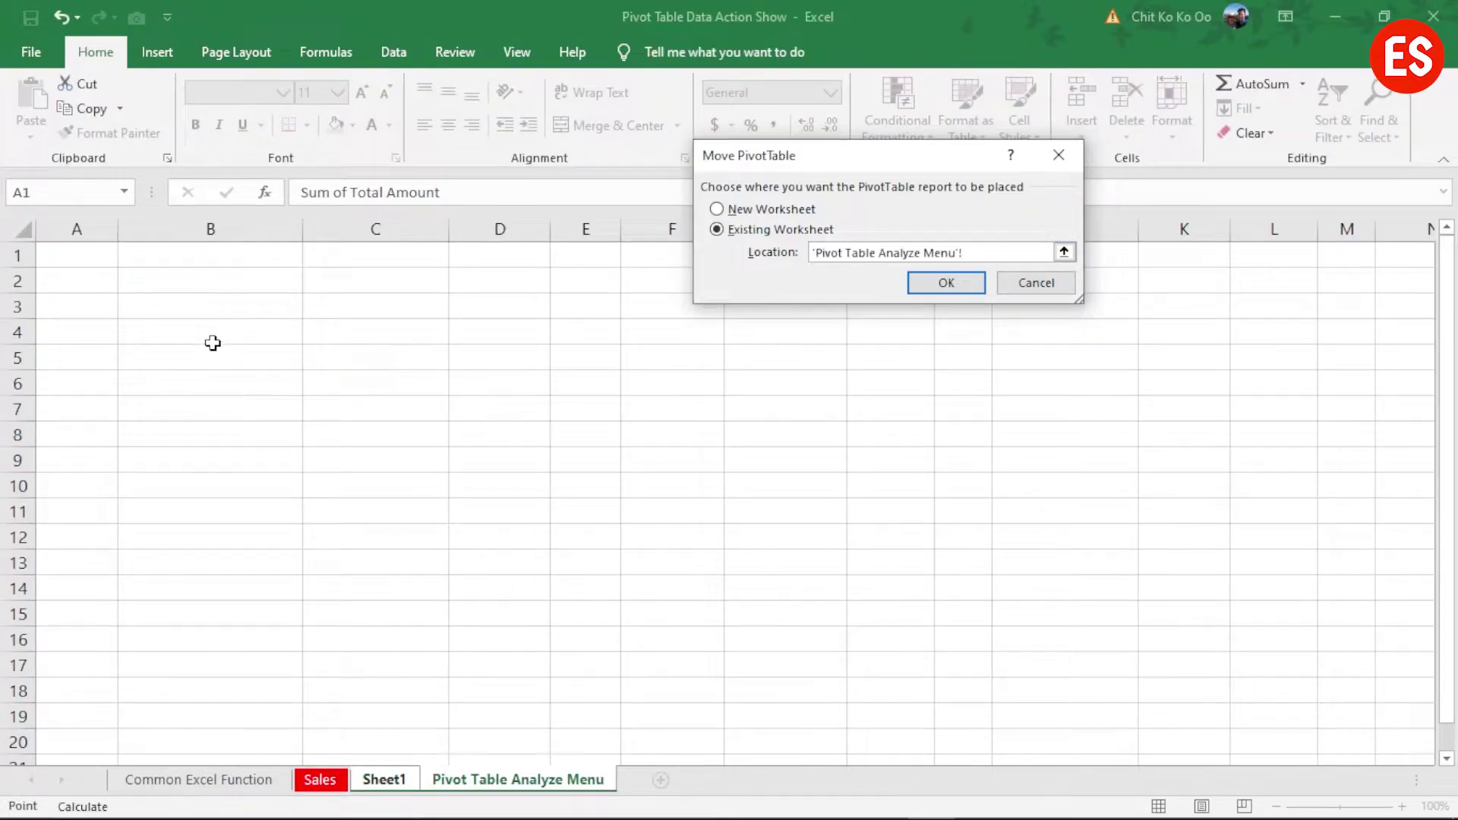
click(210, 305)
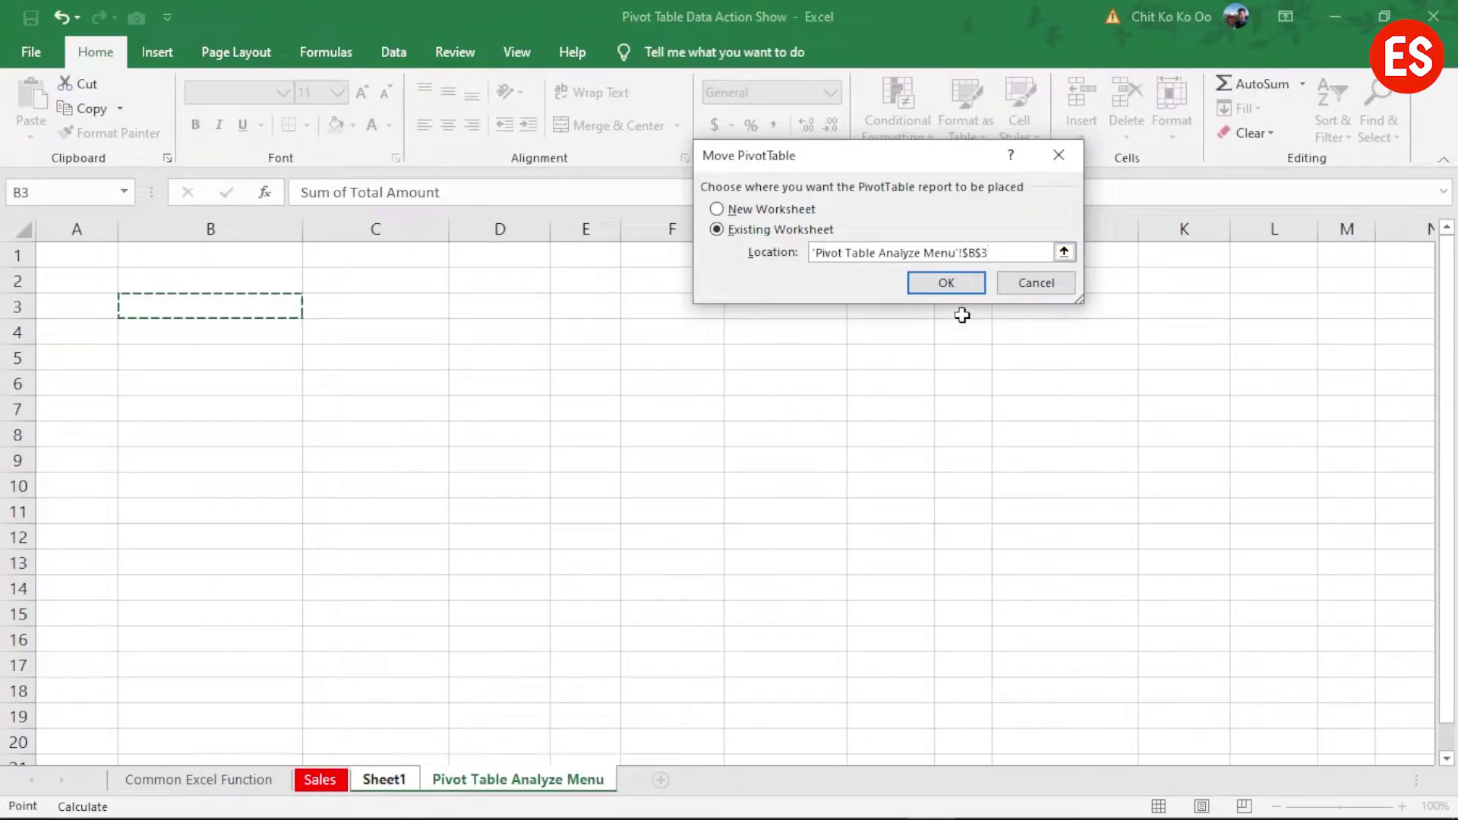
click(955, 284)
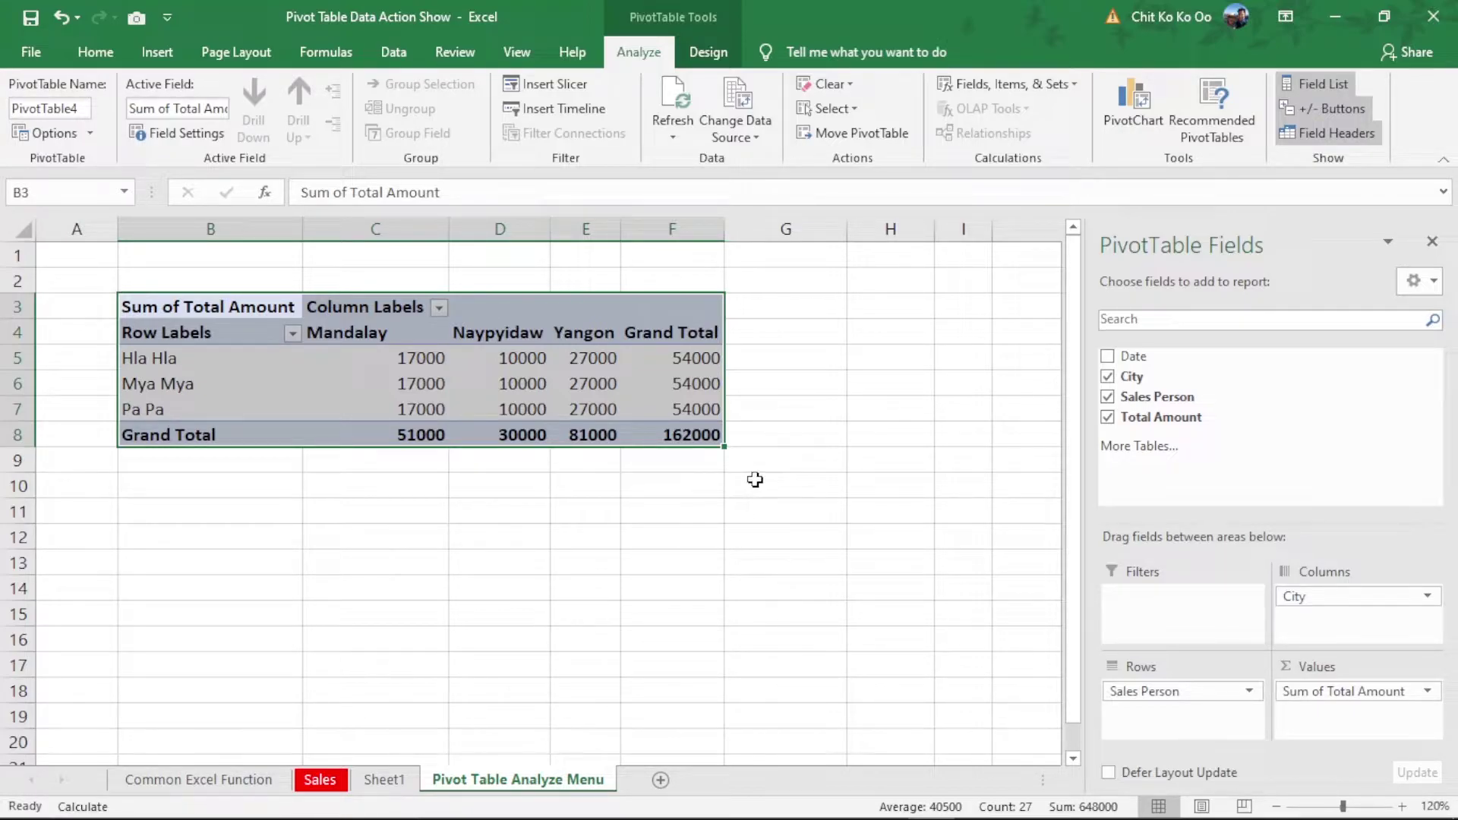
Step: Select the entire PivotTable, then labels only, values only, and labels plus values
click(418, 385)
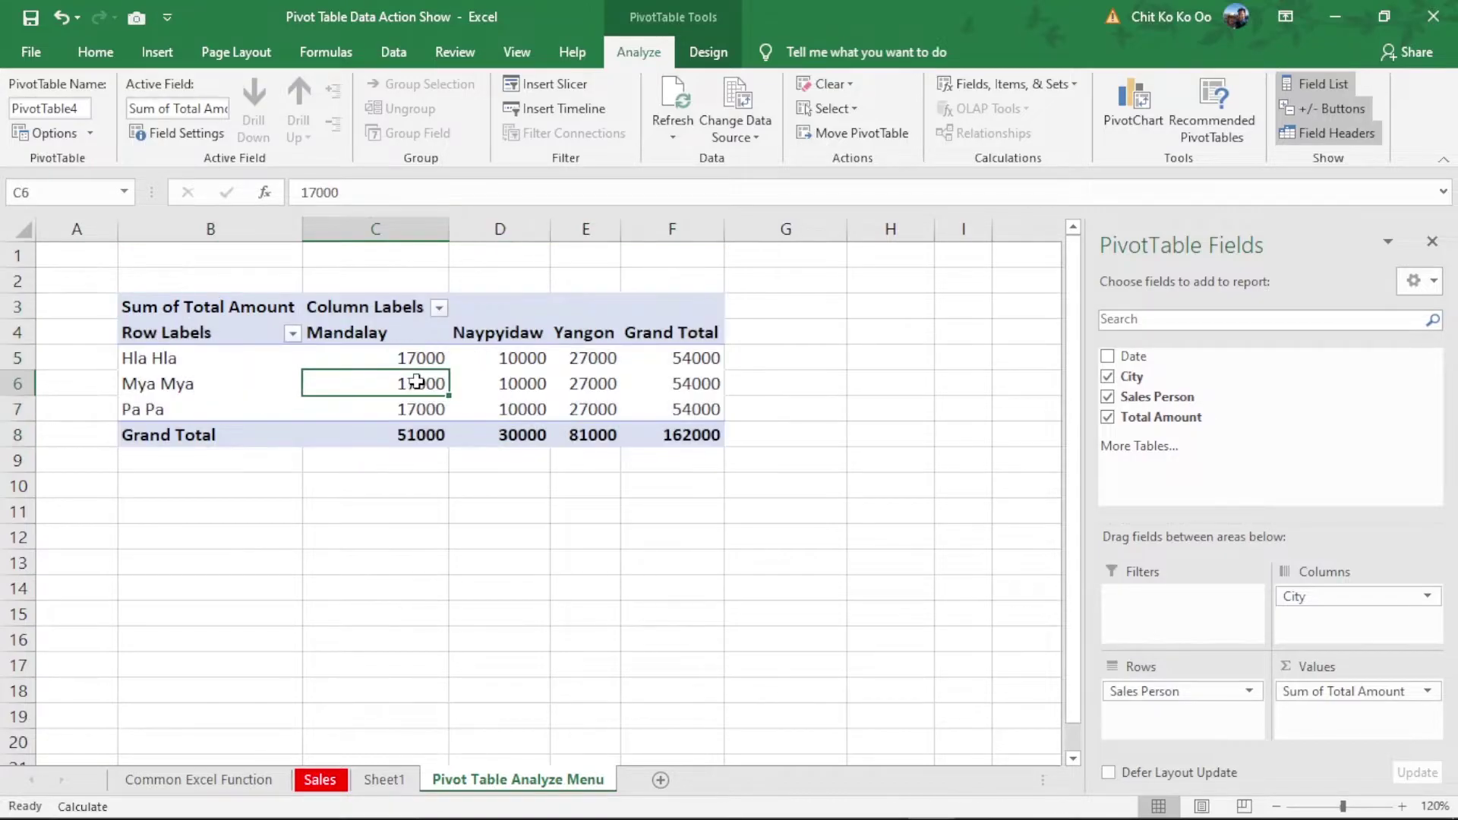
click(852, 111)
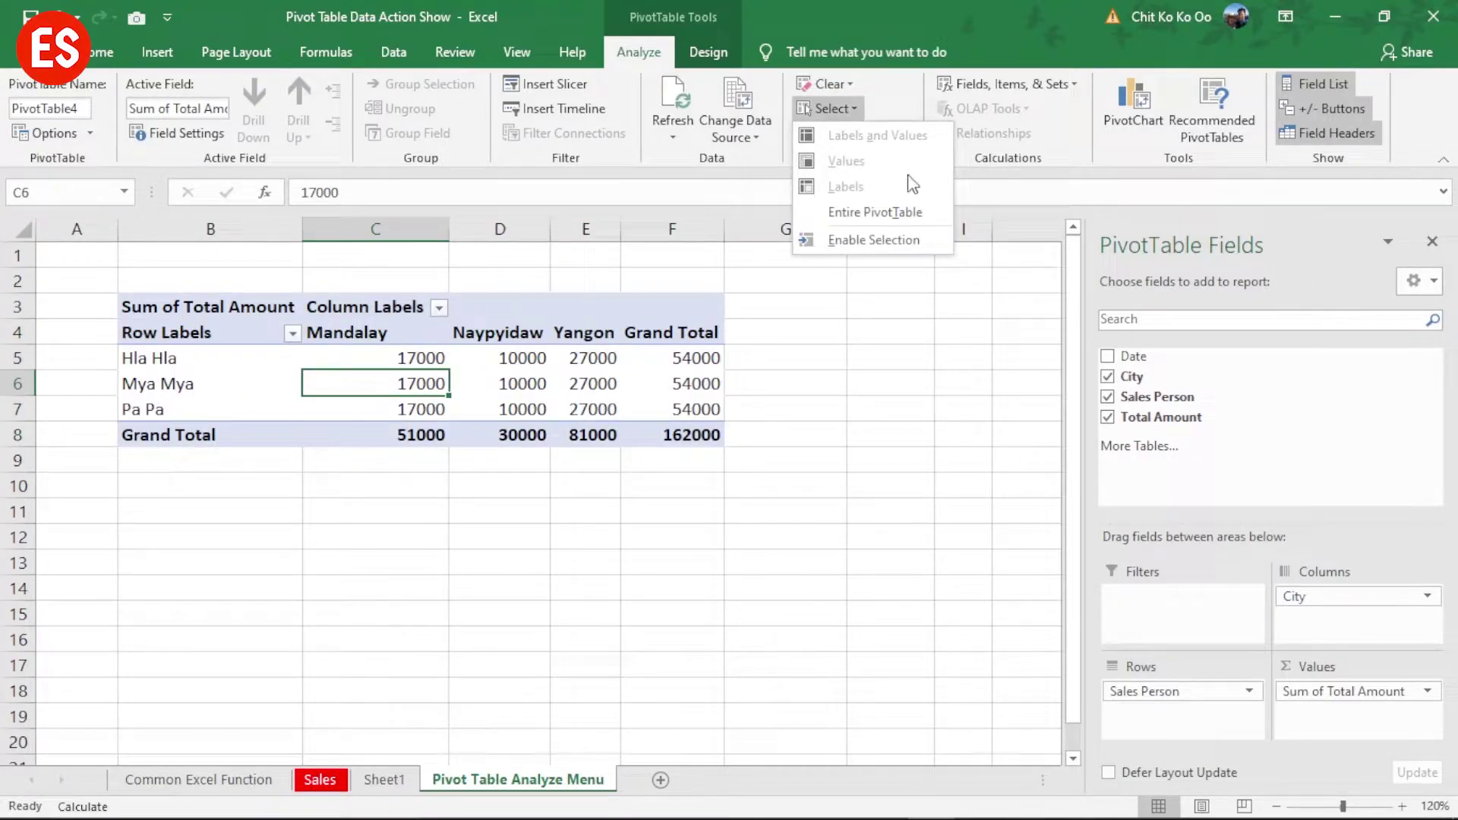
click(875, 213)
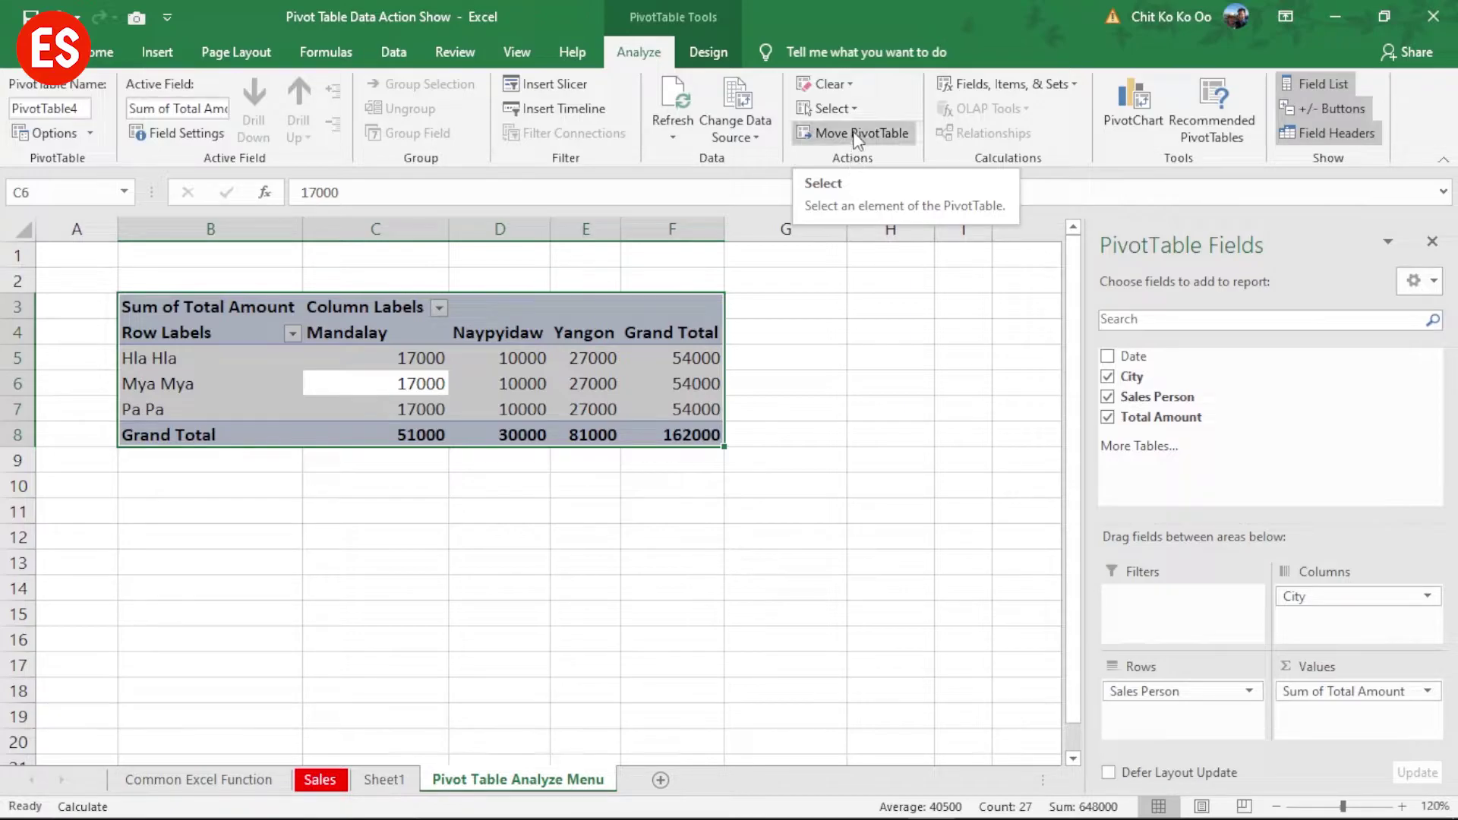
click(853, 112)
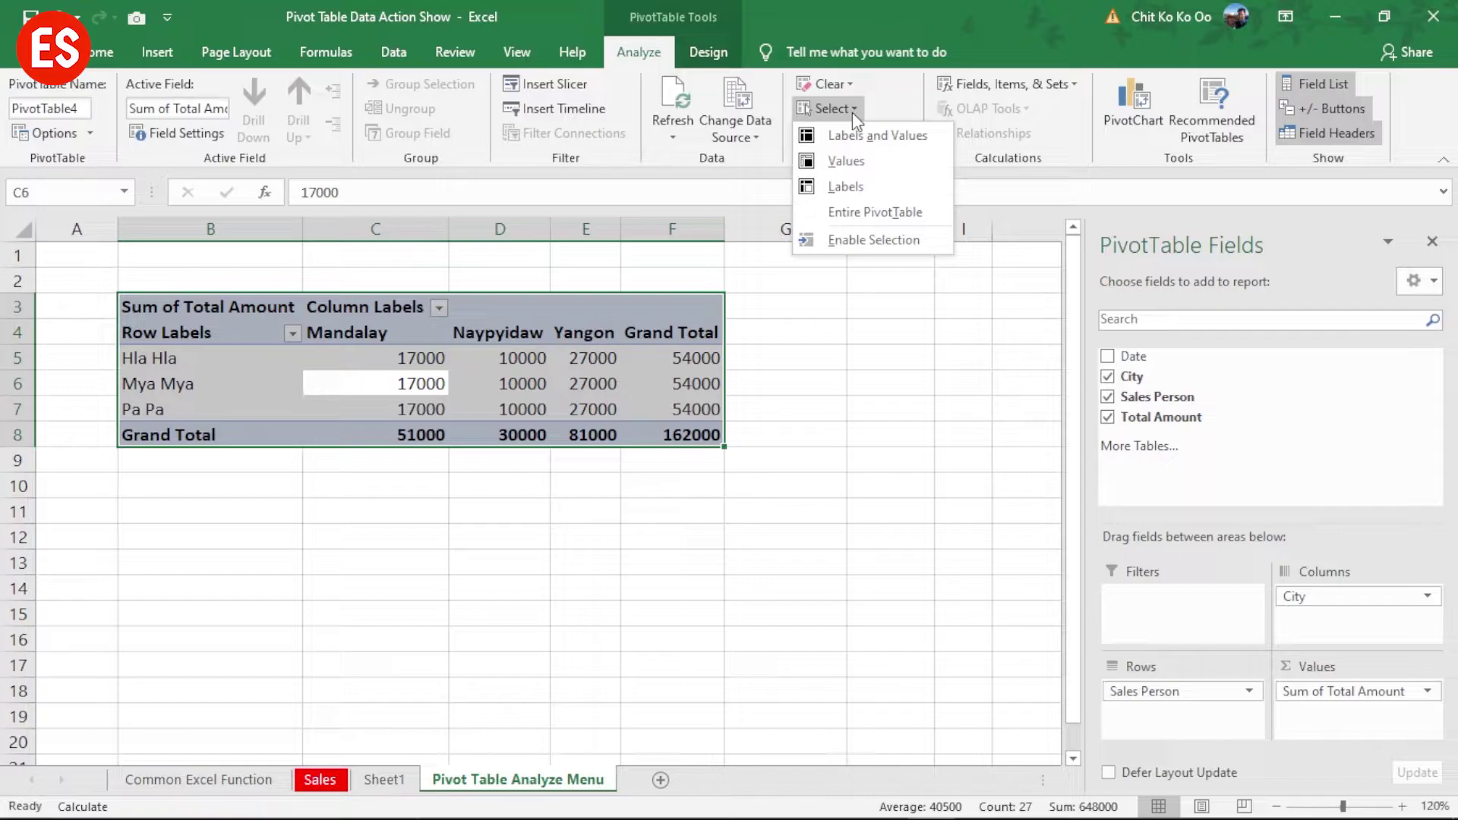
click(872, 187)
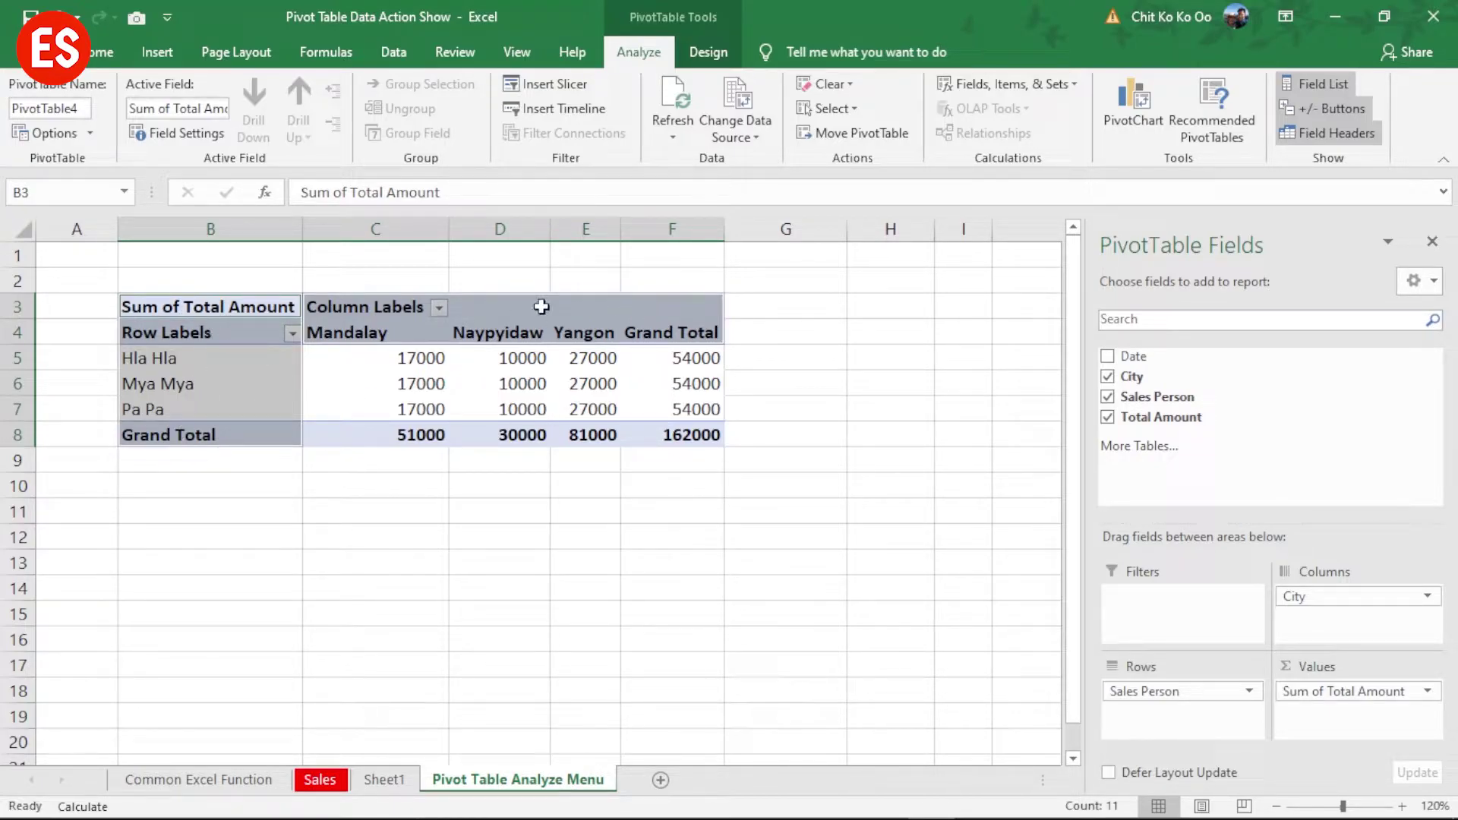
click(850, 110)
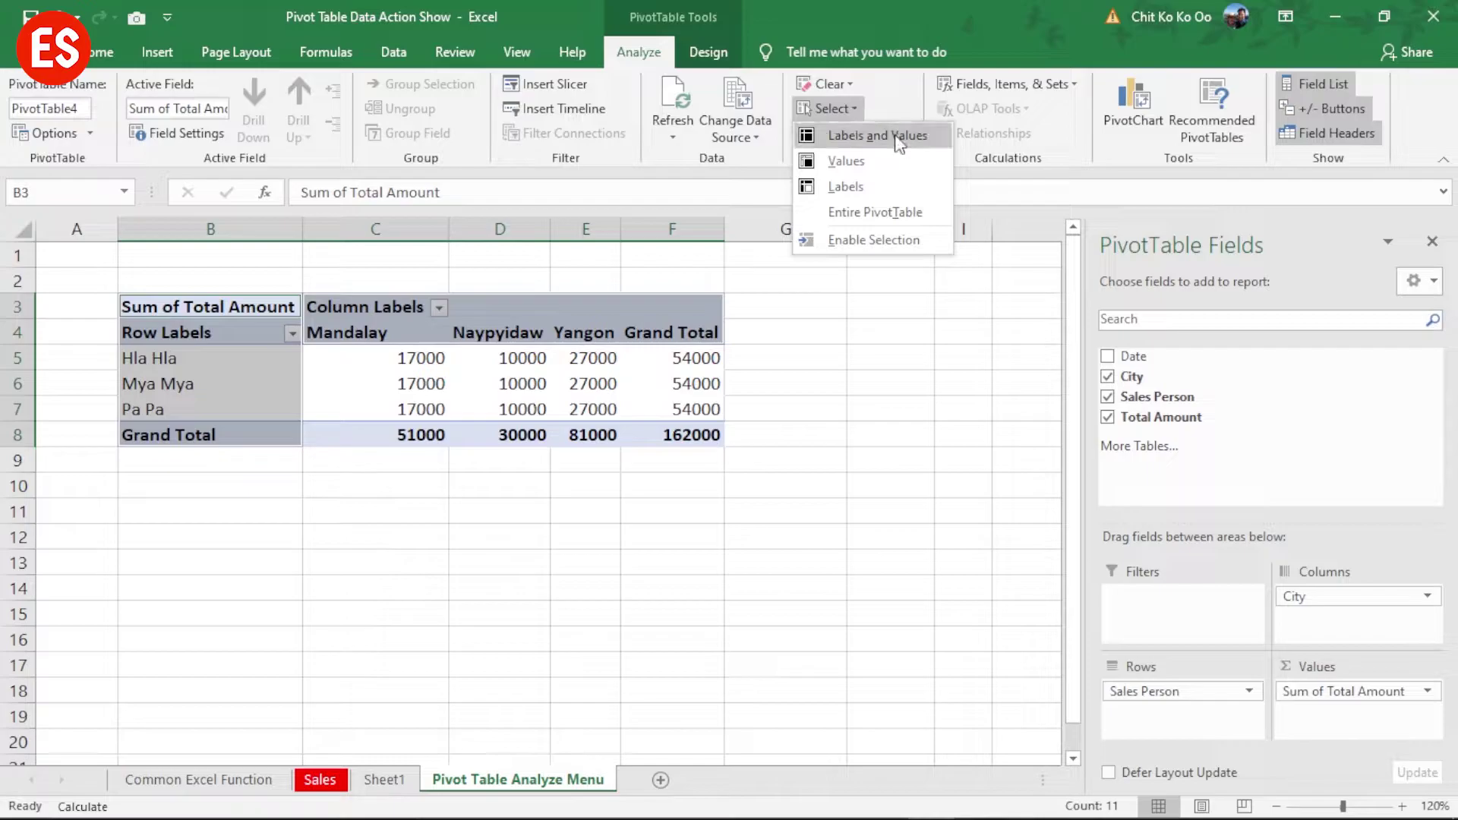
click(886, 171)
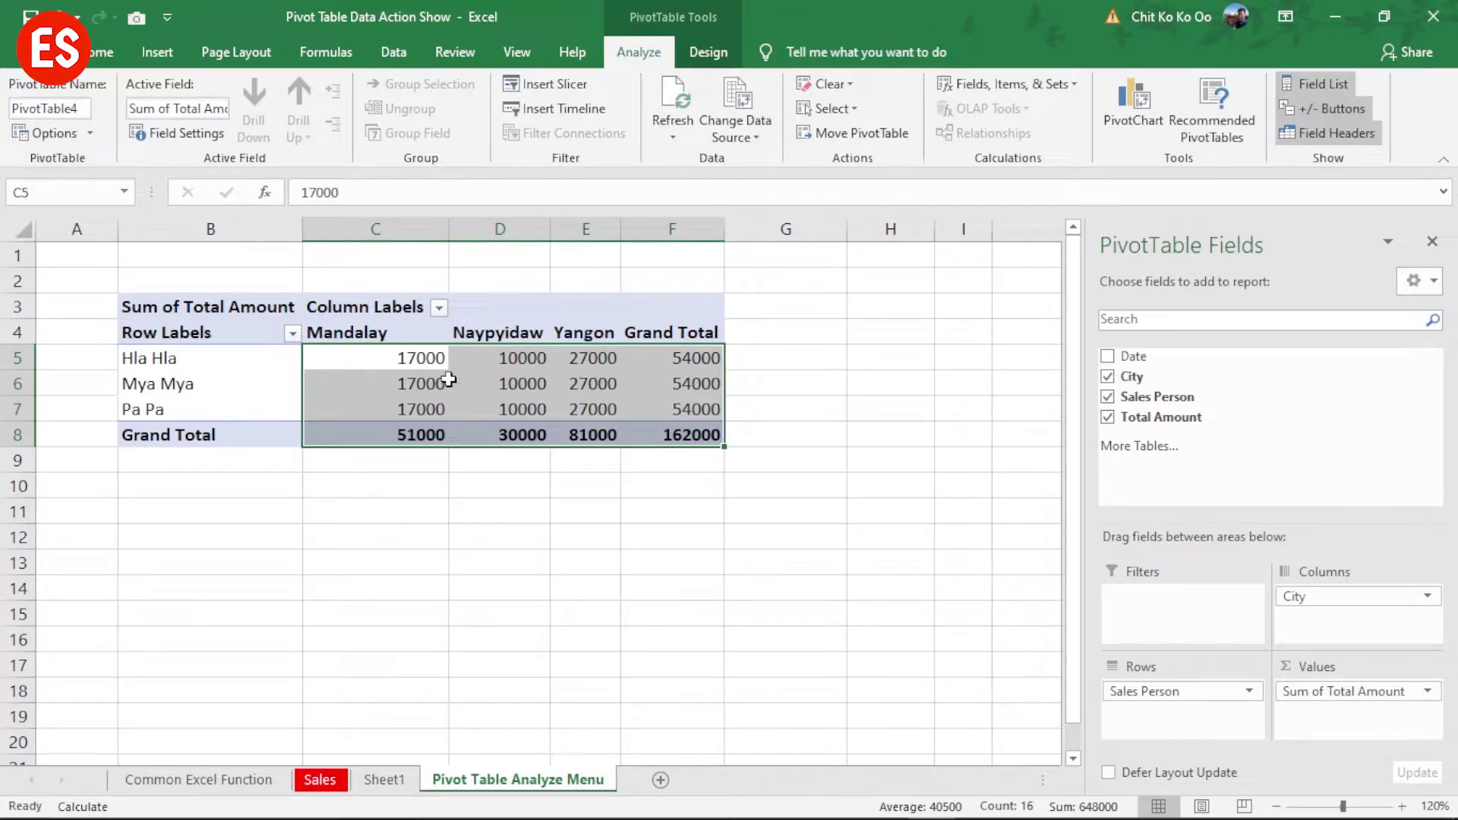
click(856, 108)
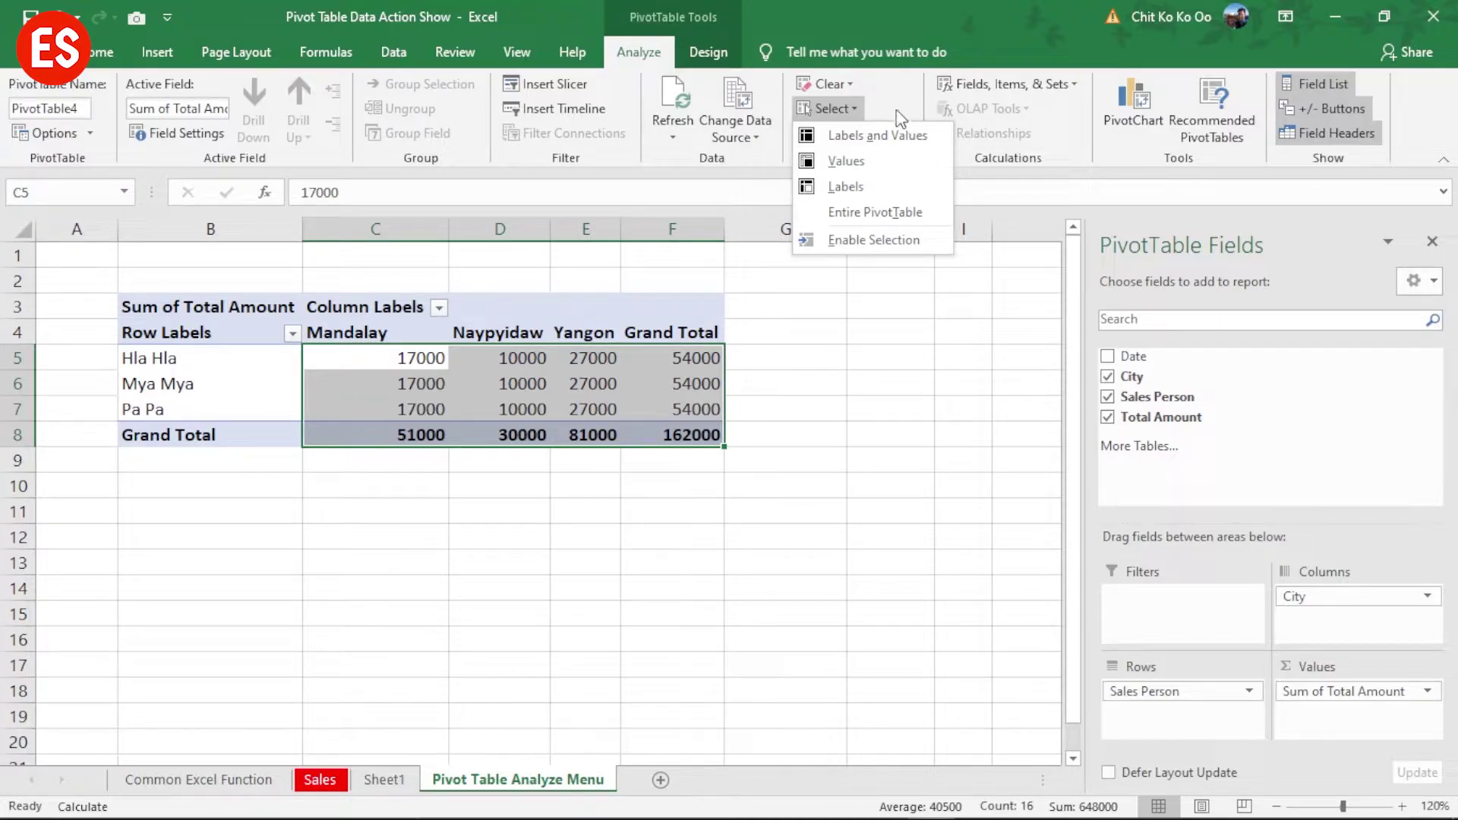
click(877, 135)
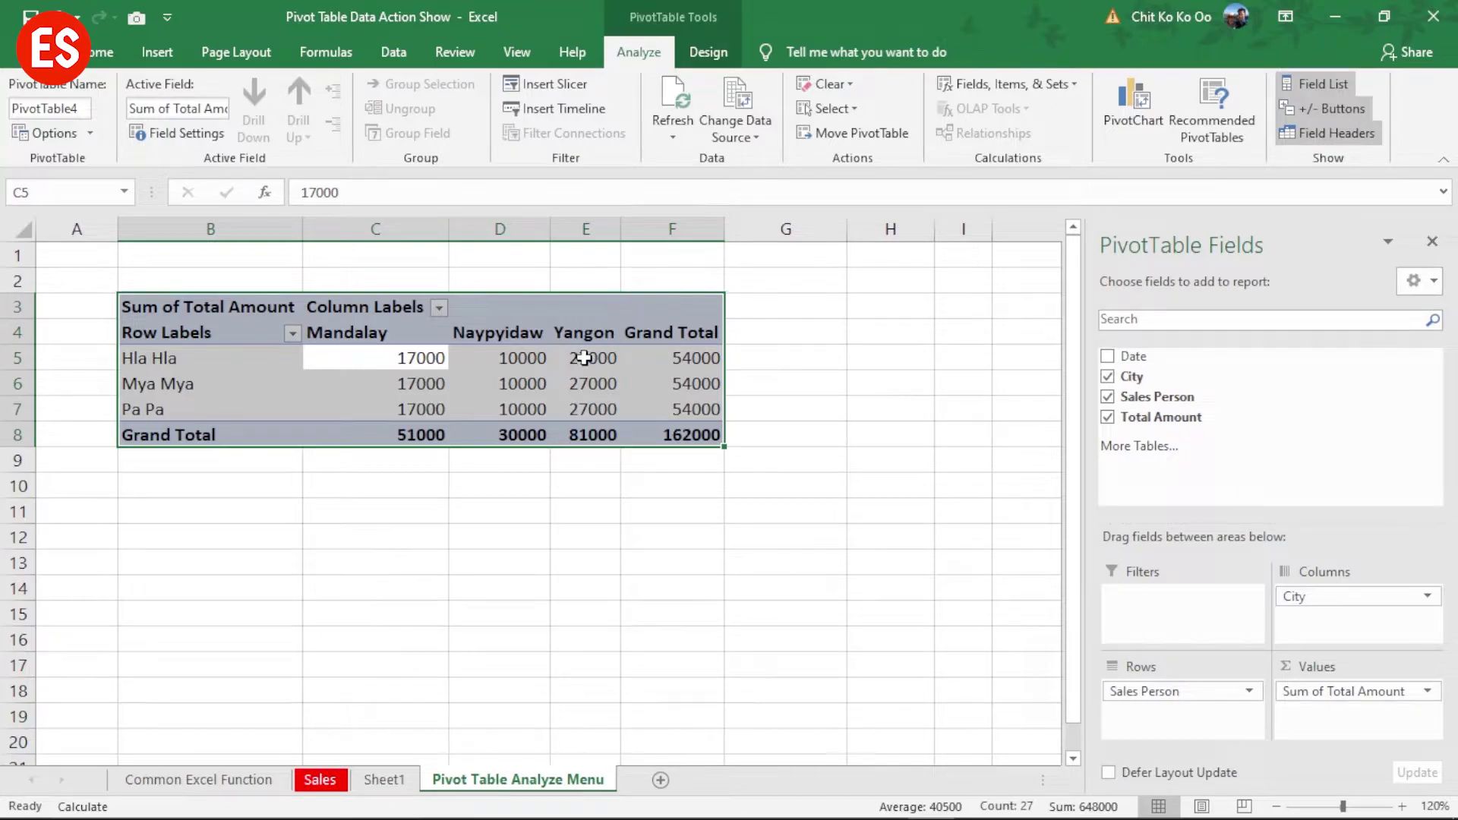
Step: Toggle Enable Selection off and on around reselecting the entire PivotTable
click(846, 108)
click(851, 212)
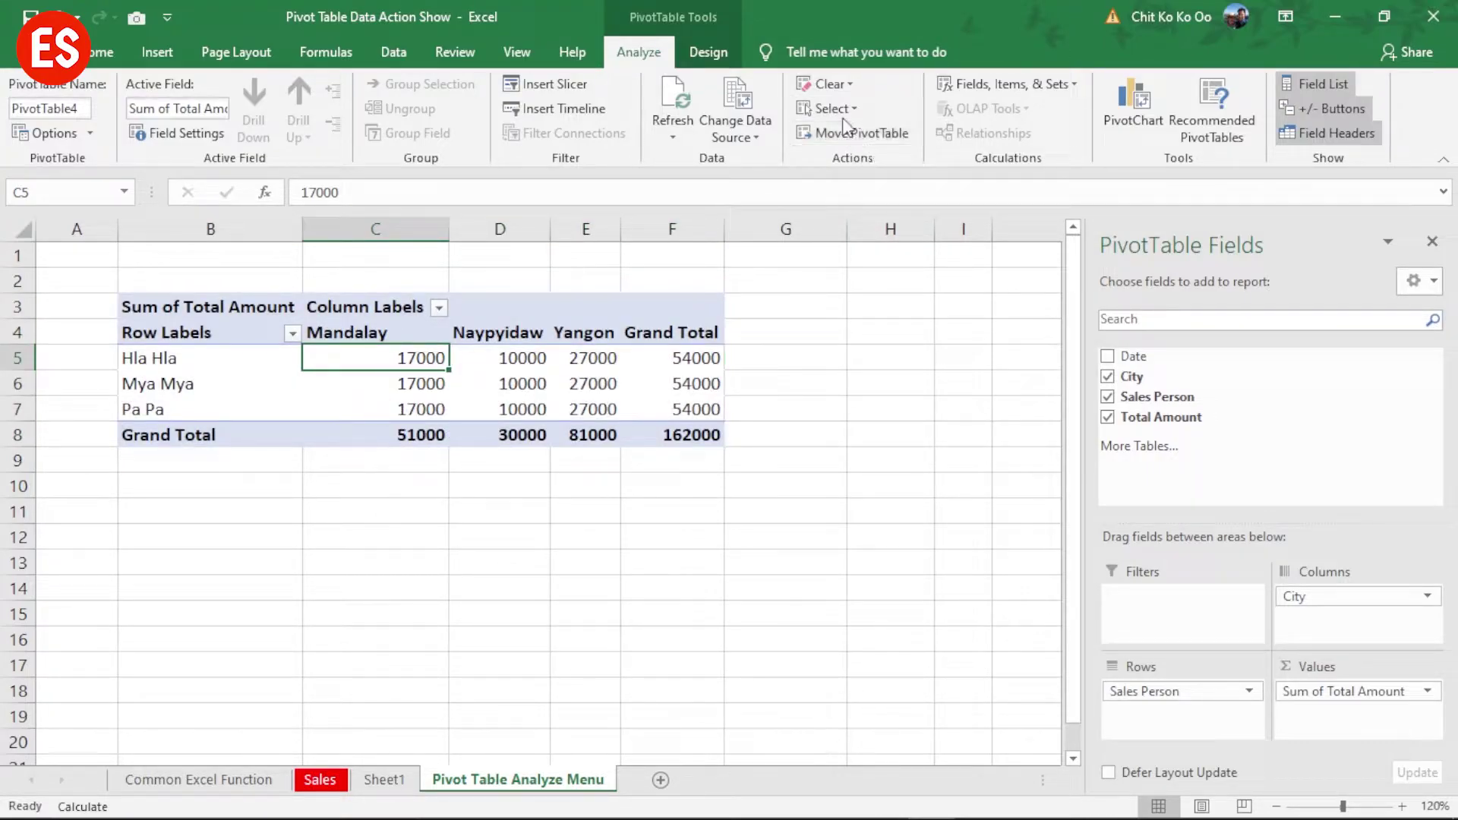
click(828, 107)
click(902, 242)
click(828, 108)
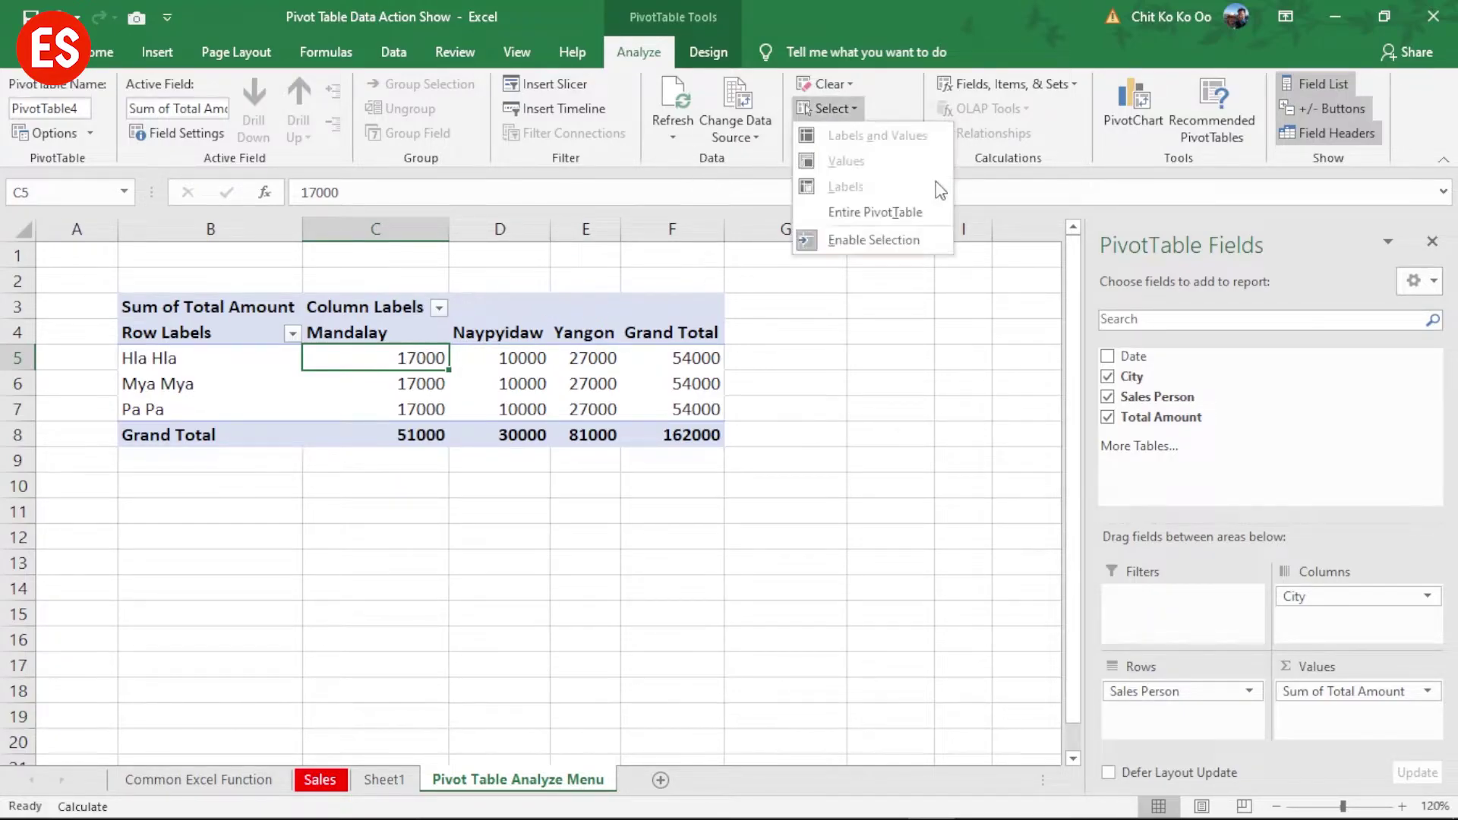
click(896, 209)
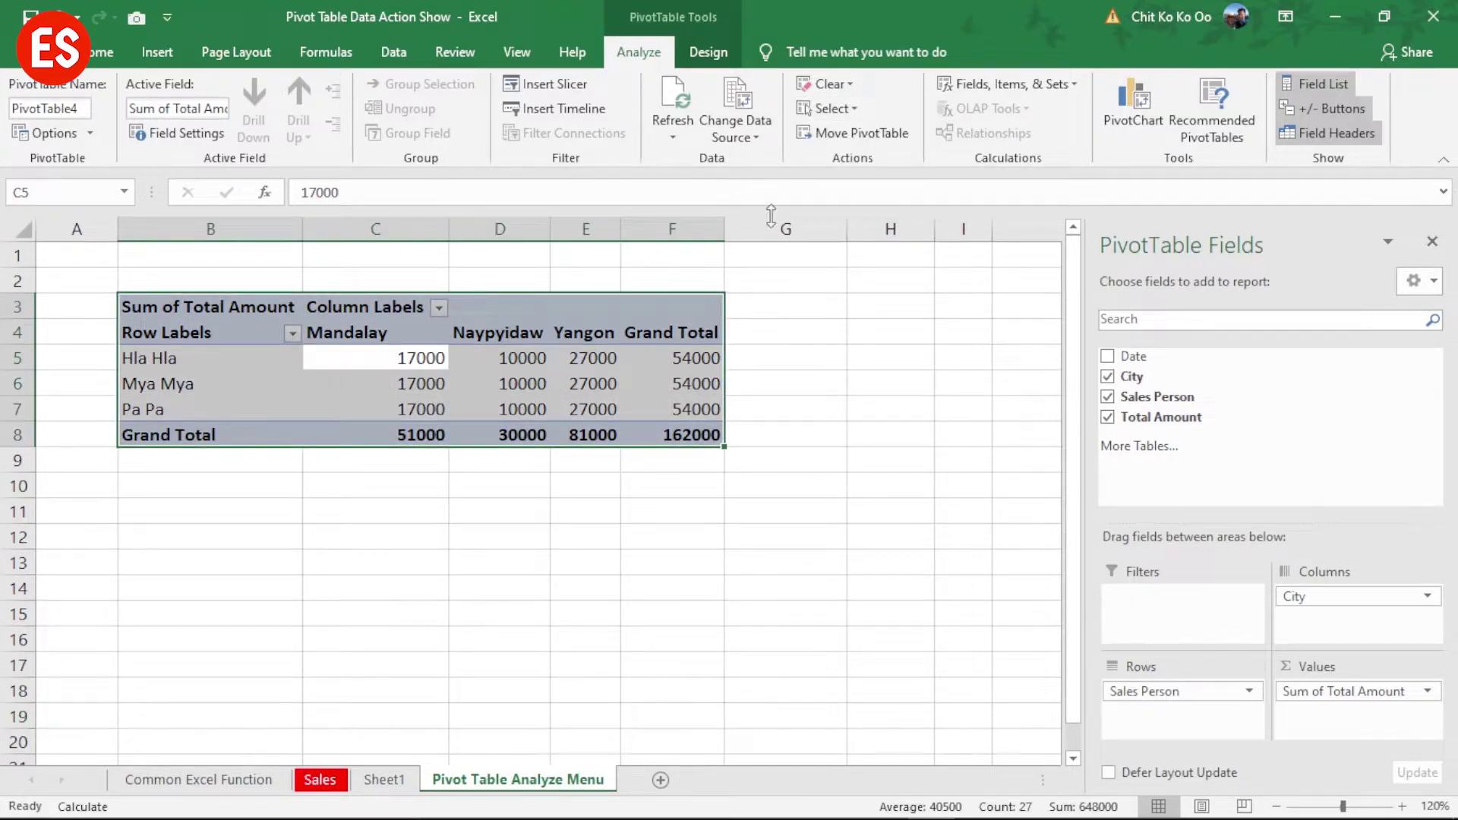
click(828, 108)
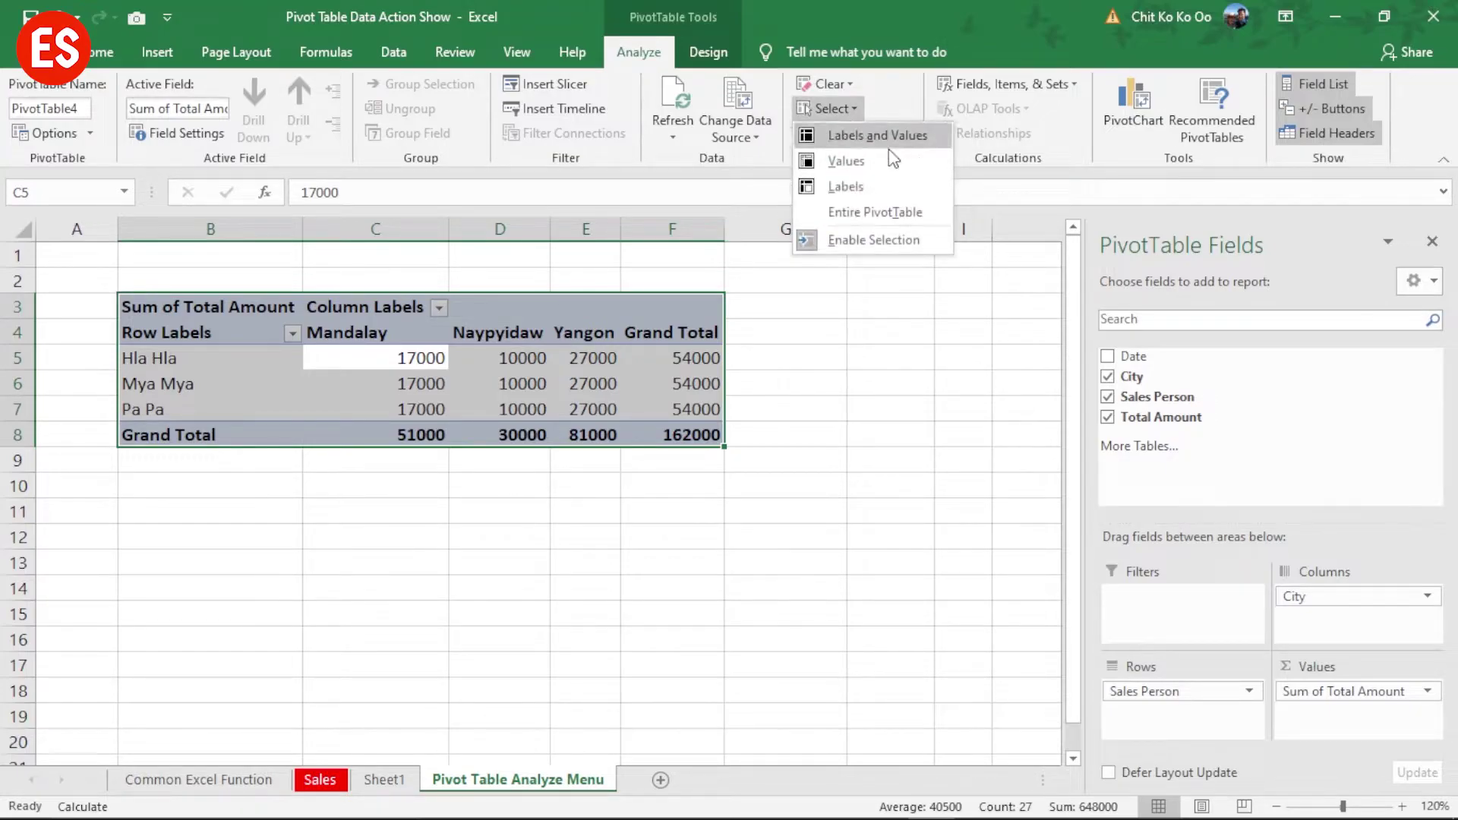
click(908, 239)
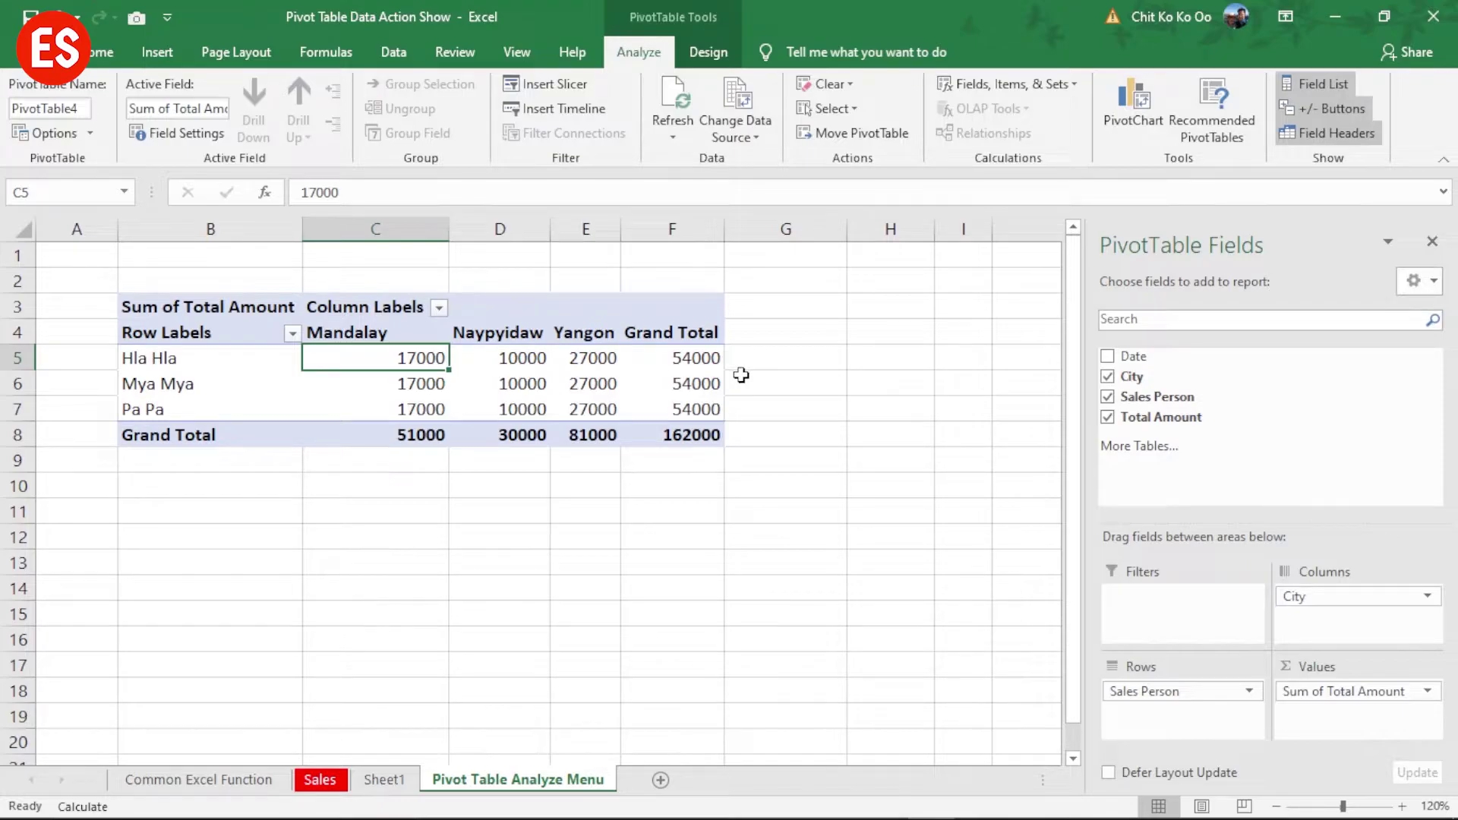
Step: Clear All fields, then rebuild with Sales Person rows, City columns and Sum of Total Amount
click(854, 96)
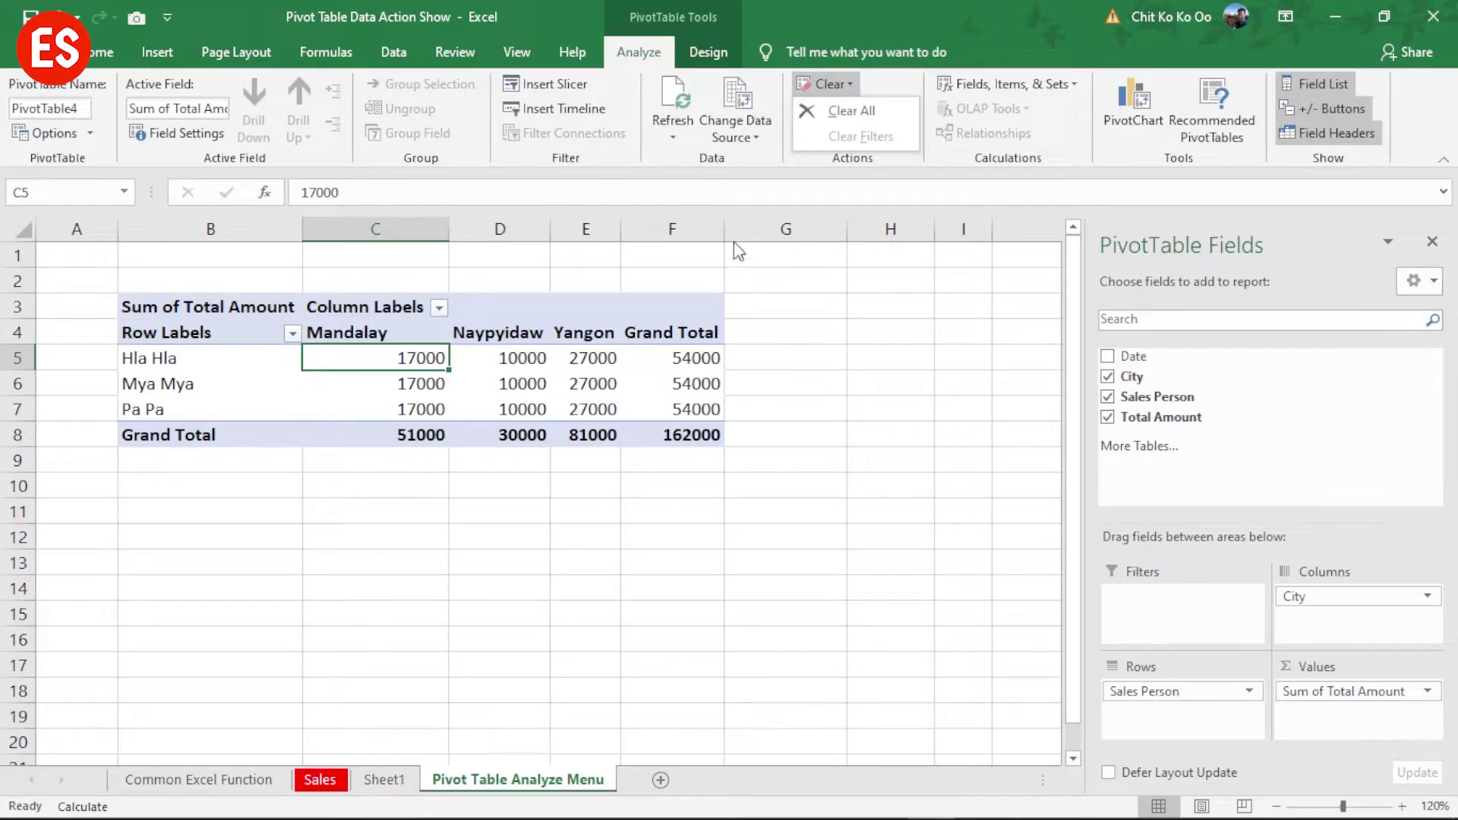
click(860, 111)
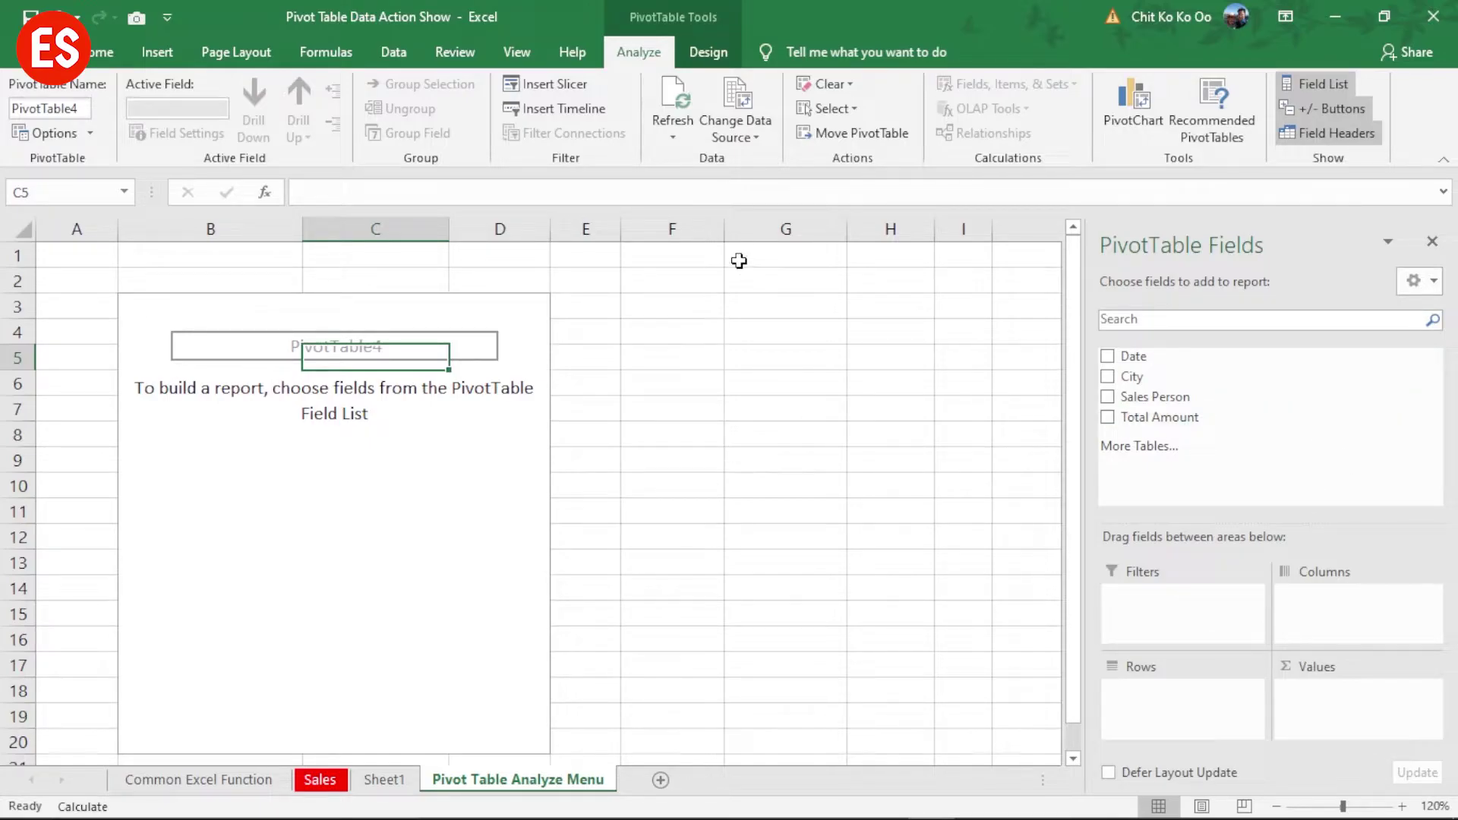
drag(1211, 397, 1211, 707)
drag(1170, 417, 1336, 693)
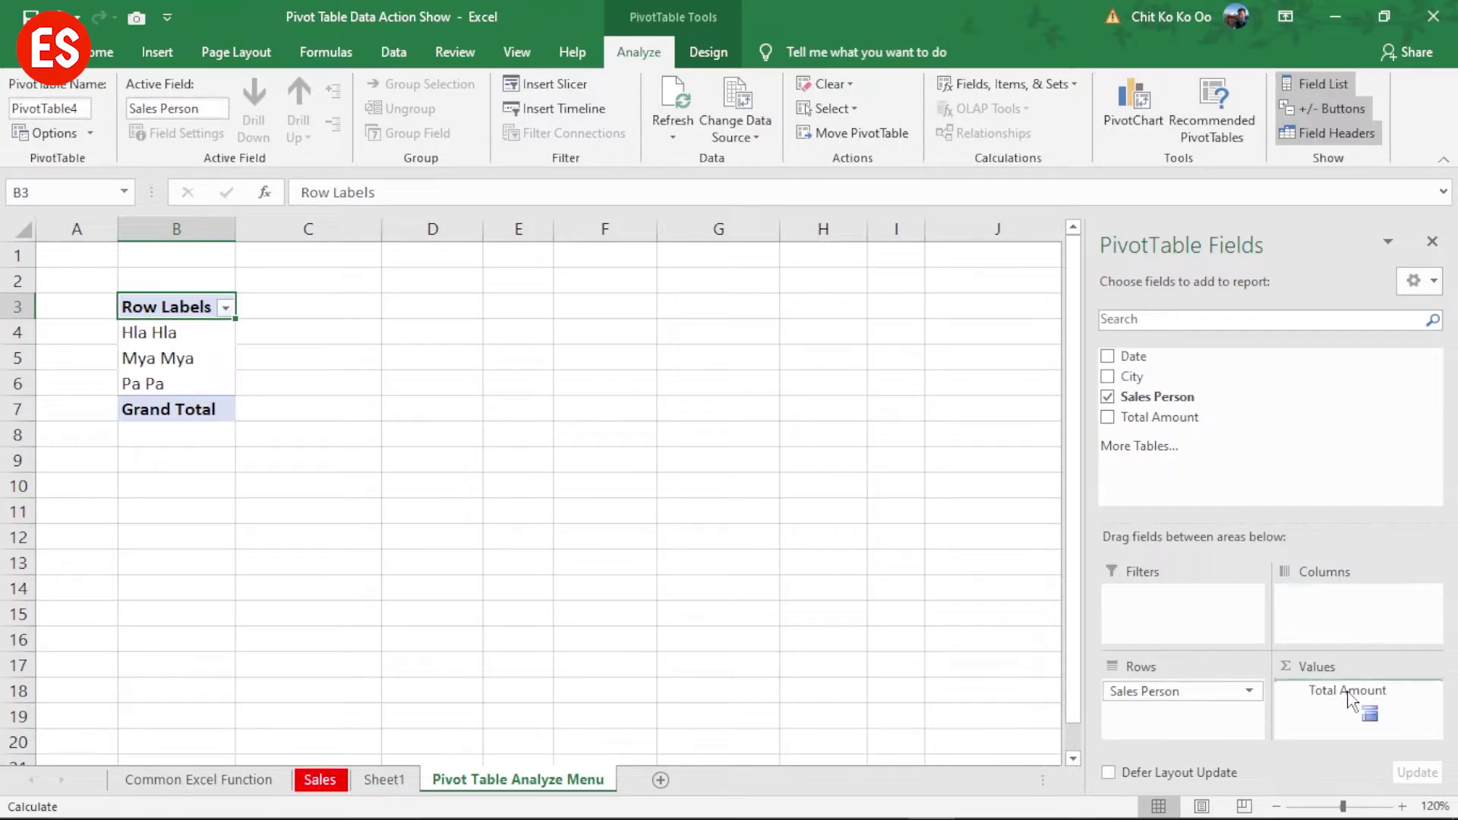
drag(1132, 377, 1313, 596)
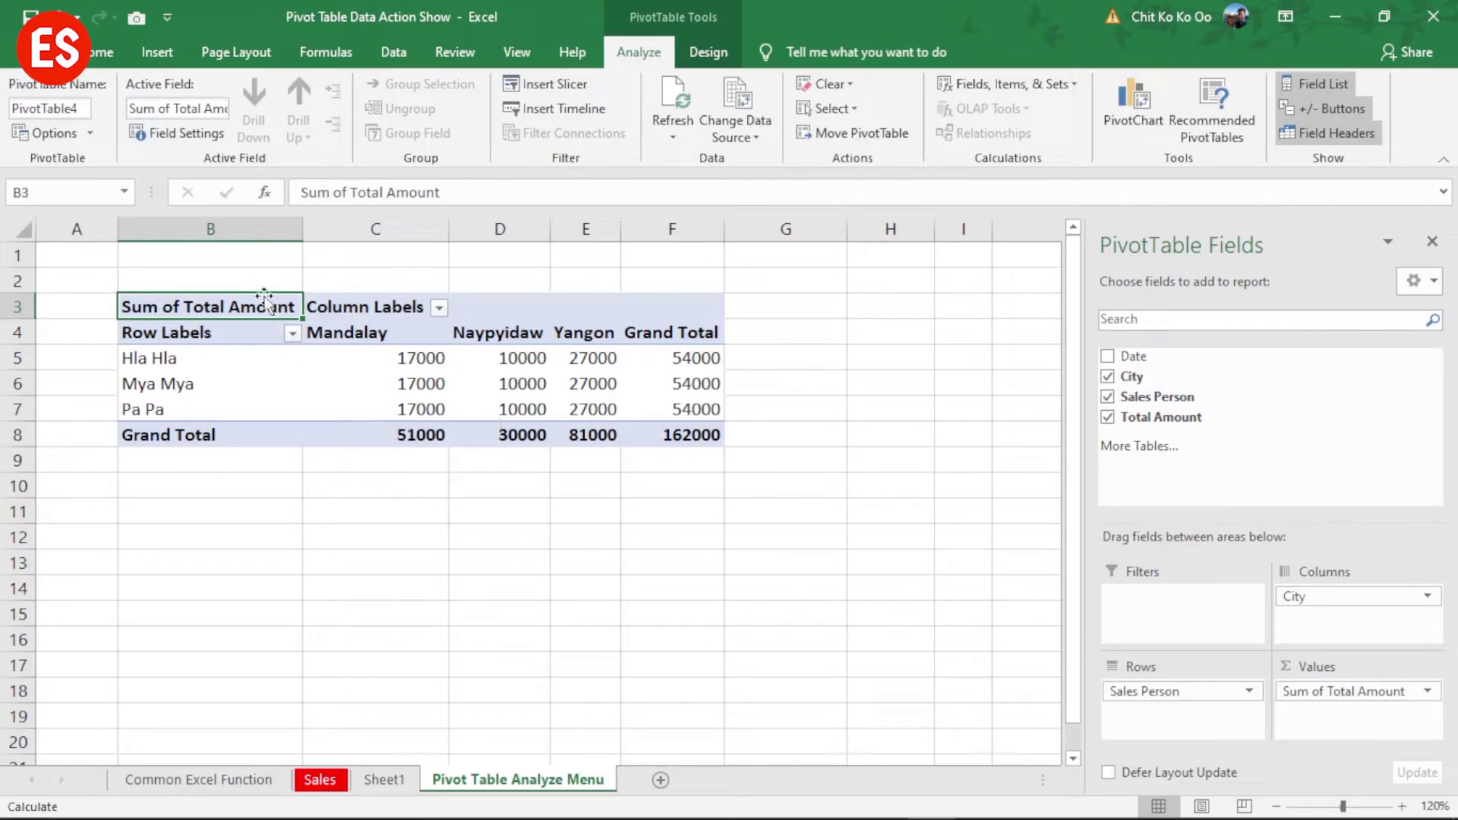
Step: Add Date to Rows, nesting Years and Quarters under each sales person
click(314, 355)
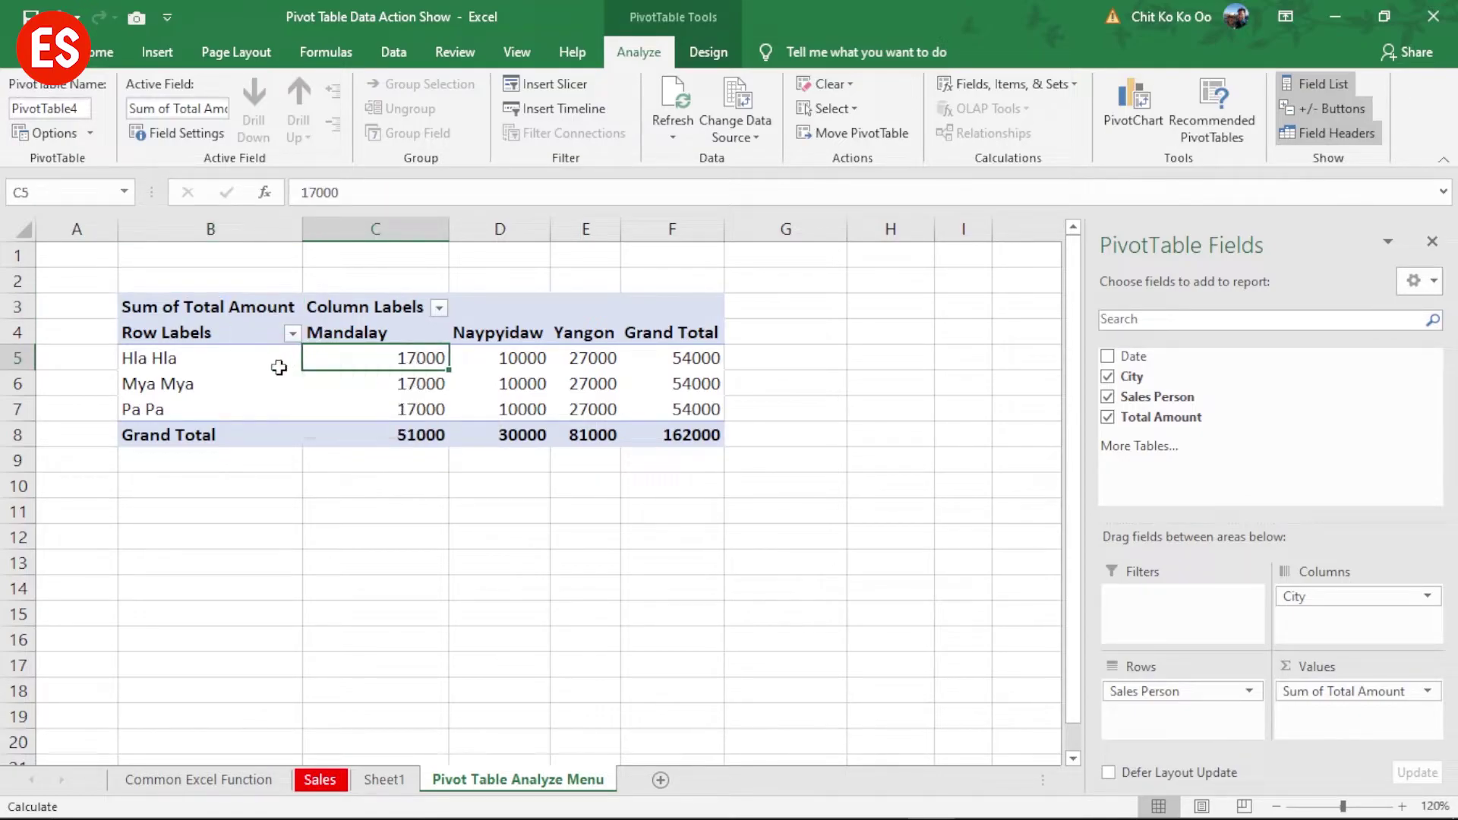
click(252, 372)
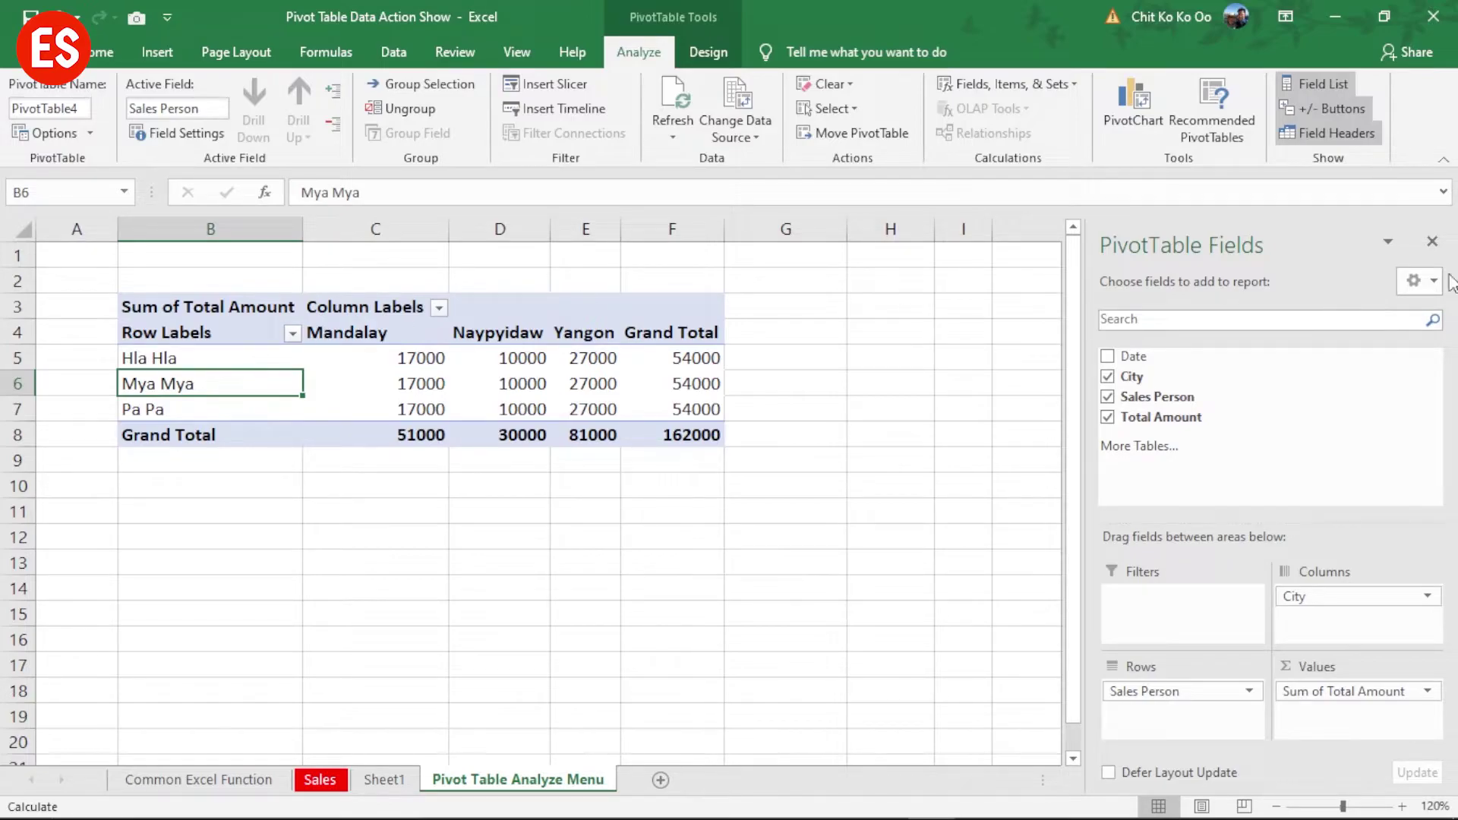
mouse_move(1133, 356)
mouse_down()
mouse_move(1162, 751)
mouse_move(1161, 713)
mouse_up()
Step: Collapse Hla Hla, Mya Mya and Pa Pa back to single 54000 rows
click(130, 358)
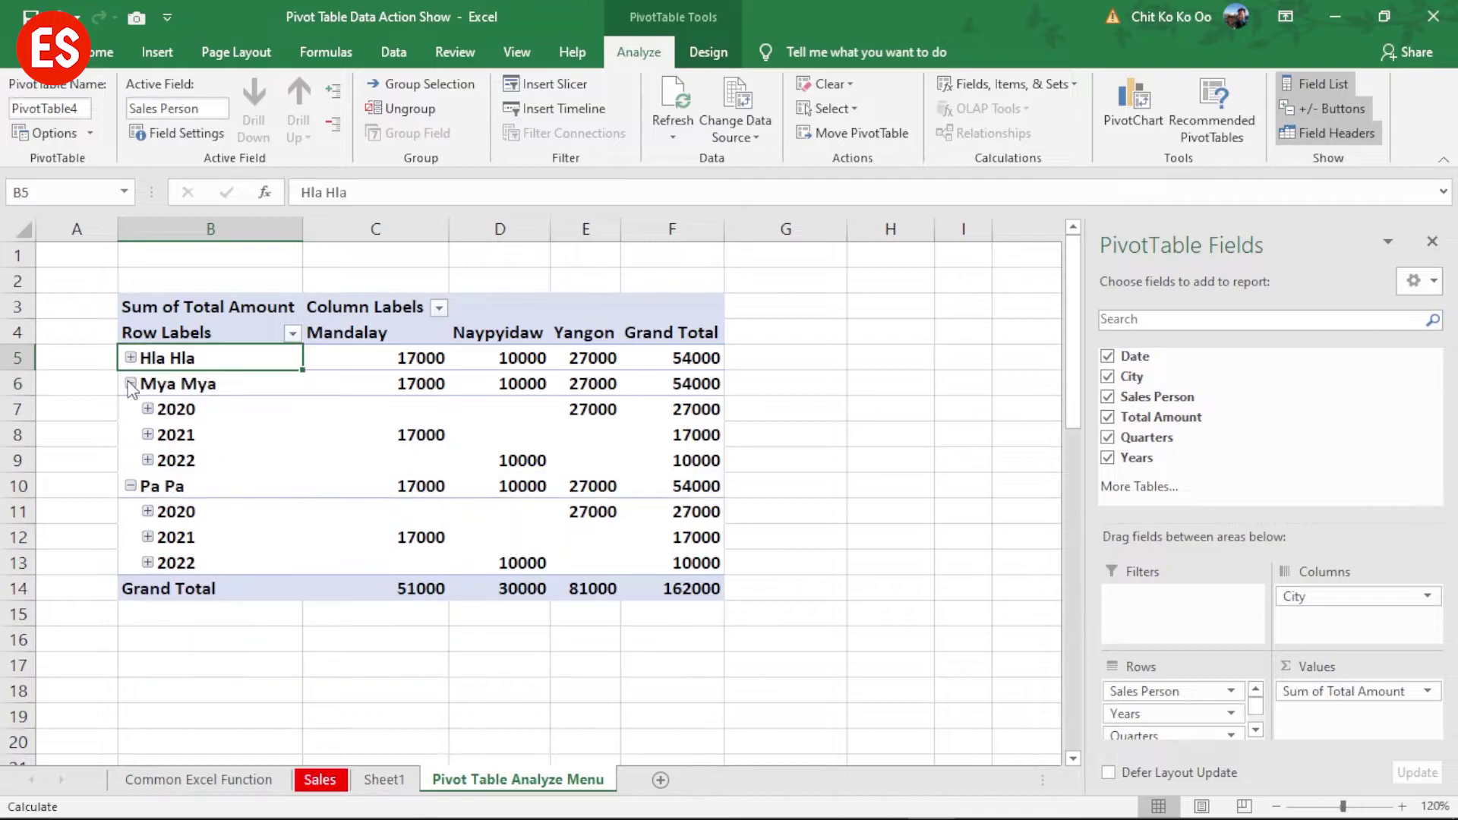
click(131, 384)
click(131, 409)
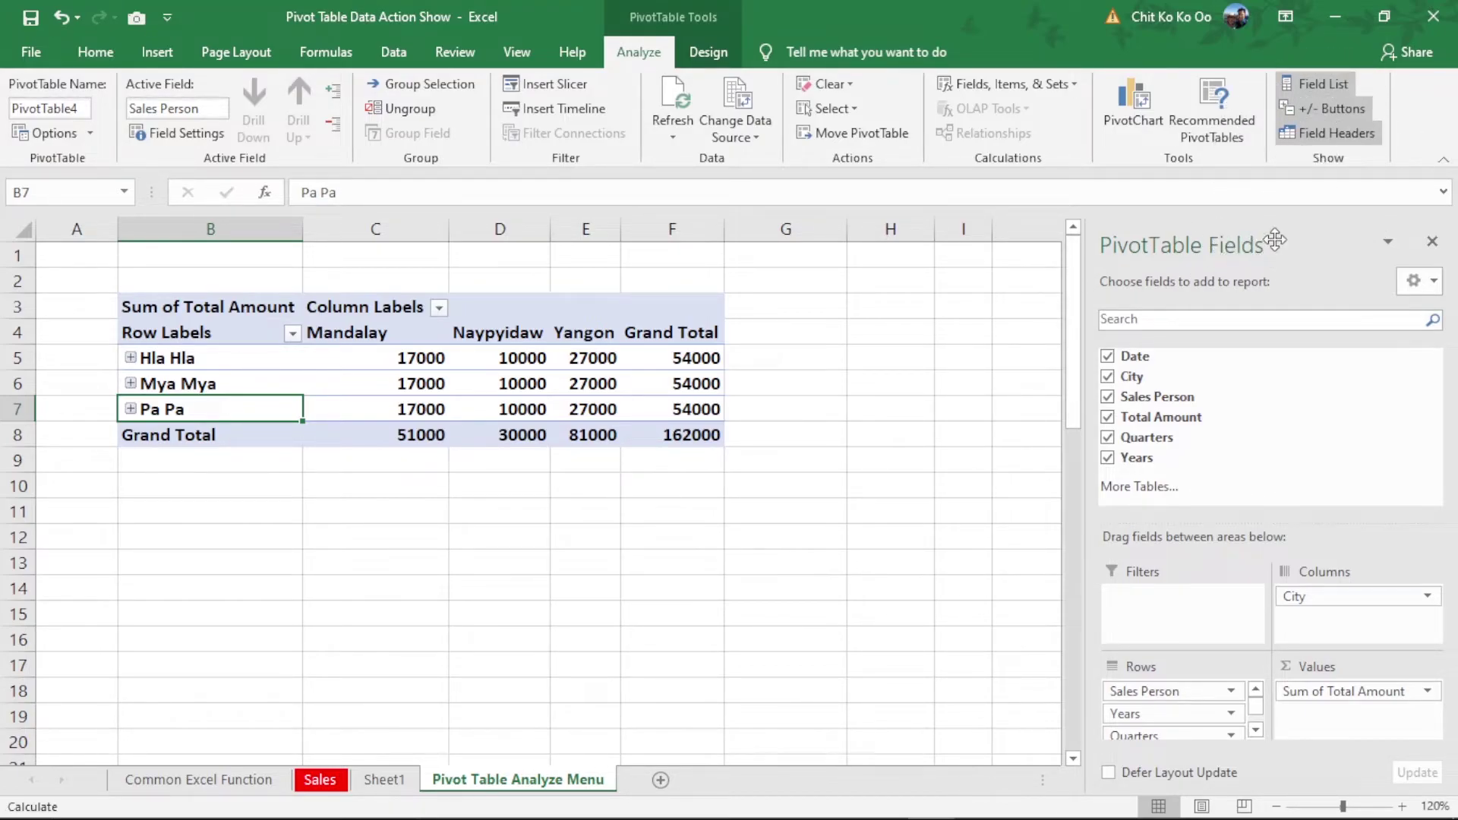
Step: Hide and reshow the Field List, then turn +/- Buttons off and back on
click(1319, 91)
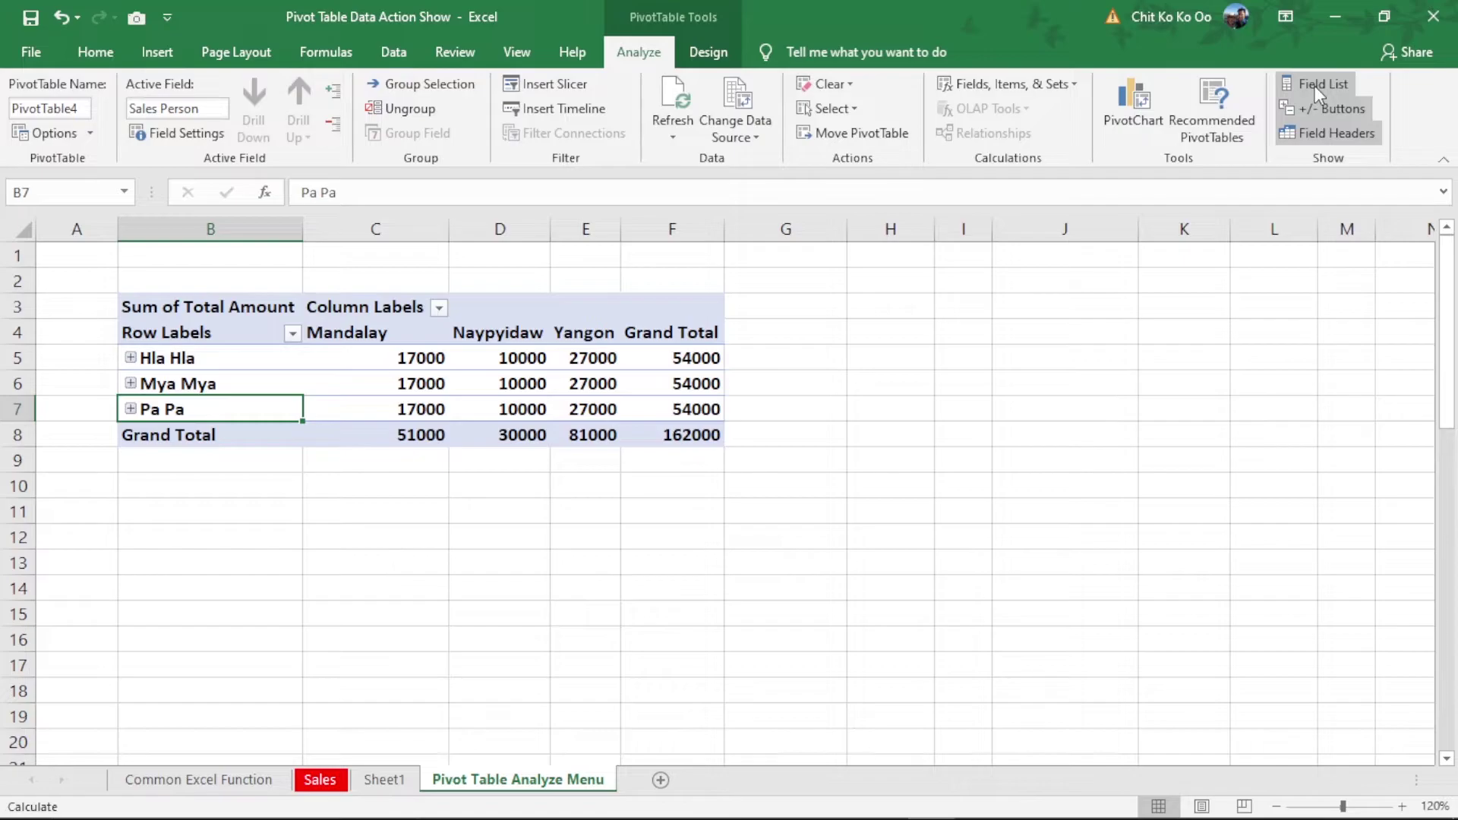
click(1315, 85)
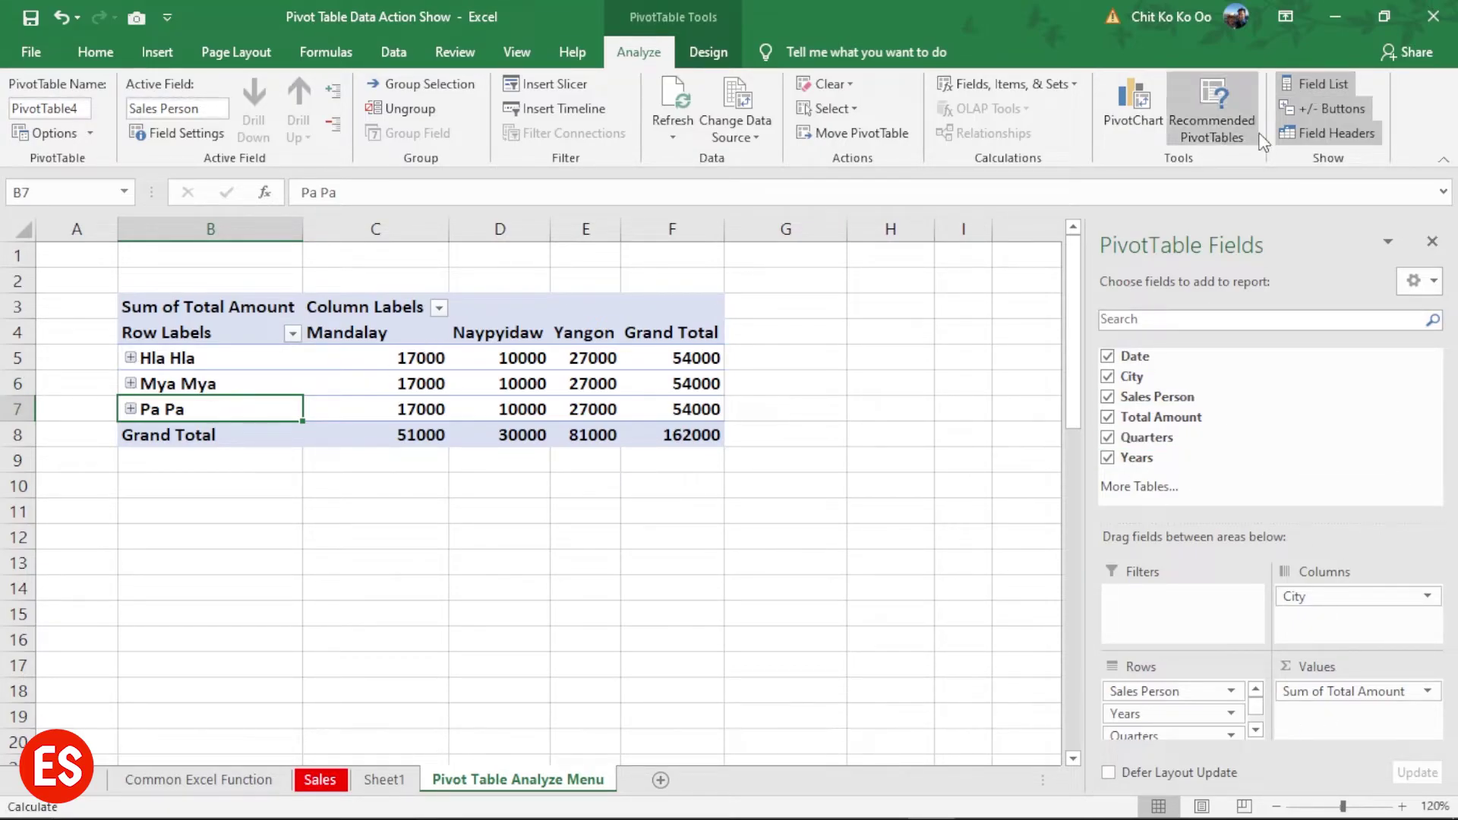
click(1318, 102)
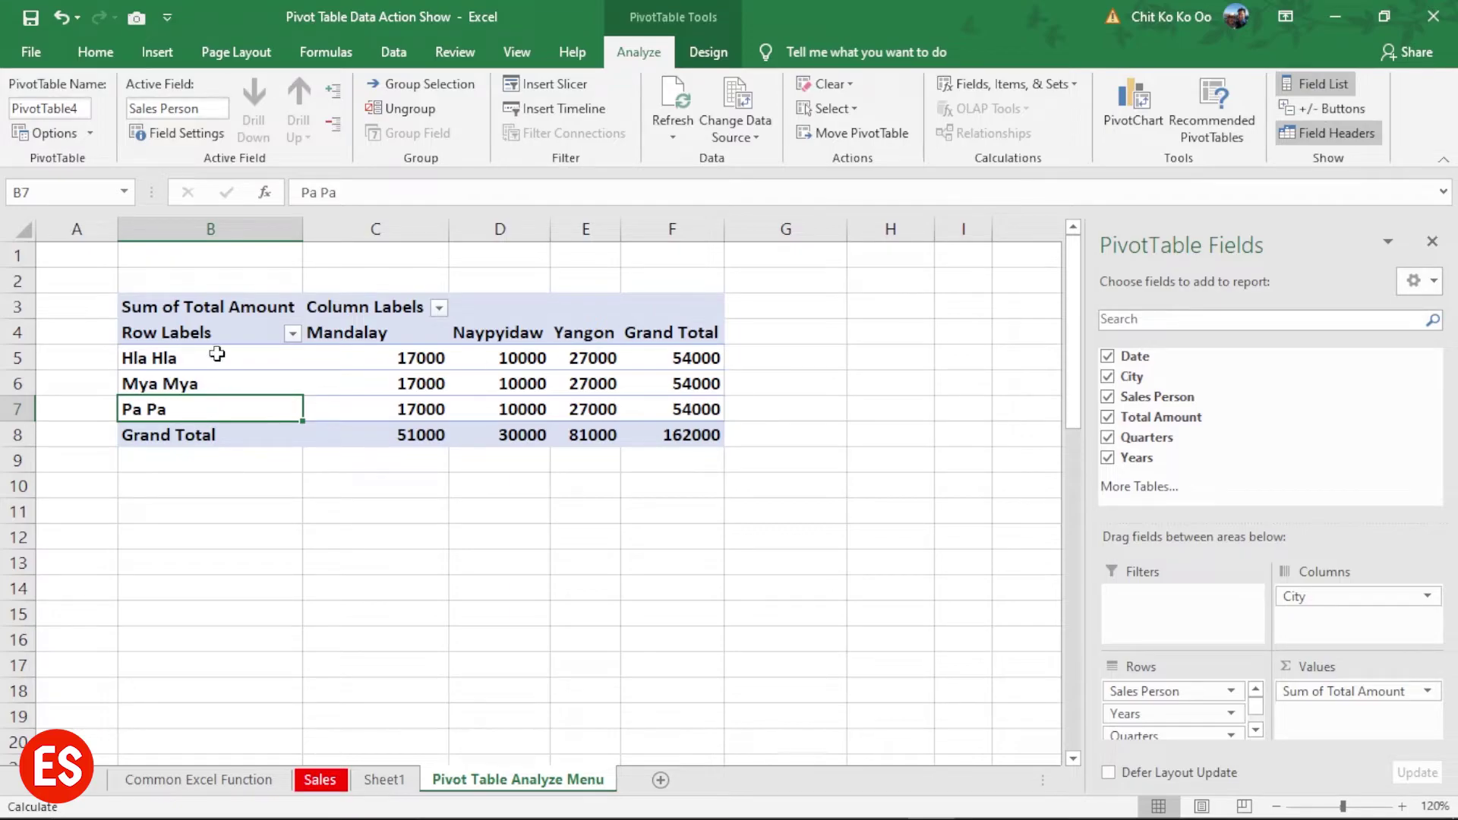
click(1320, 108)
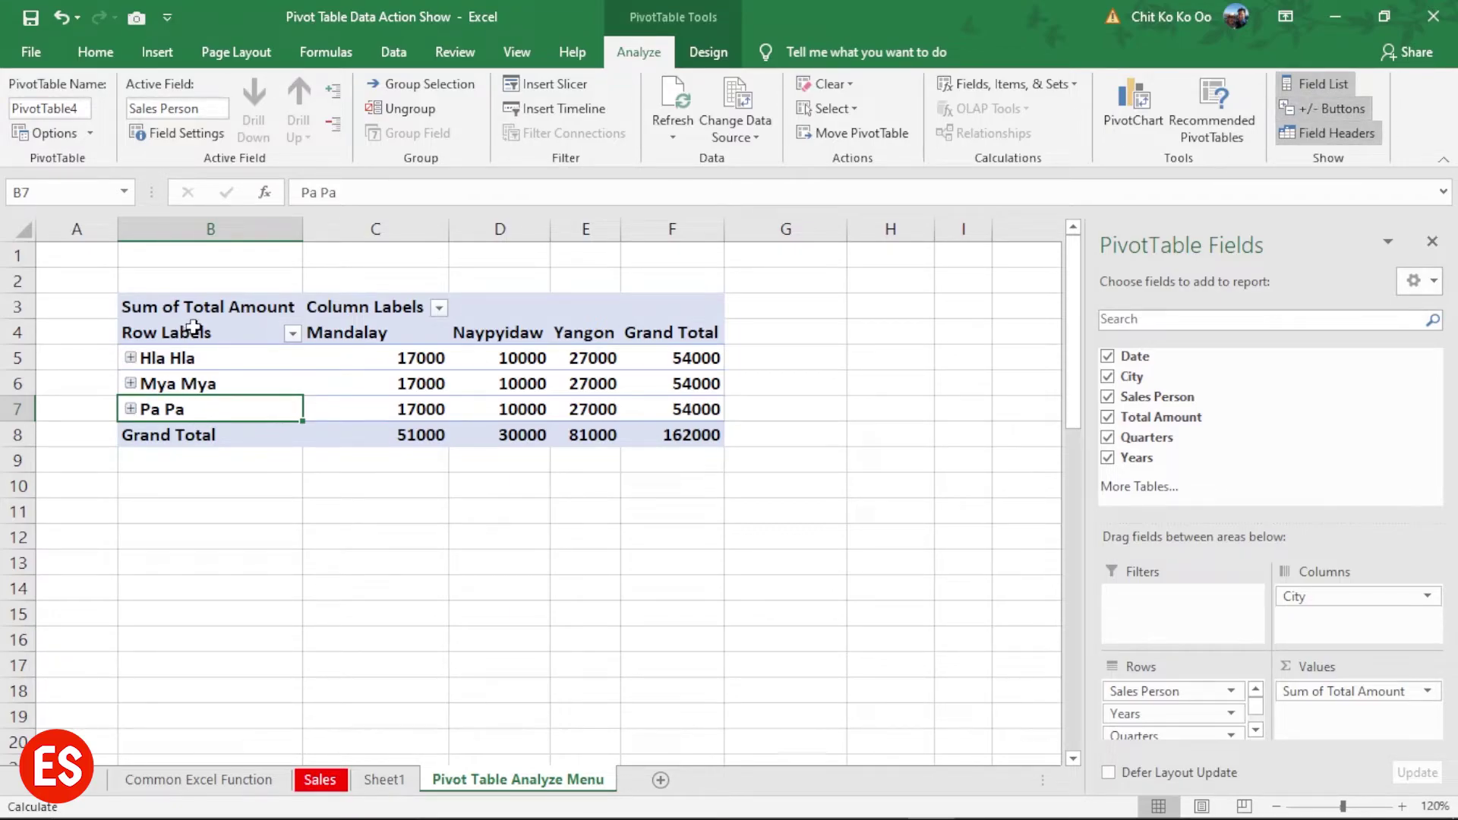
Step: Expand Hla Hla, Mya Mya and Pa Pa to their 2020–2022 rows, then hide +/- Buttons
click(131, 357)
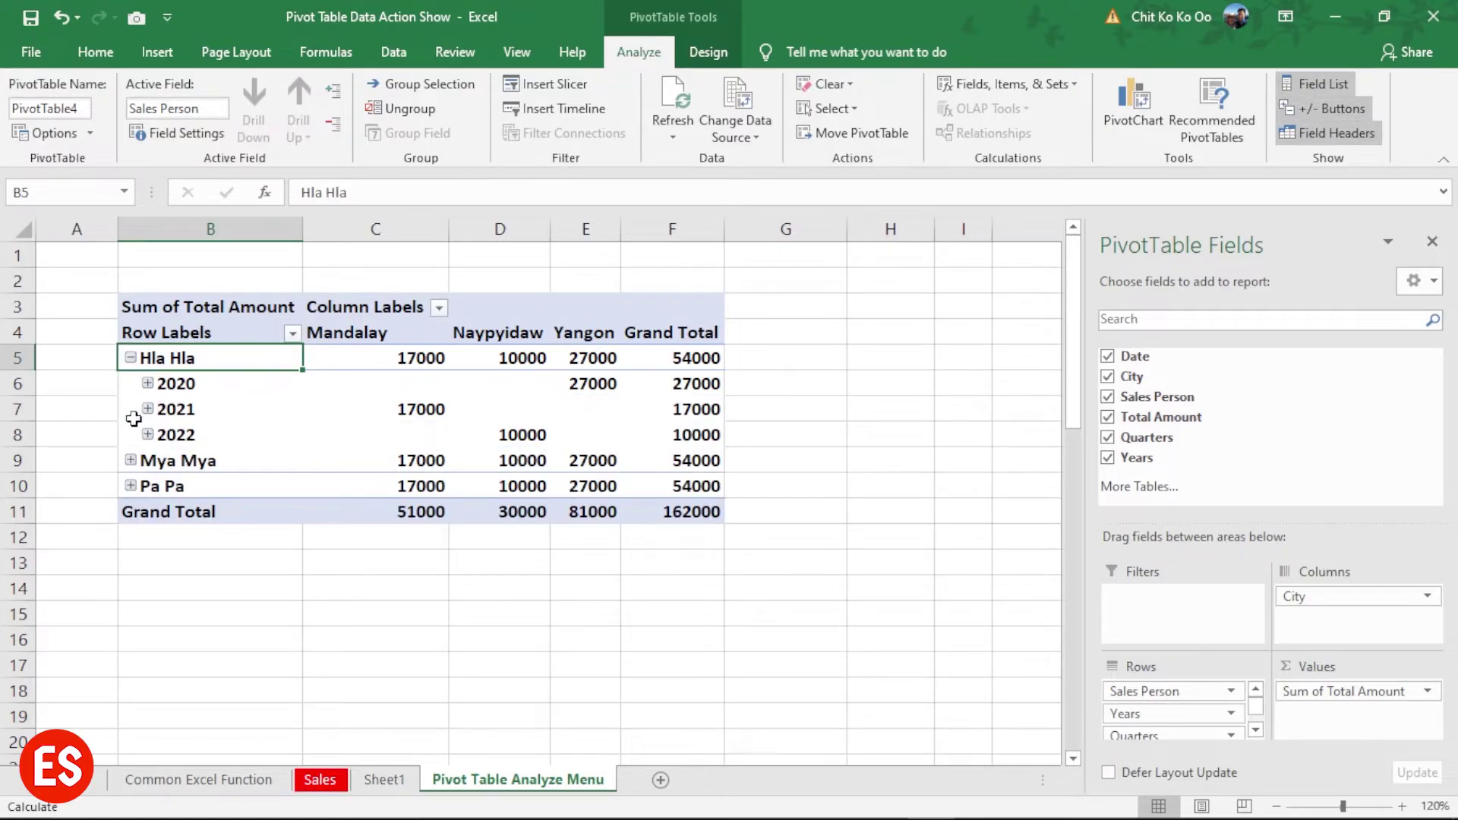
click(131, 460)
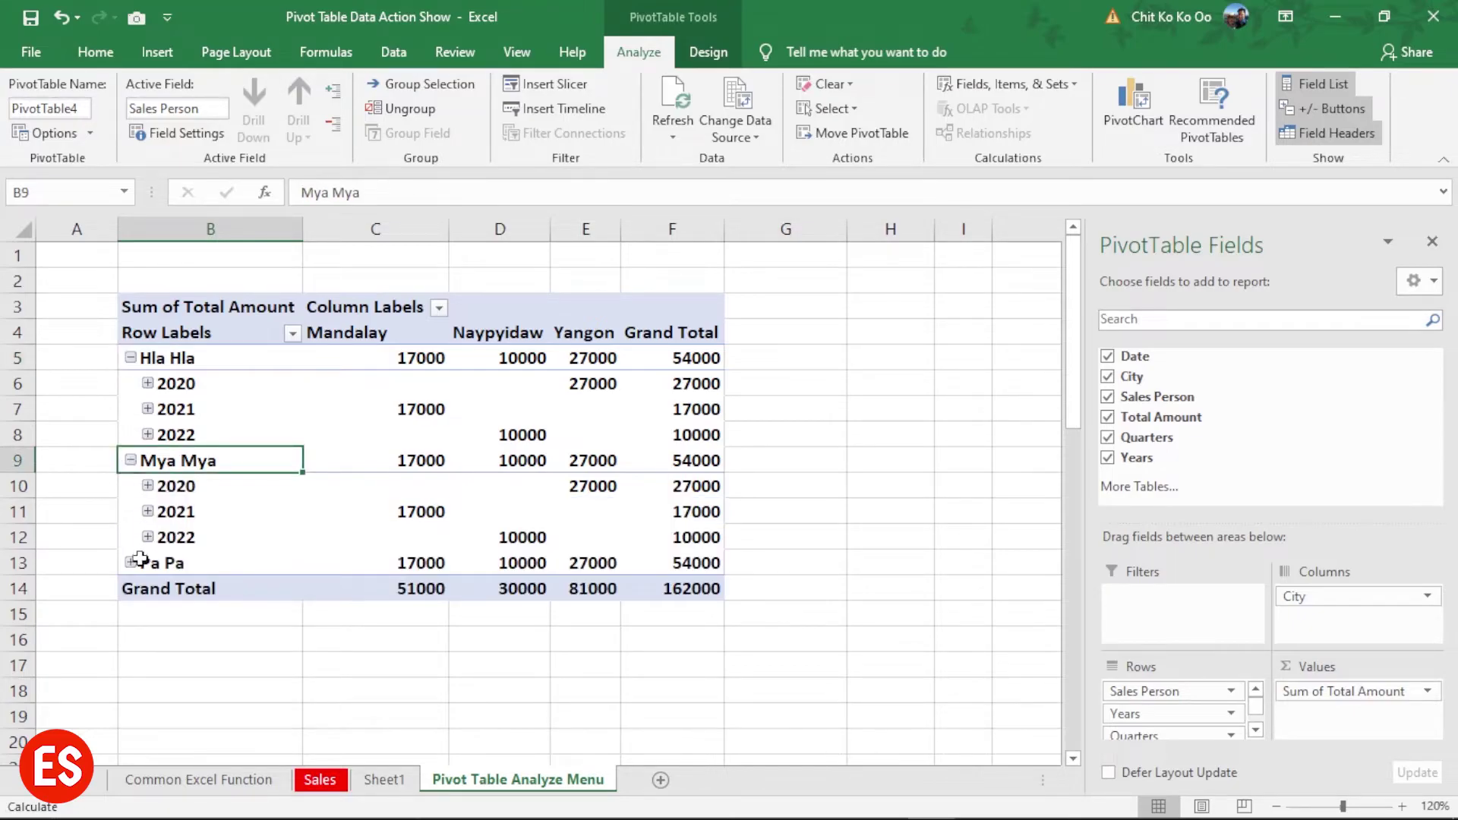
click(131, 563)
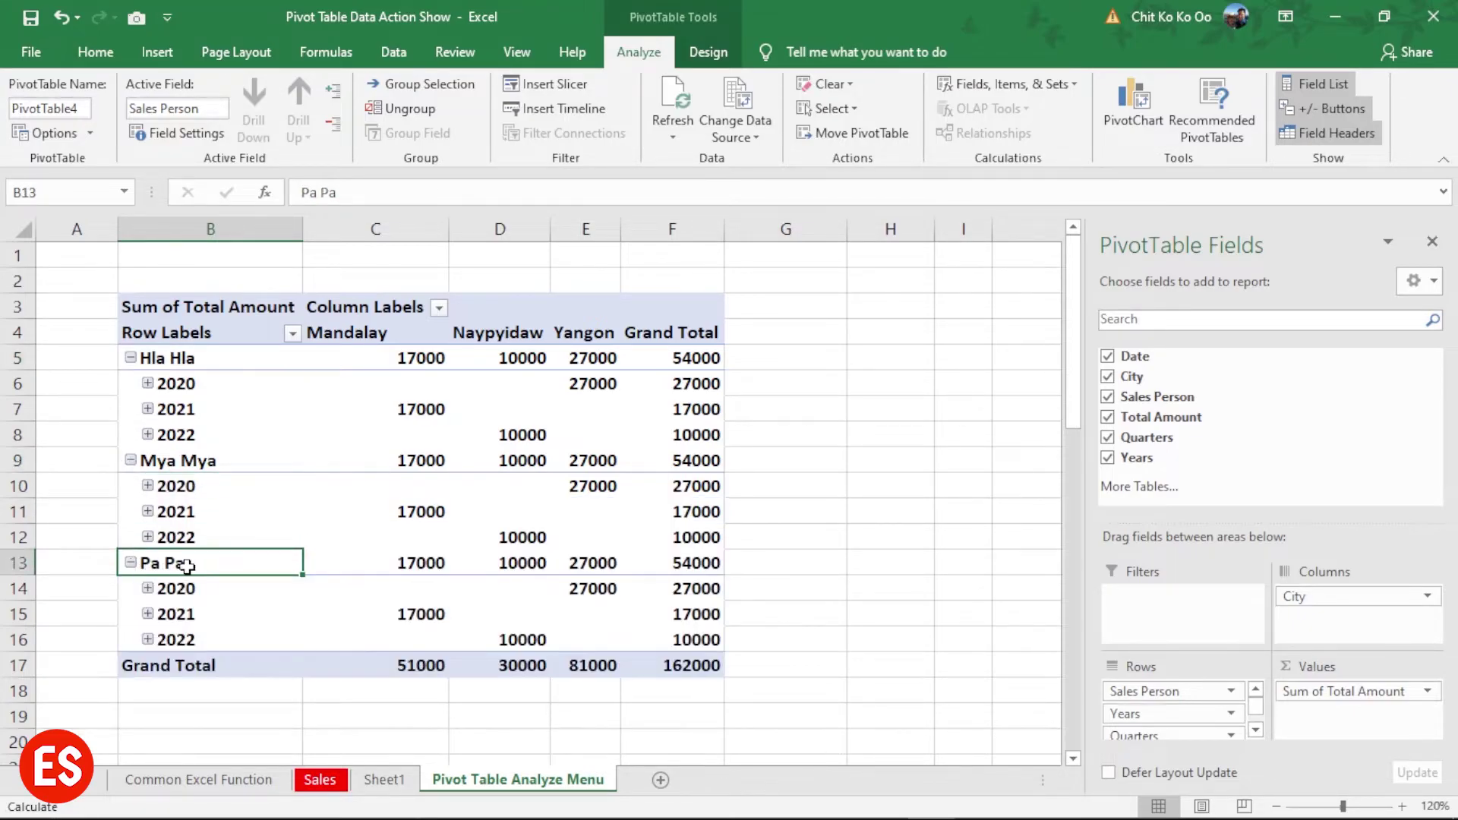
click(1327, 107)
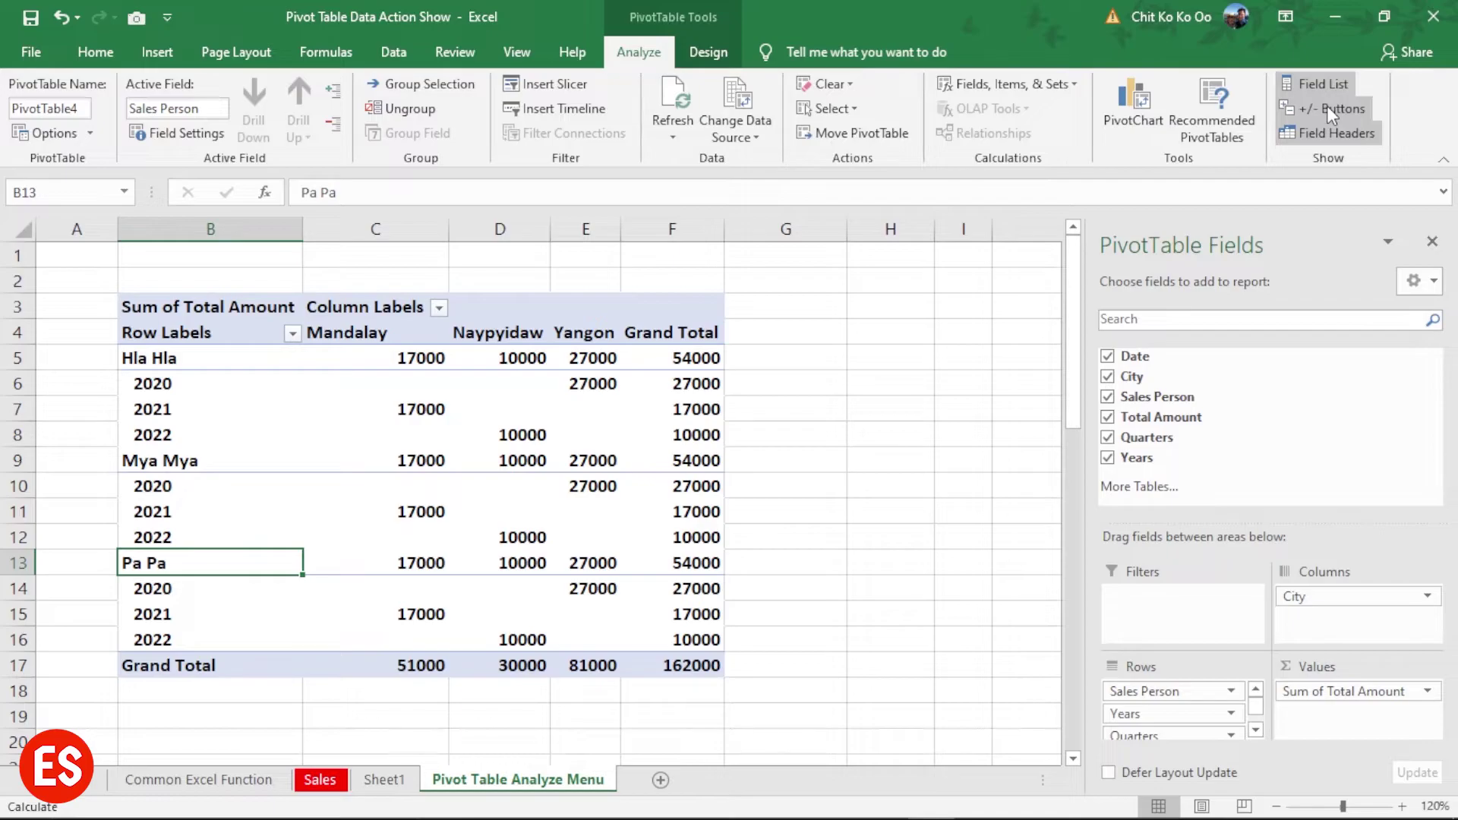
Step: Turn +/- Buttons back on, then switch Field Headers off and on again
click(1327, 106)
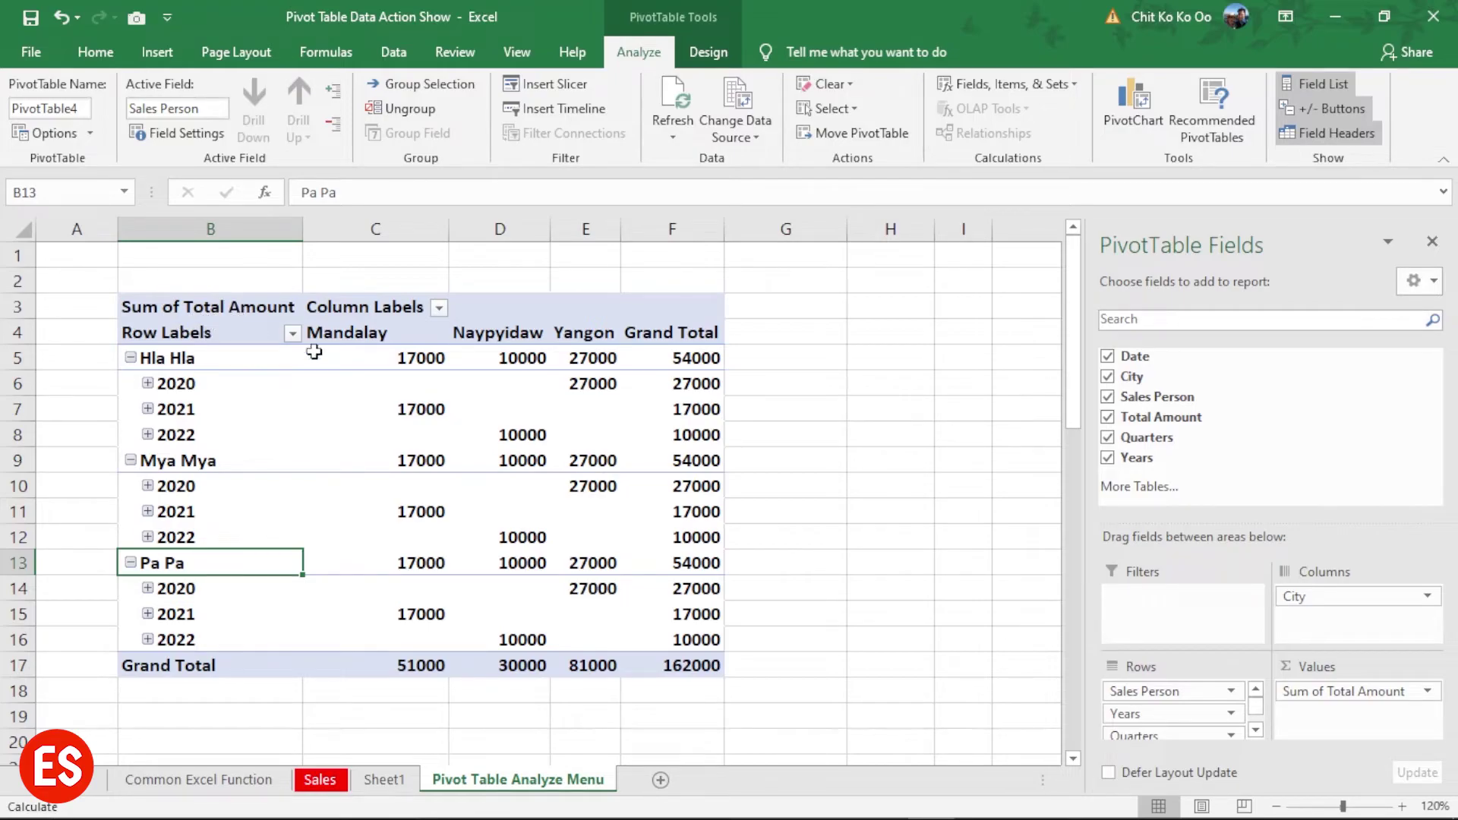
click(1337, 134)
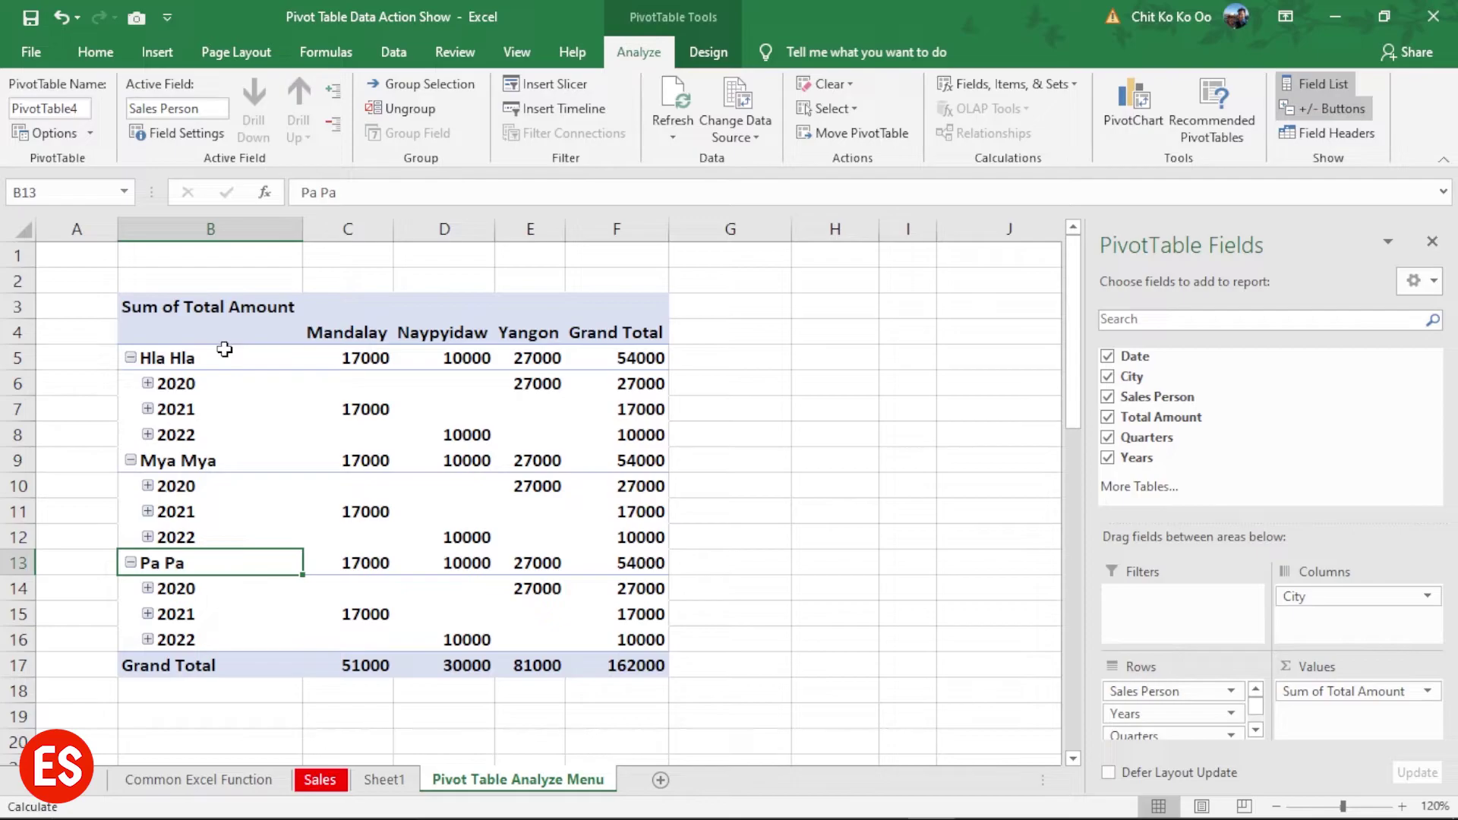
click(1329, 134)
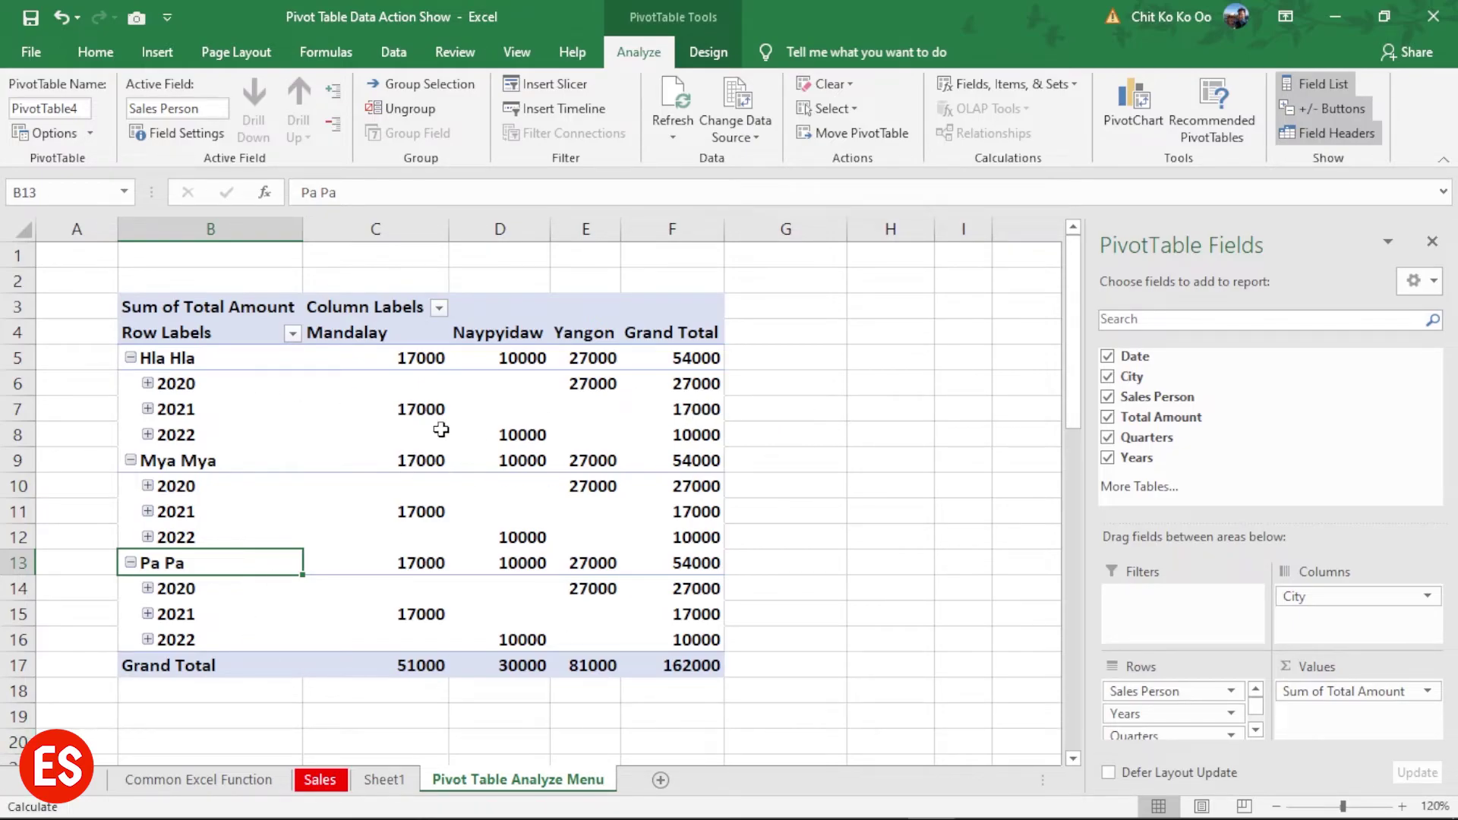
right_click(331, 419)
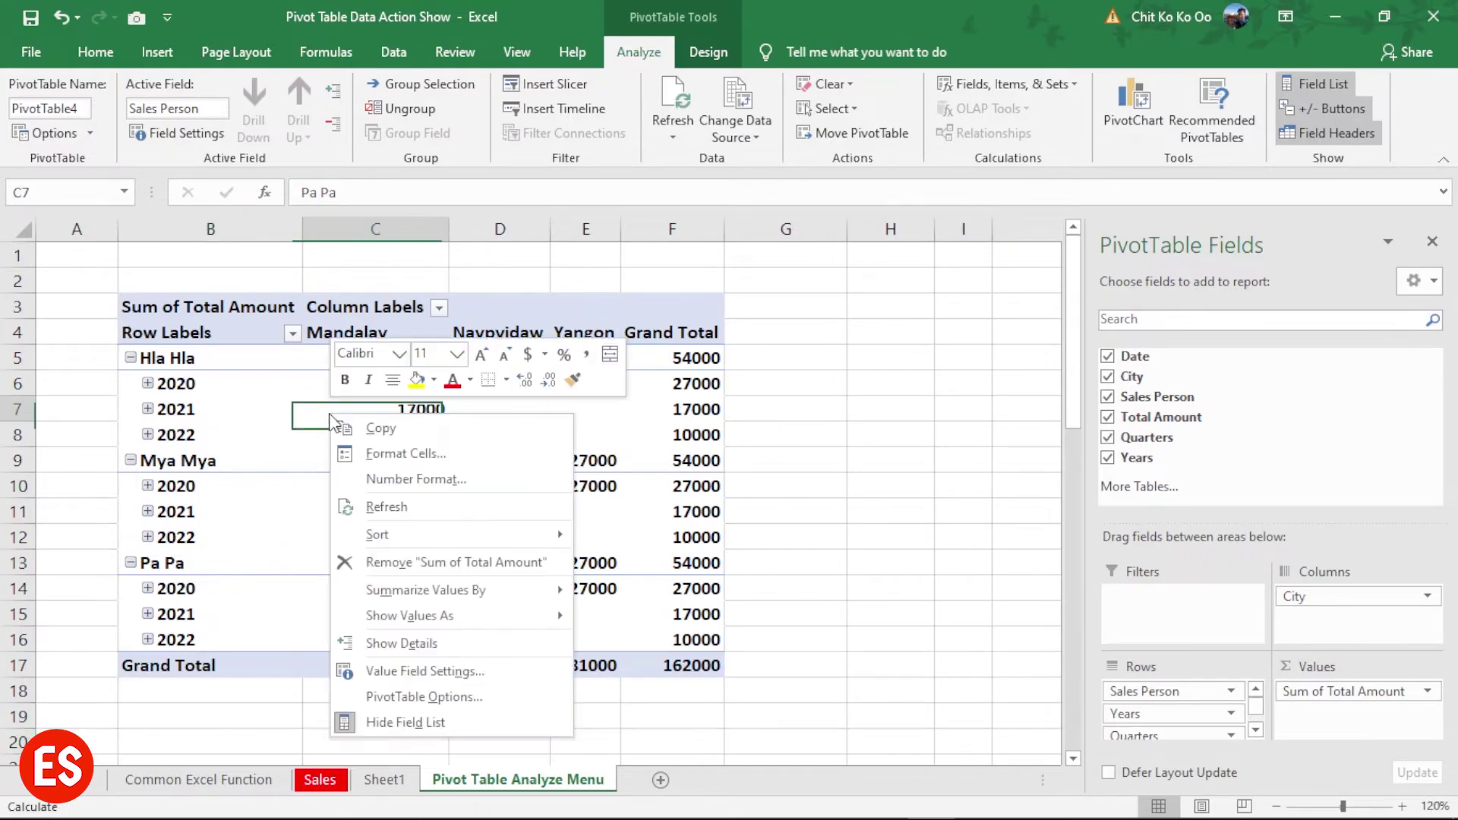
click(442, 725)
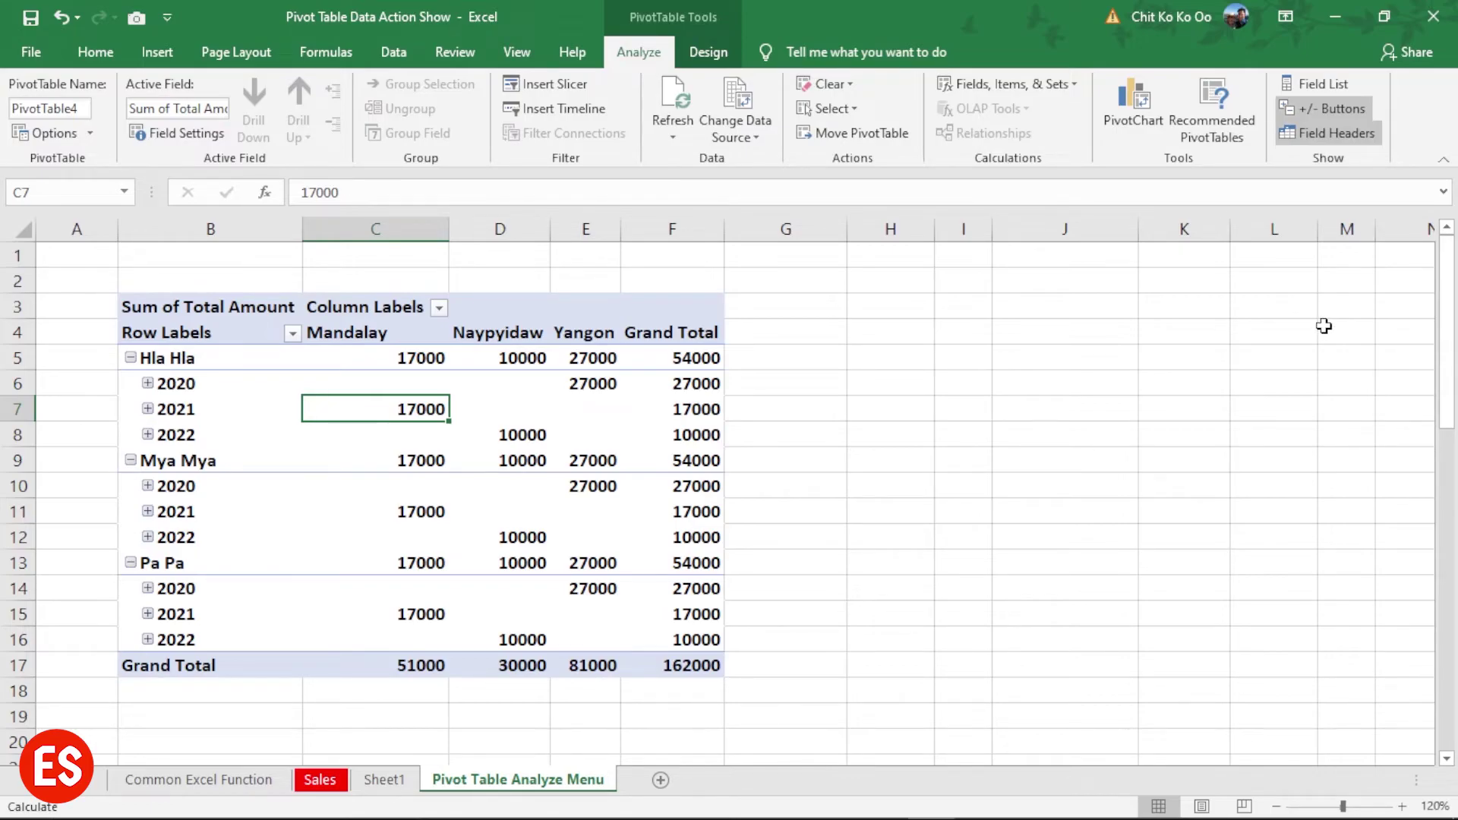
click(1325, 85)
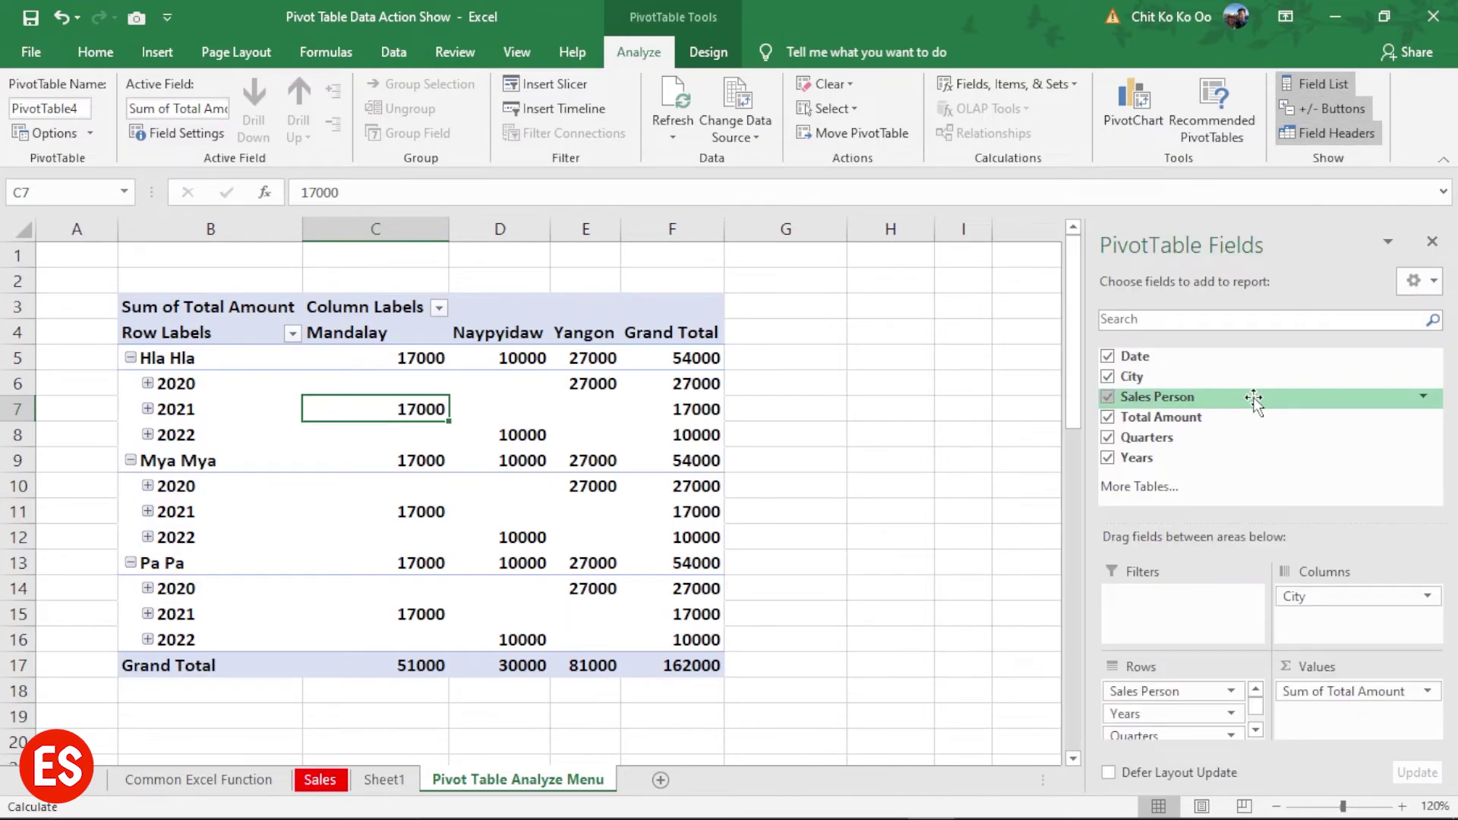
click(1328, 107)
click(1328, 108)
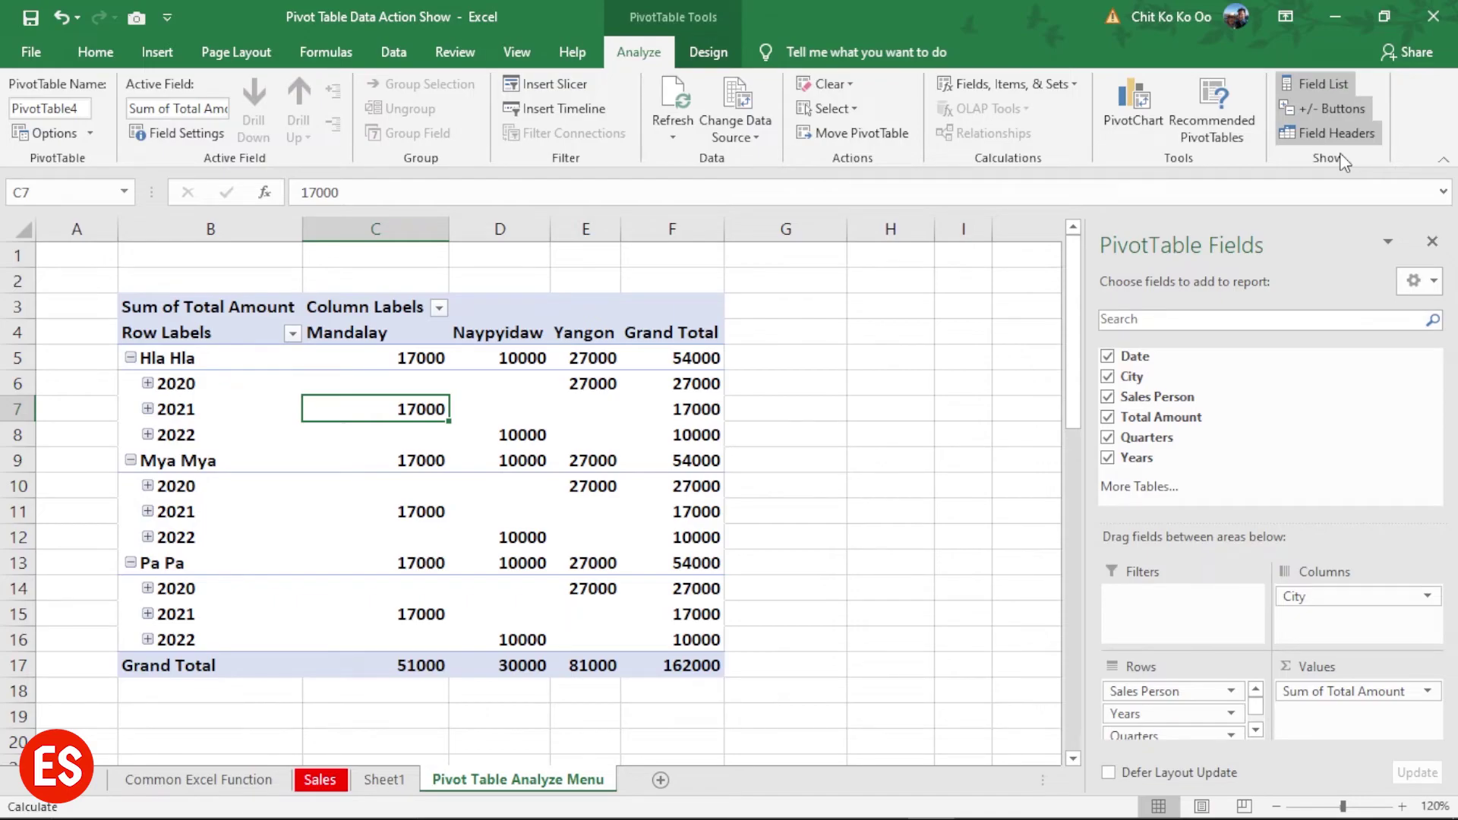
Step: Open the context menu for the PivotTable value in cell D9
right_click(504, 459)
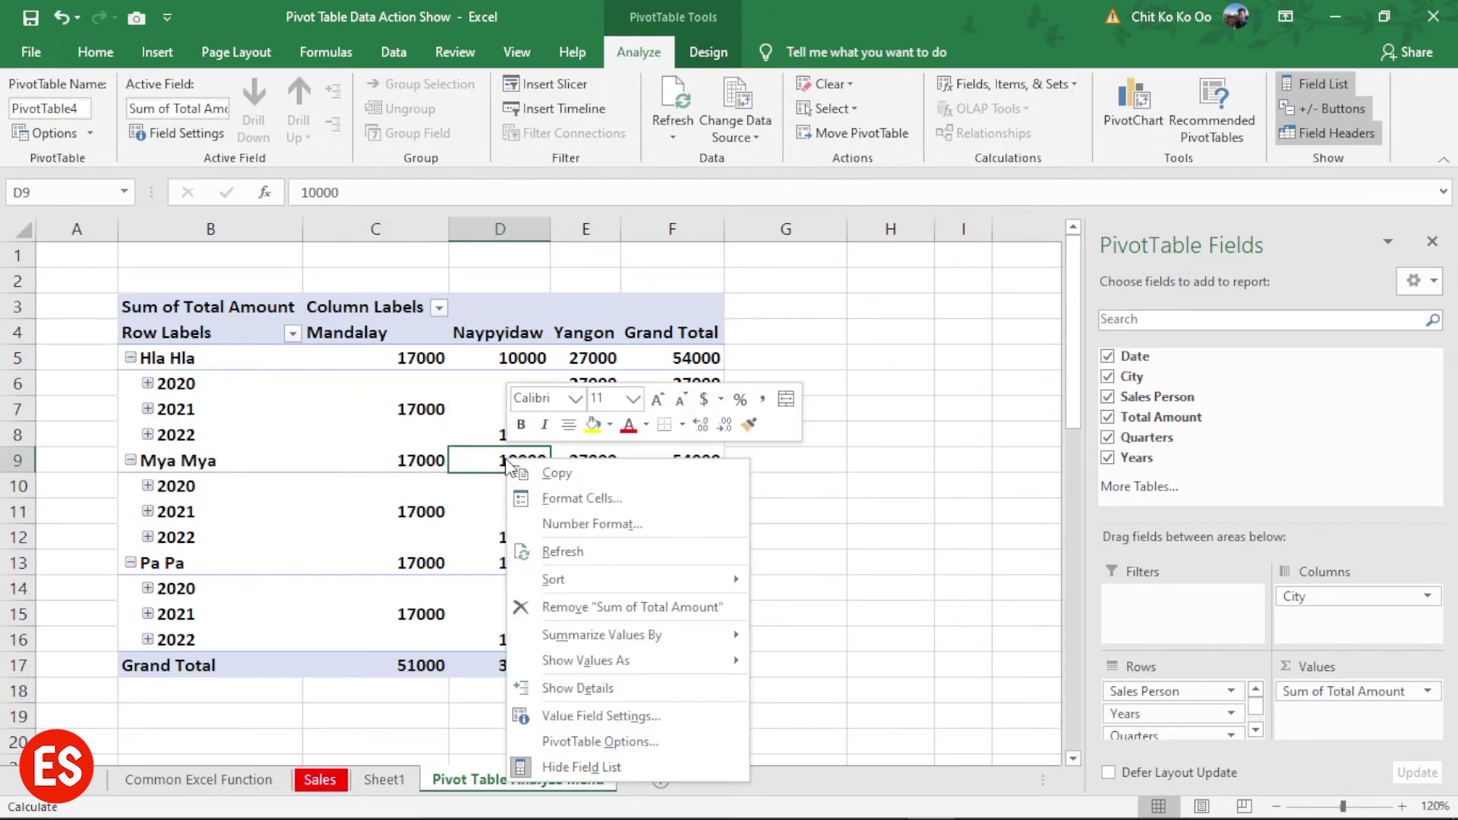